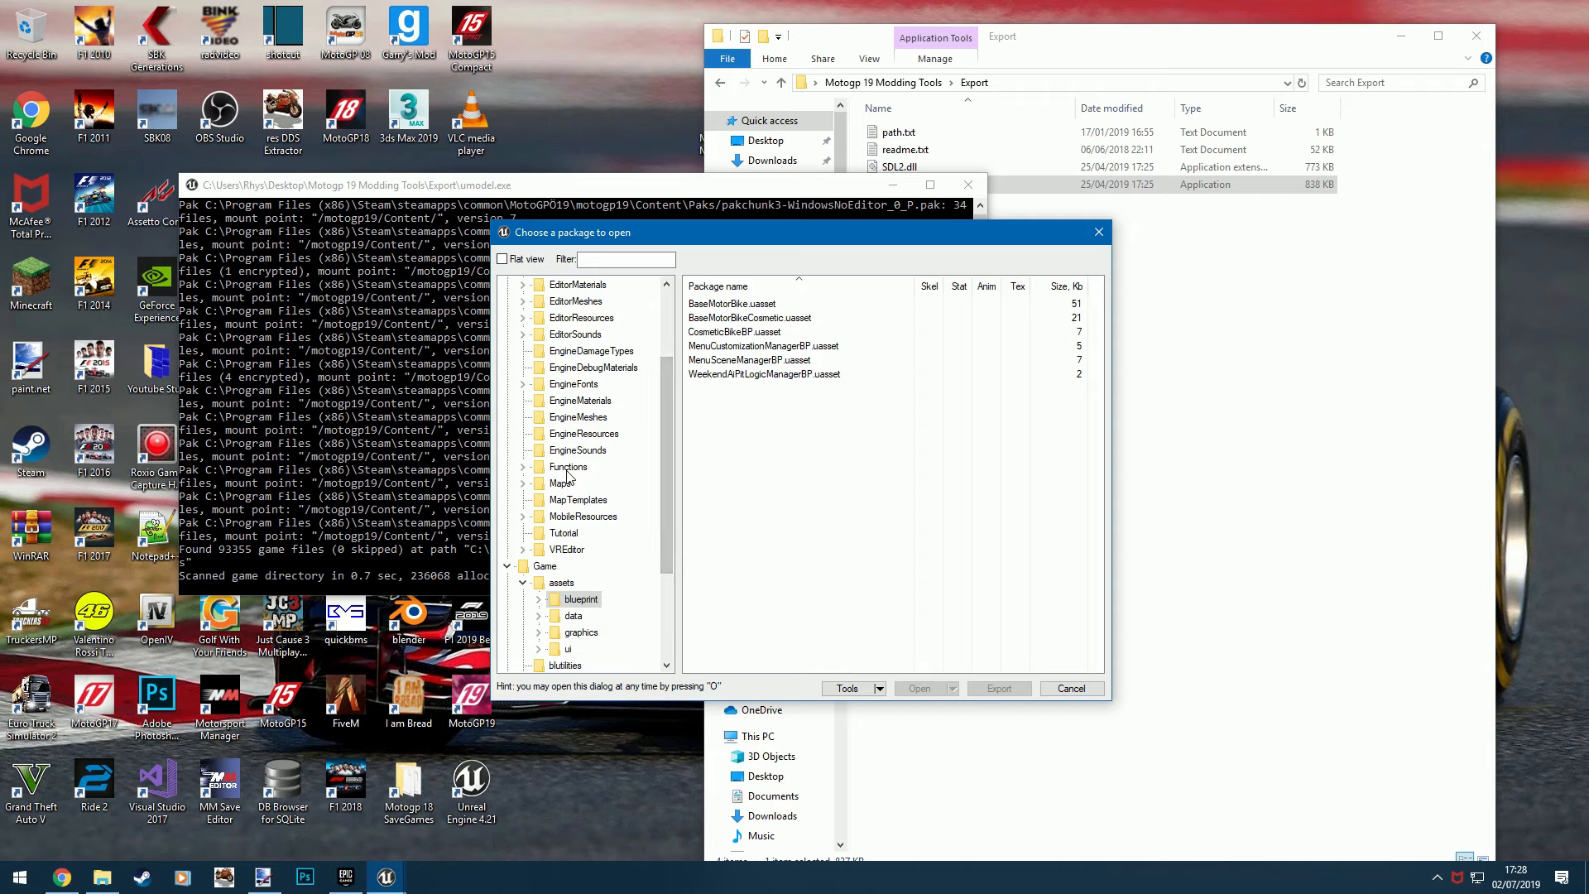
- Expand the package tree under Game through assets, graphics, vehicles and bikes down to the cat001 folder
{"action": "scroll", "coordinate": [613, 489], "scroll_direction": "down", "scroll_amount": 2}
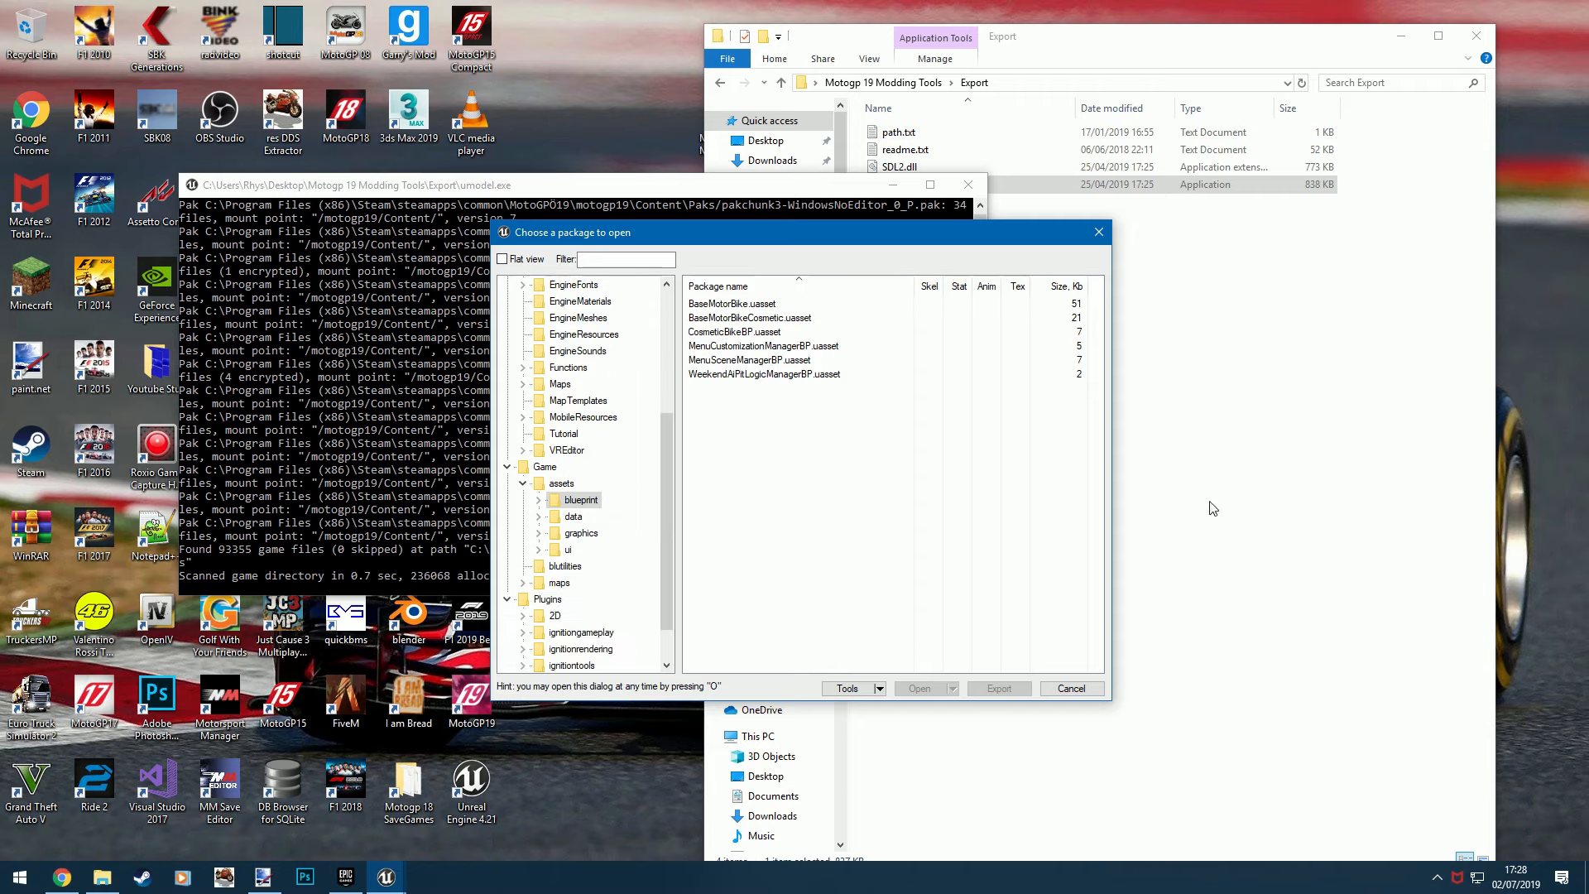
{"action": "left_click", "coordinate": [1272, 324]}
{"action": "left_click", "coordinate": [607, 520]}
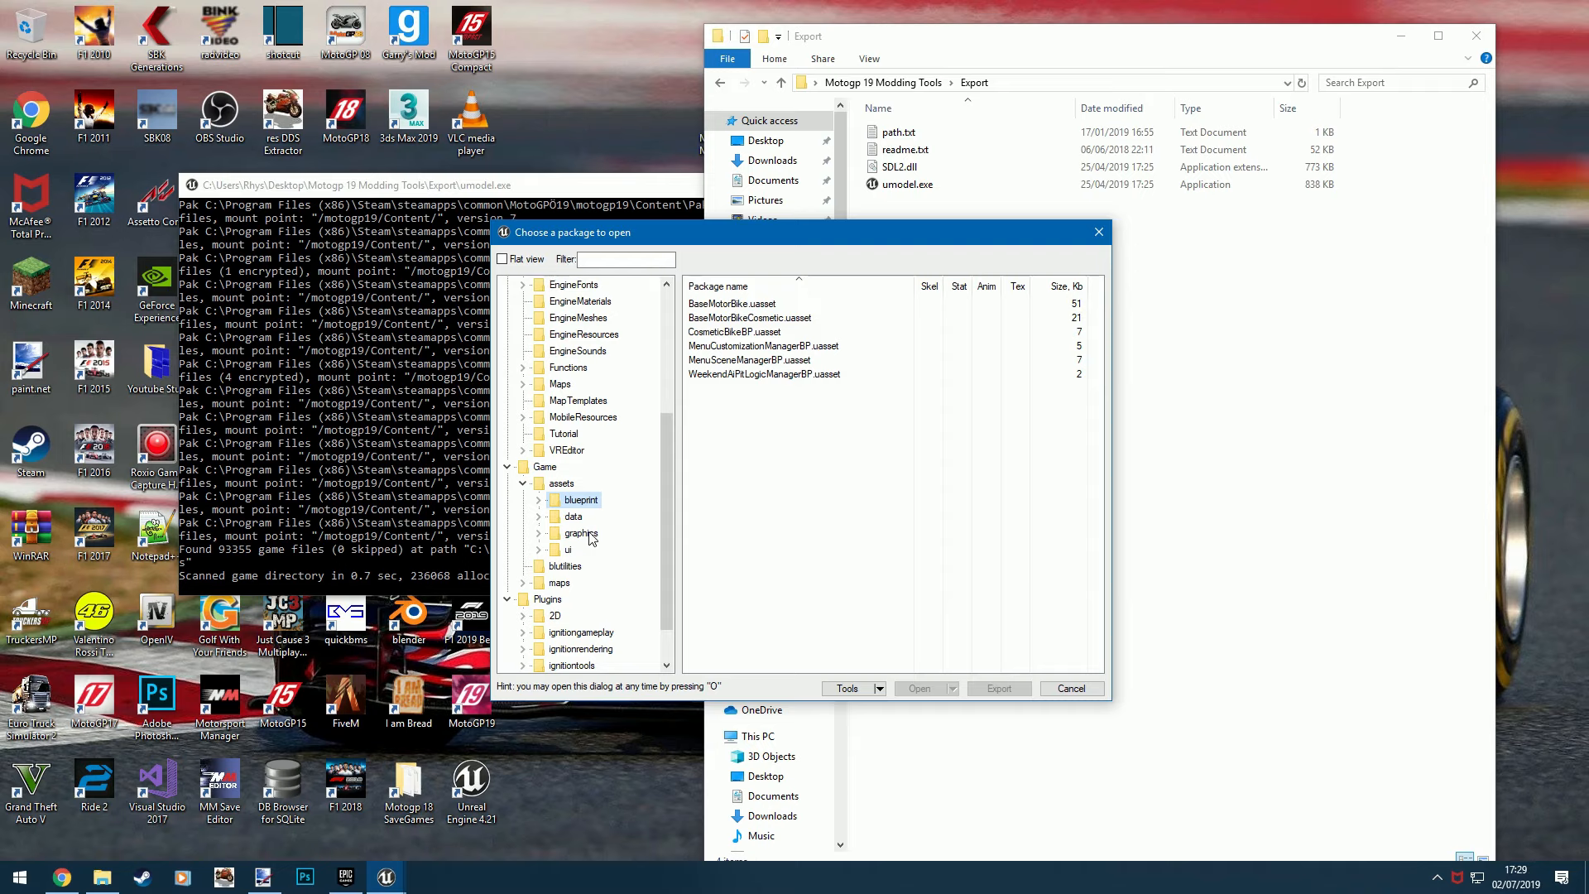
{"action": "left_click", "coordinate": [580, 533]}
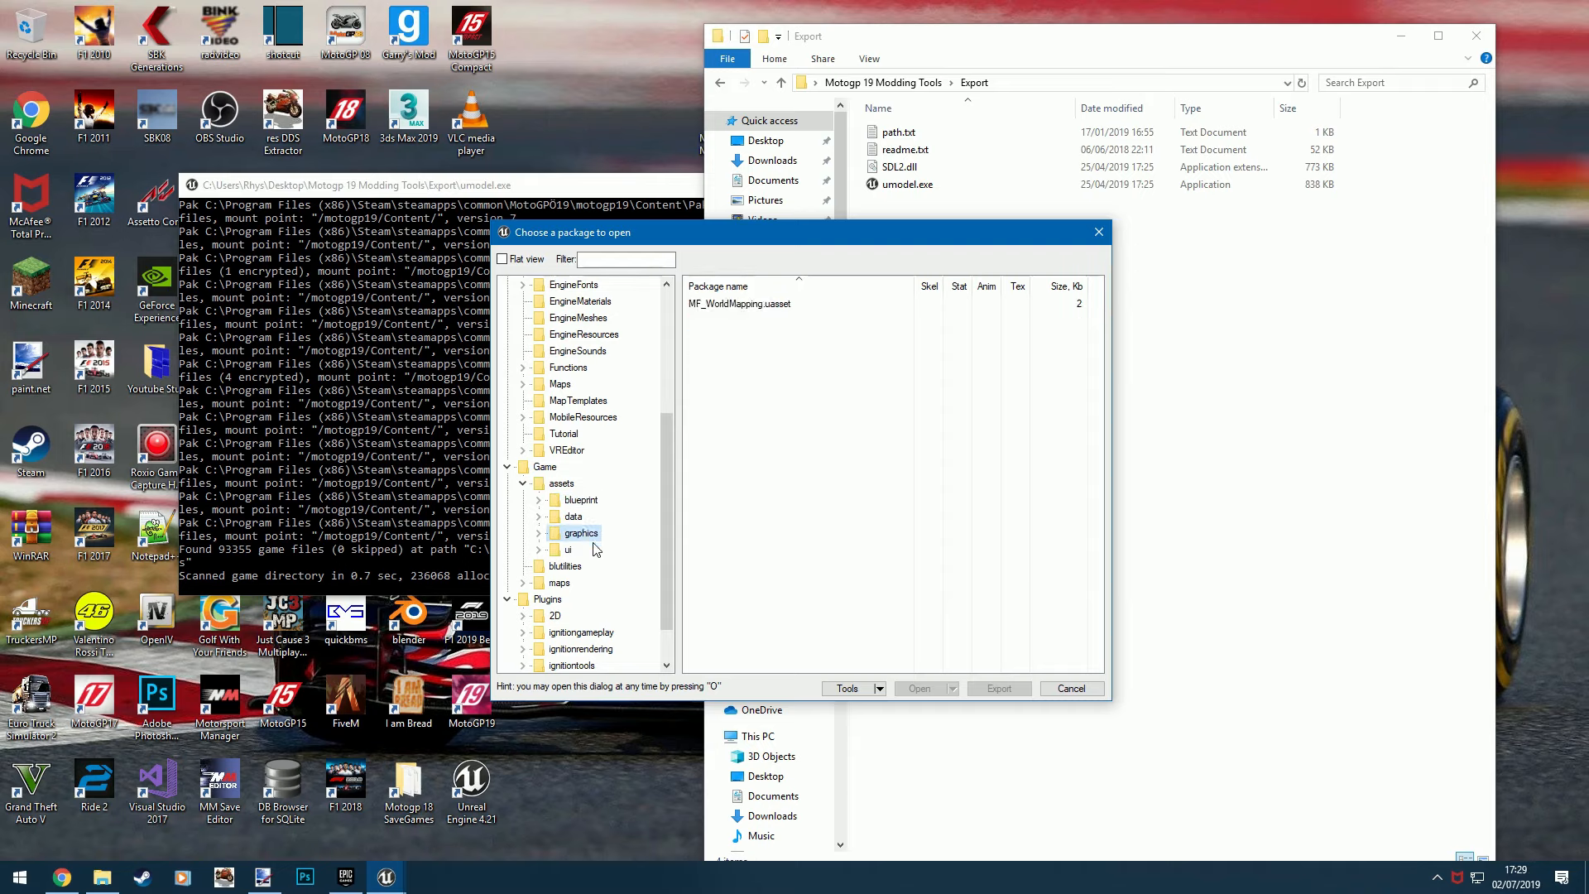
{"action": "double_click", "coordinate": [580, 533]}
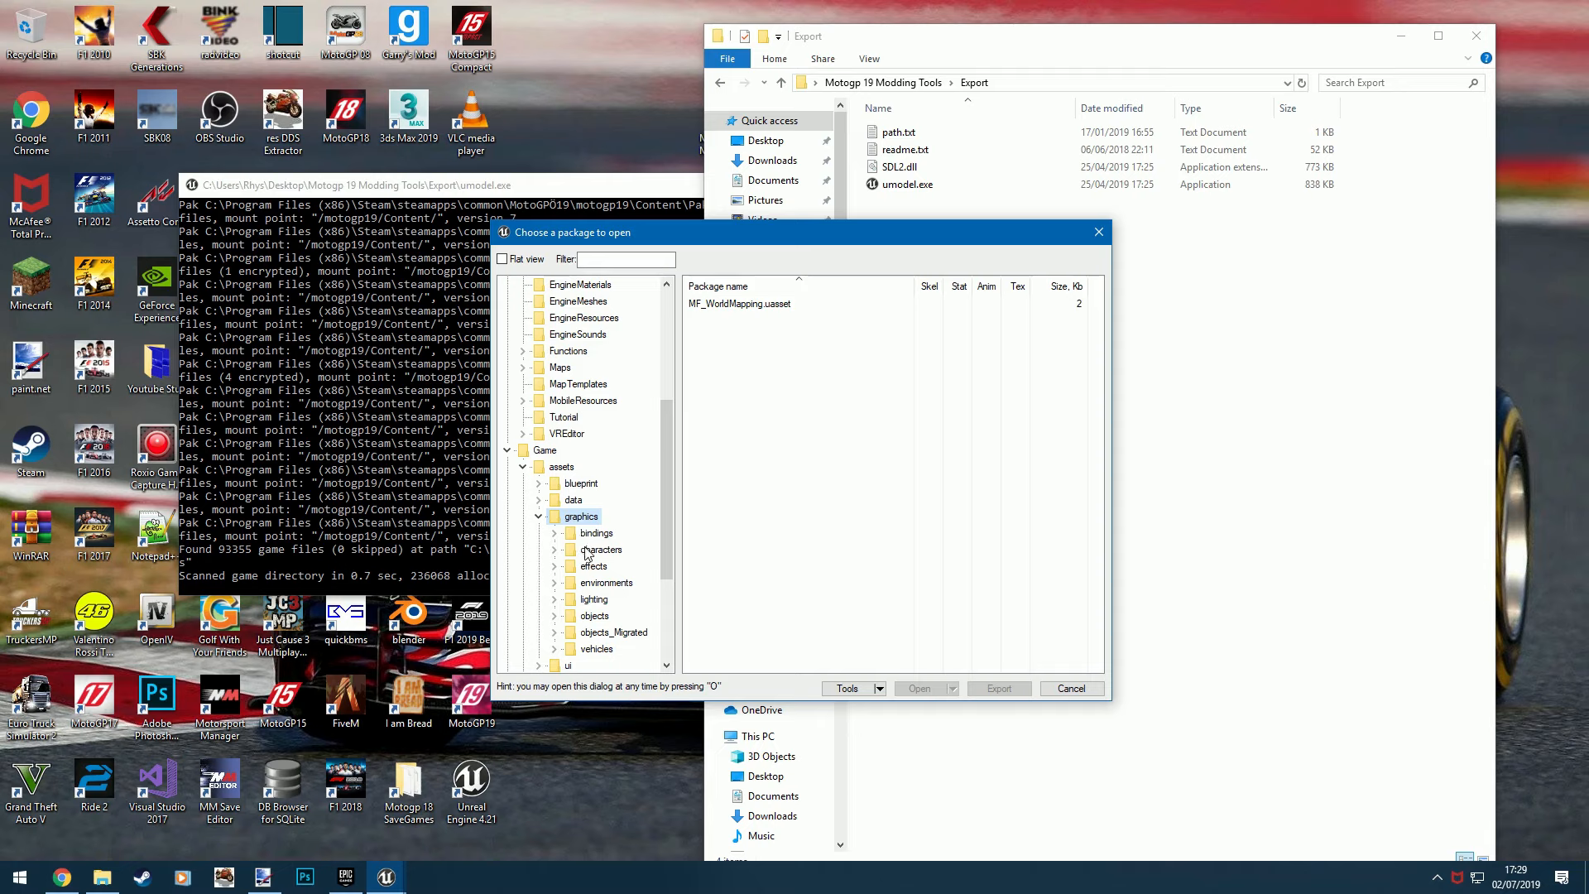
{"action": "scroll", "coordinate": [597, 579], "scroll_direction": "down", "scroll_amount": 1}
{"action": "double_click", "coordinate": [597, 599]}
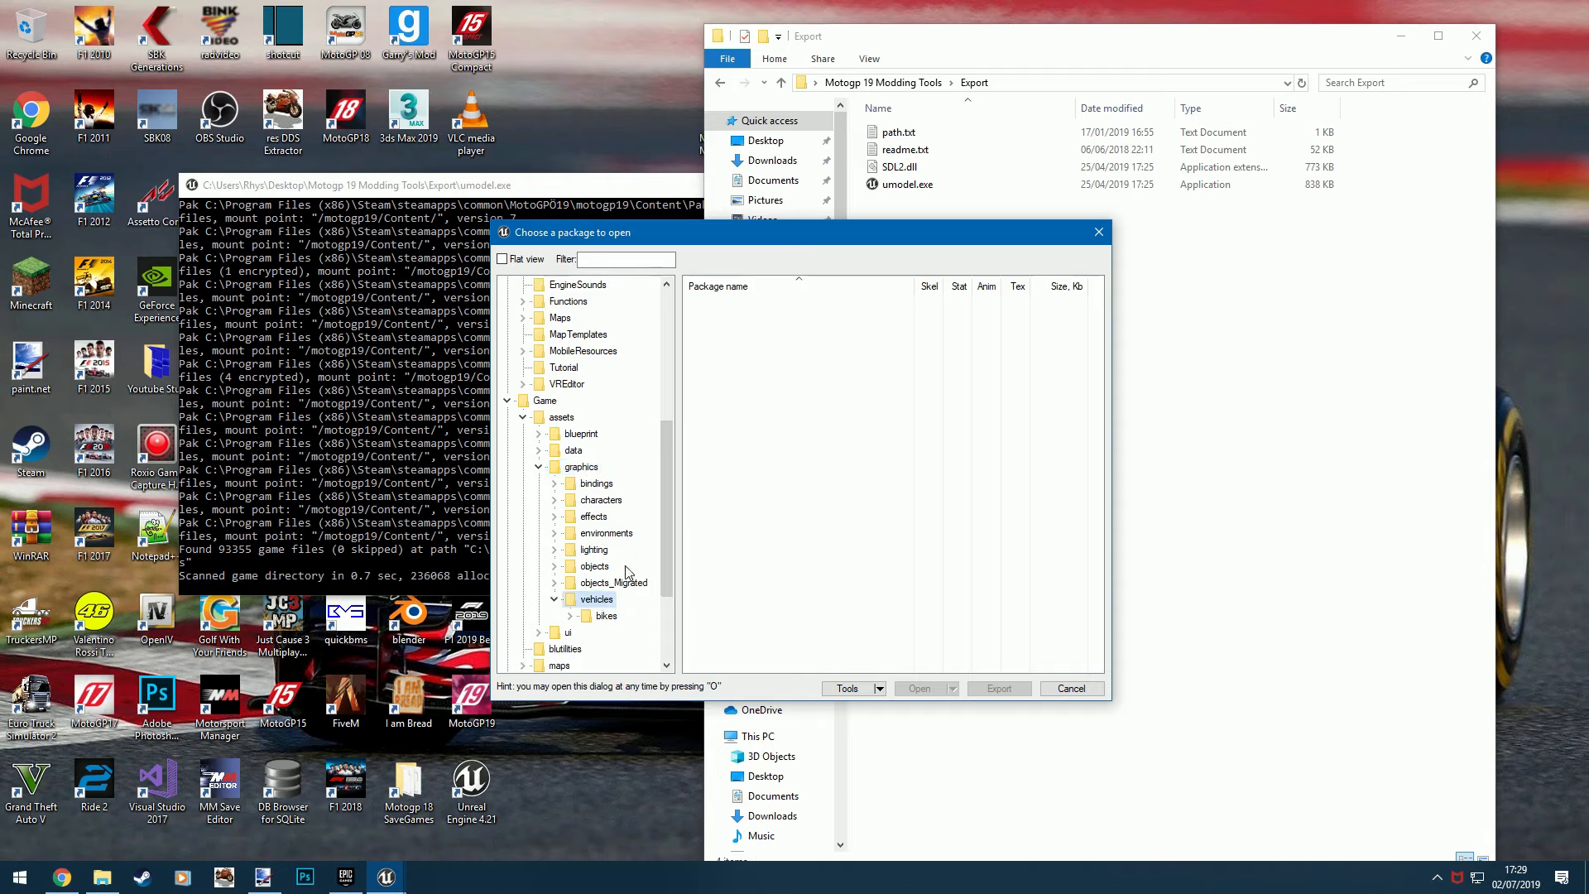
{"action": "double_click", "coordinate": [607, 617]}
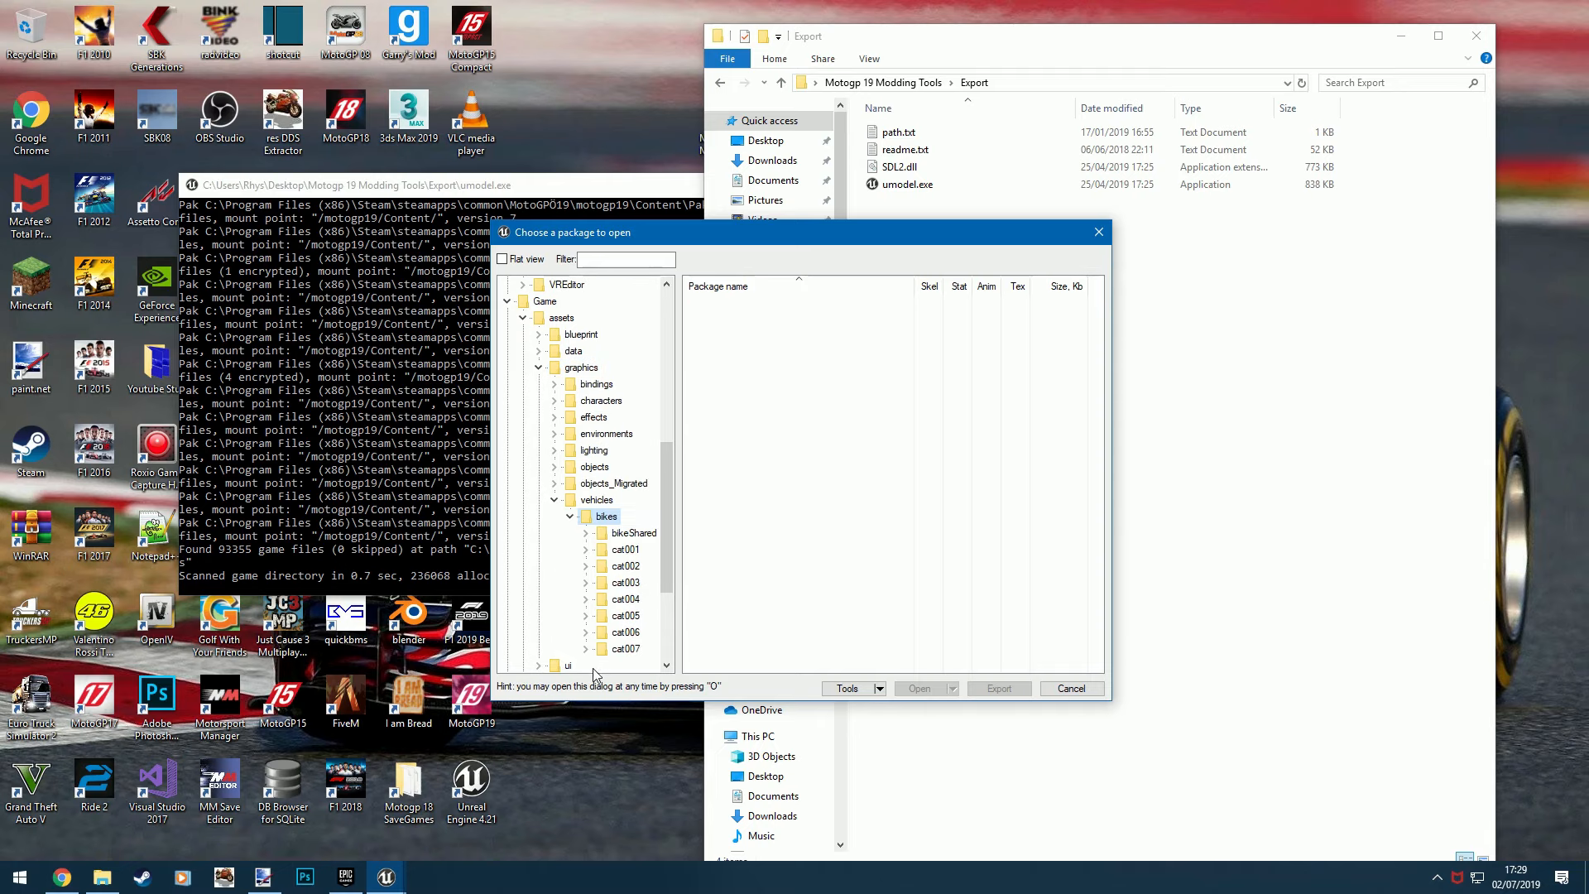
{"action": "double_click", "coordinate": [623, 550]}
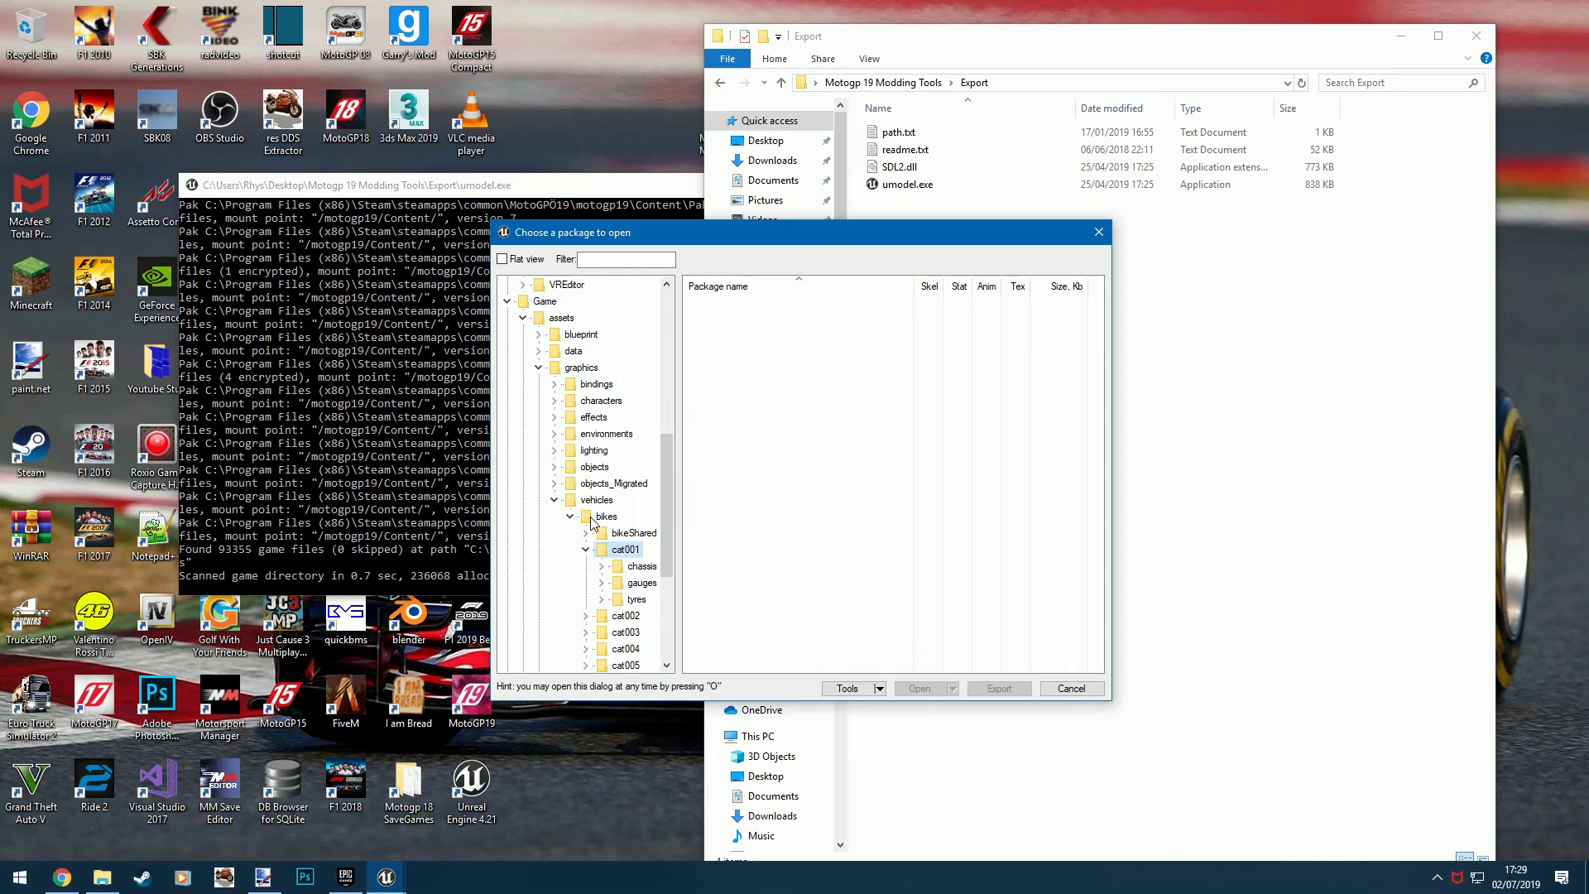
- Look through the bike category folders from cat002 to cat007
{"action": "scroll", "coordinate": [608, 522], "scroll_direction": "down", "scroll_amount": 1}
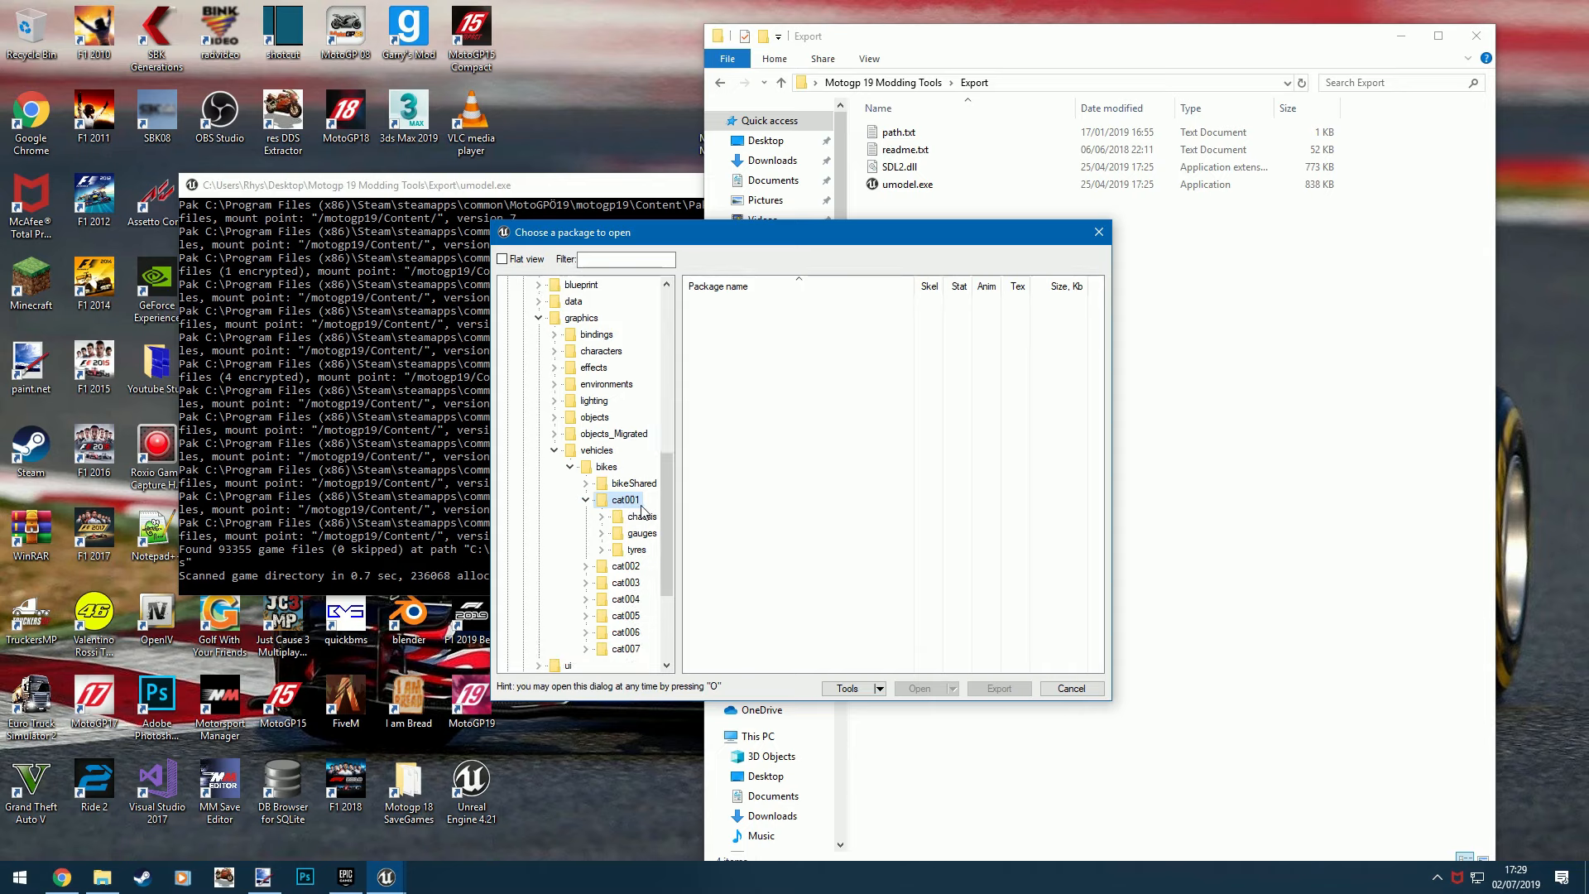
{"action": "left_click", "coordinate": [625, 568]}
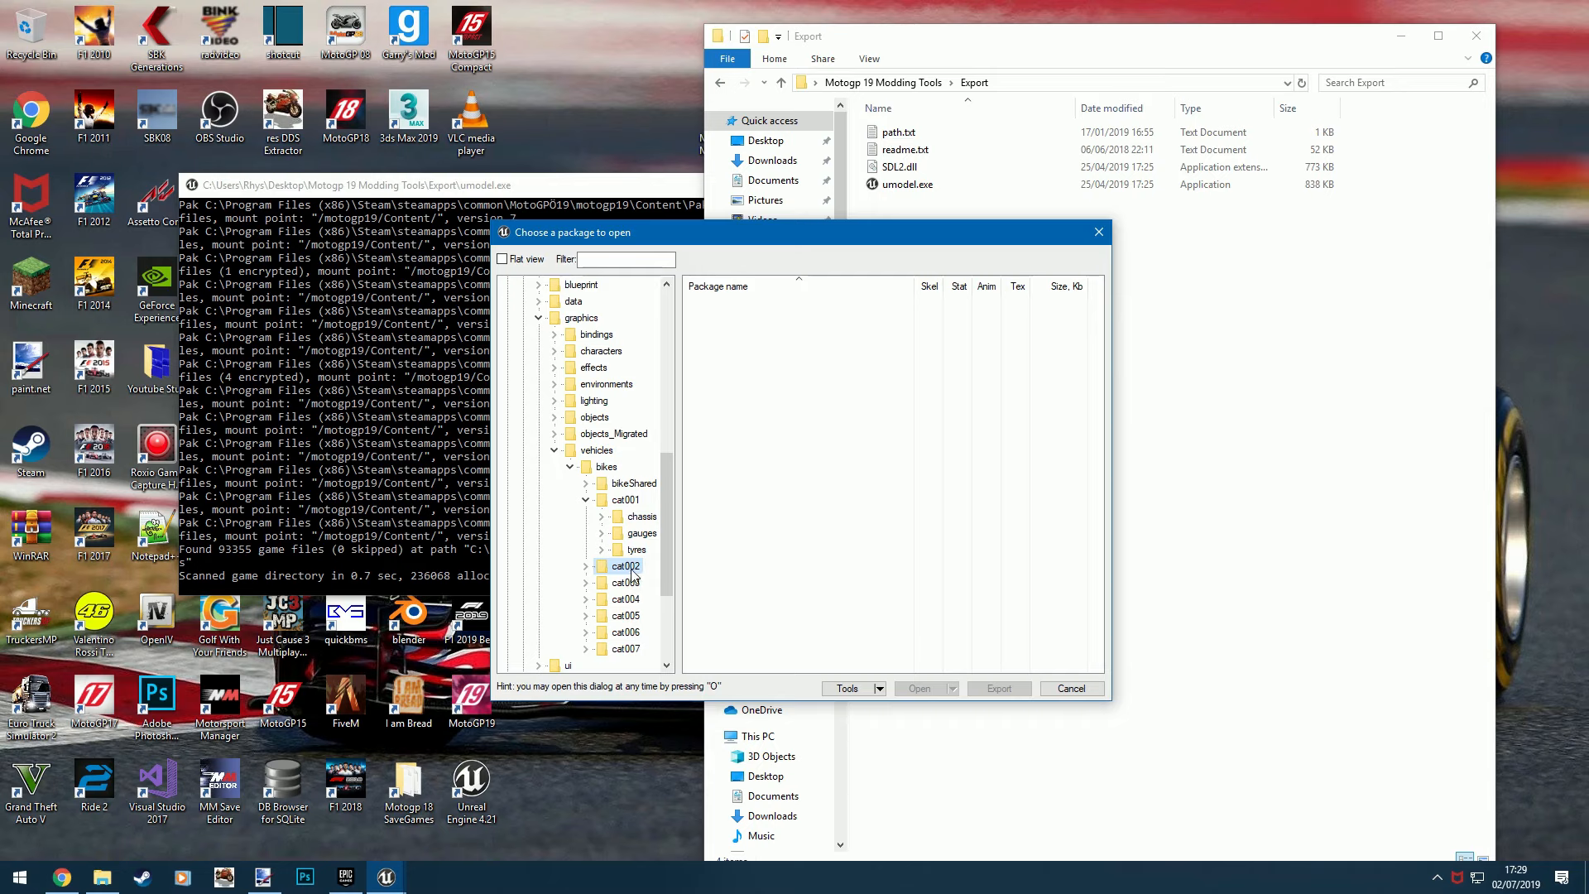
{"action": "scroll", "coordinate": [617, 537], "scroll_direction": "down", "scroll_amount": 1}
{"action": "left_click", "coordinate": [619, 535]}
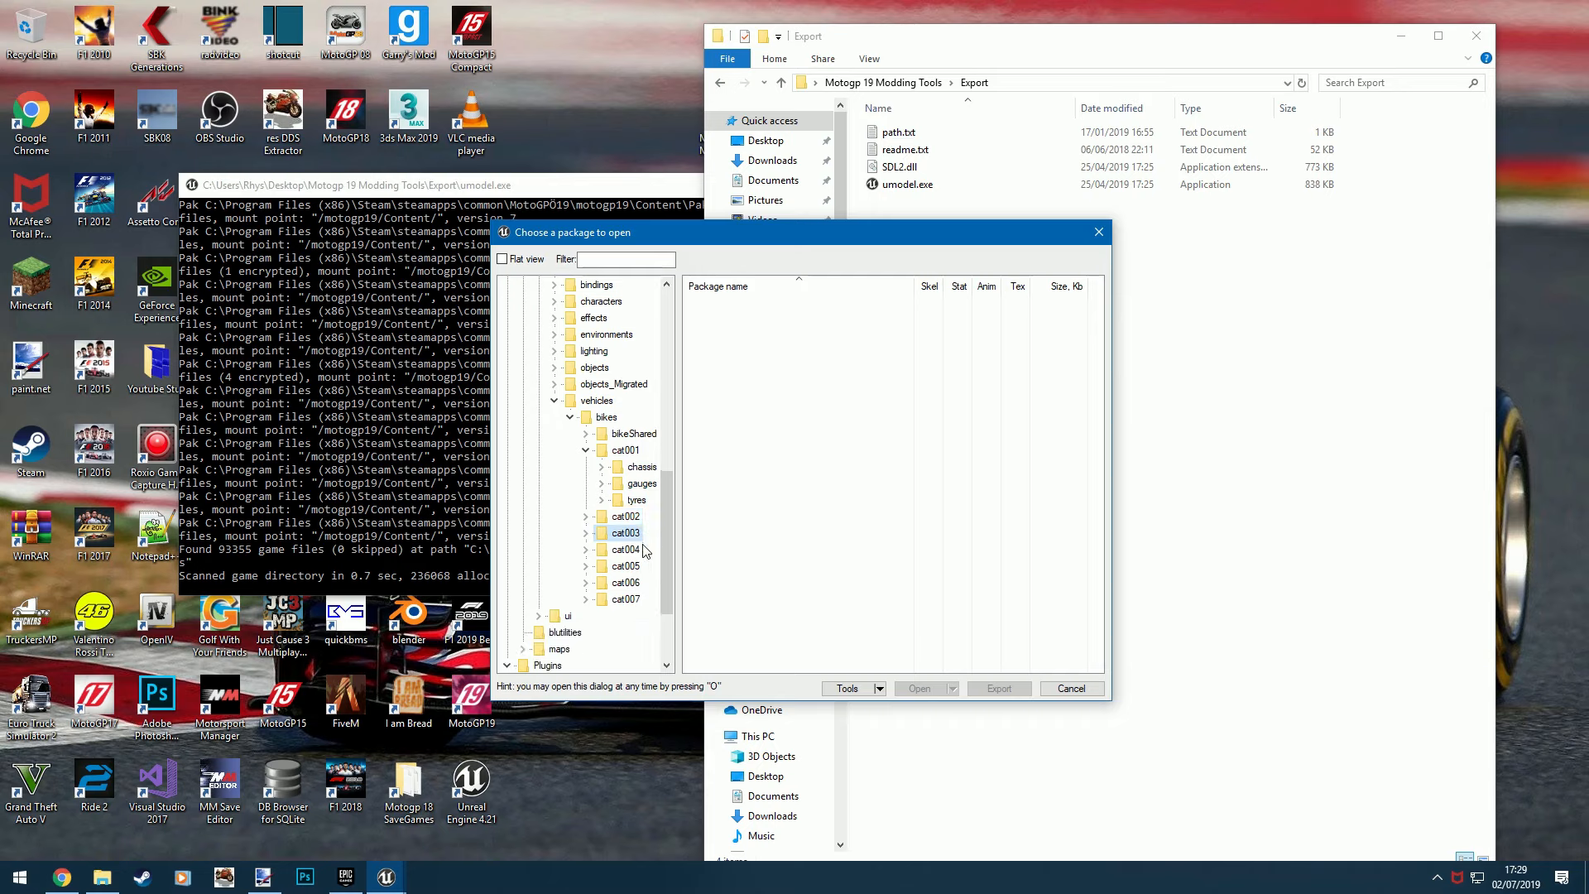
{"action": "left_click", "coordinate": [627, 551]}
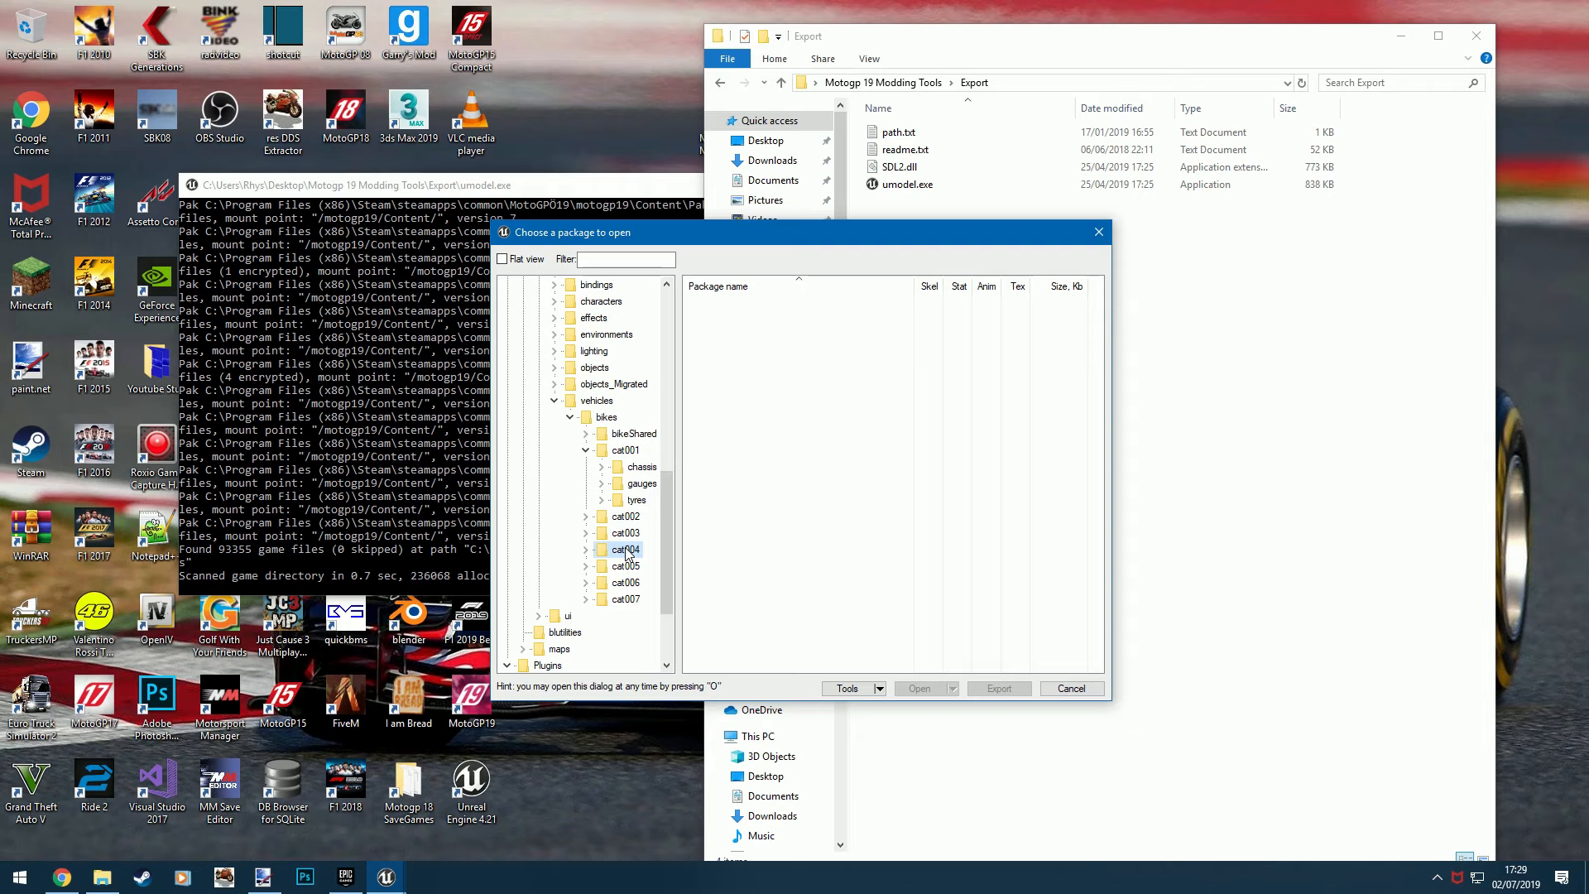
{"action": "left_click", "coordinate": [624, 569]}
{"action": "left_click", "coordinate": [641, 584]}
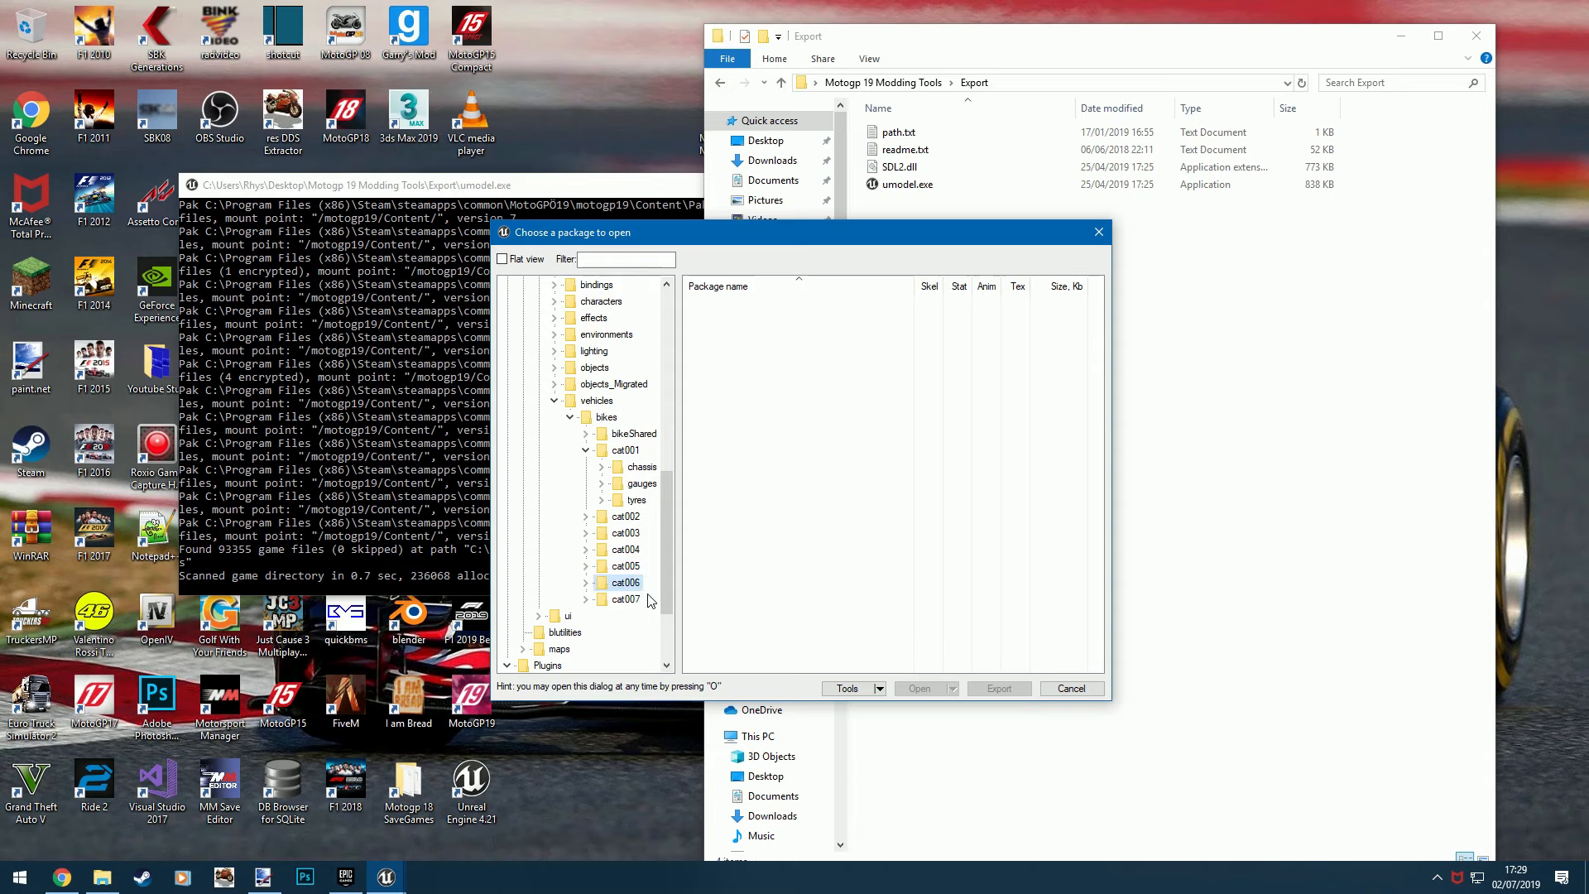
{"action": "left_click", "coordinate": [629, 603]}
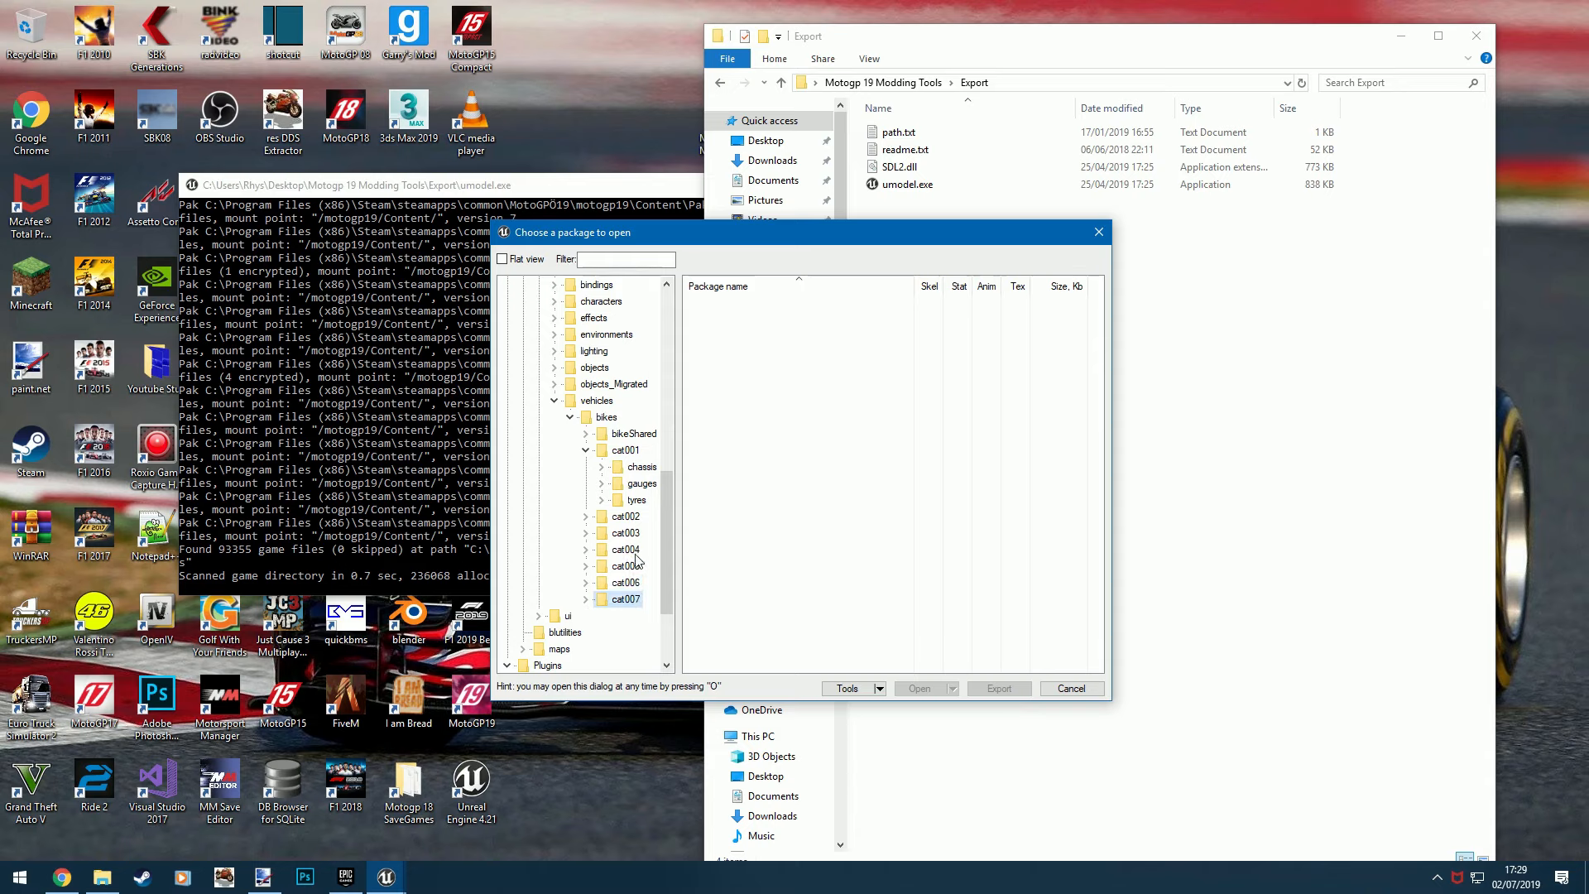
- Expand cat001's chassis folder and its chassis104 subfolder
{"action": "double_click", "coordinate": [652, 469]}
{"action": "left_click_drag", "start_coordinate": [604, 665], "coordinate": [625, 664]}
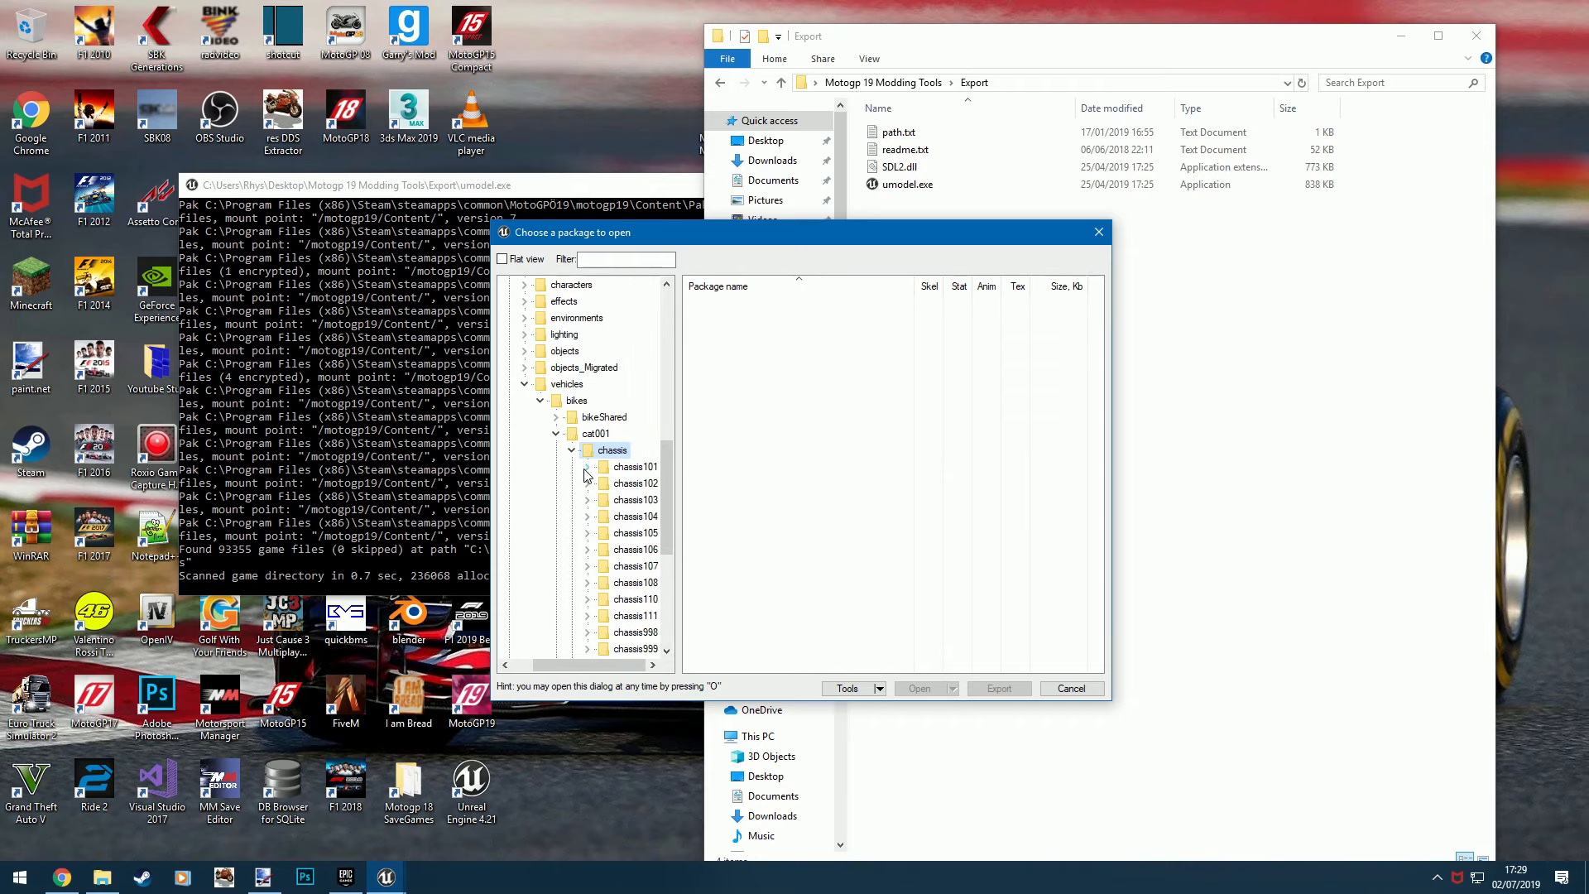
{"action": "scroll", "coordinate": [629, 546], "scroll_direction": "down", "scroll_amount": 1}
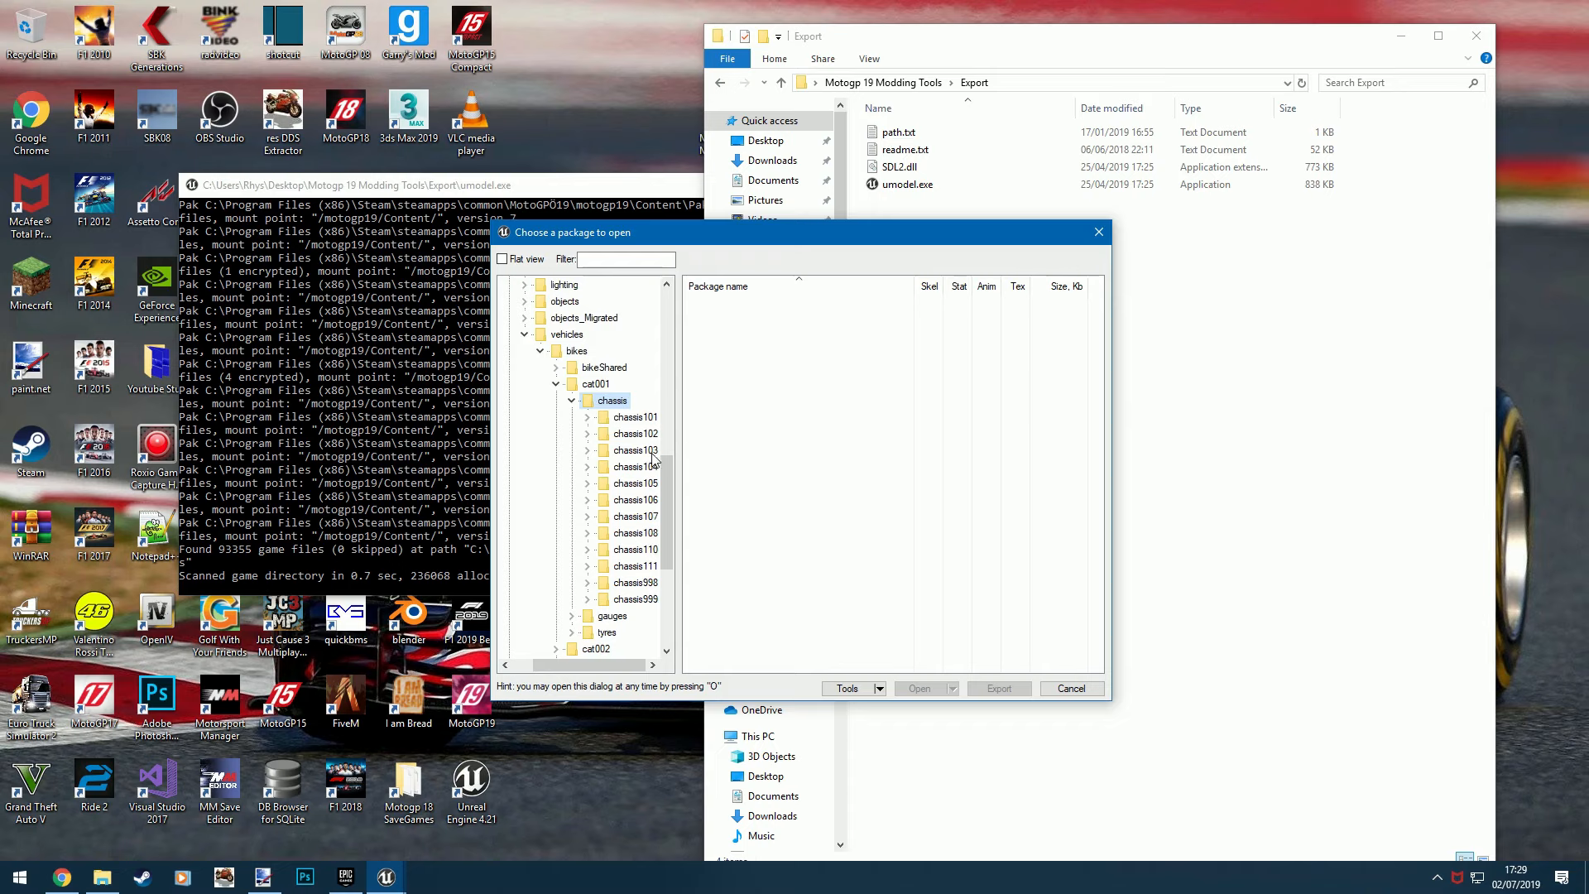
{"action": "double_click", "coordinate": [650, 466]}
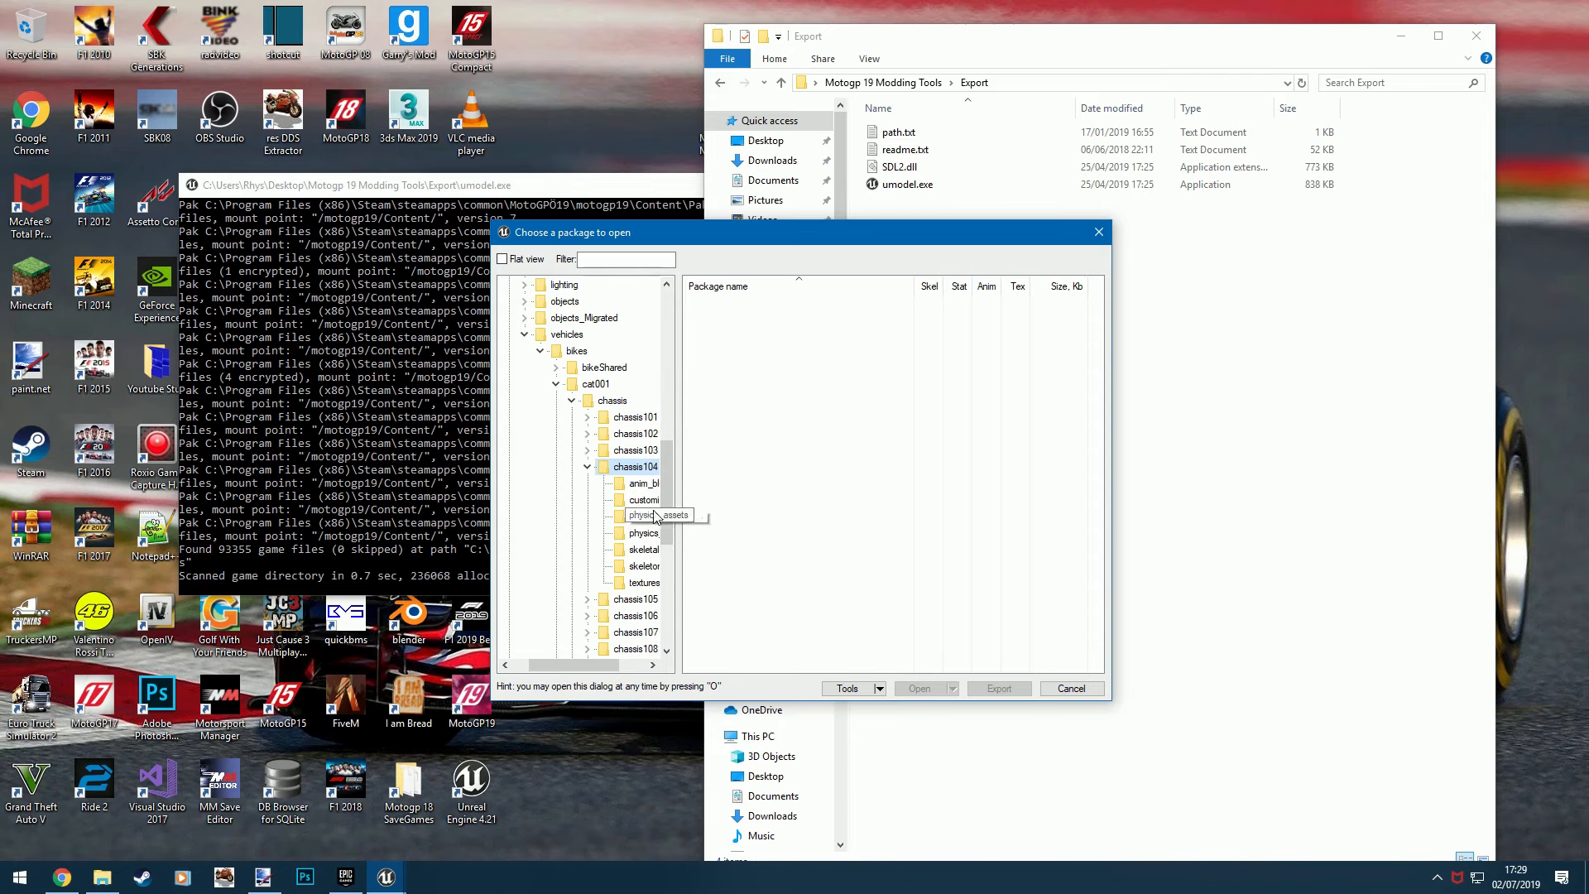
- Open chassis104.uasset from the skeletal meshes folder and rotate the bike model to inspect it from the front
{"action": "left_click", "coordinate": [646, 553]}
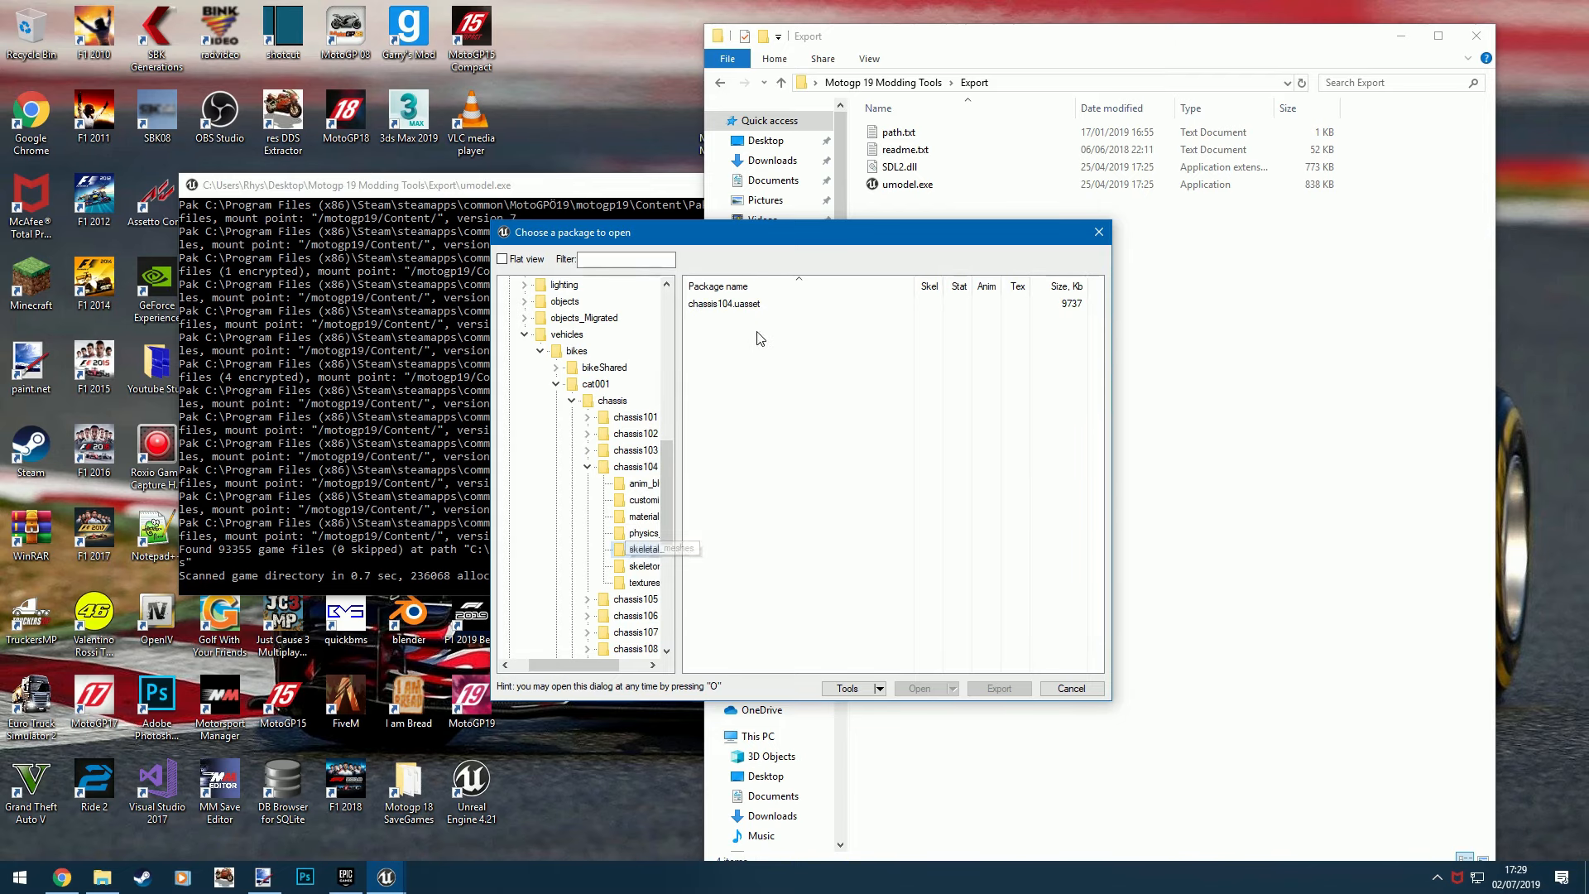
{"action": "double_click", "coordinate": [724, 304]}
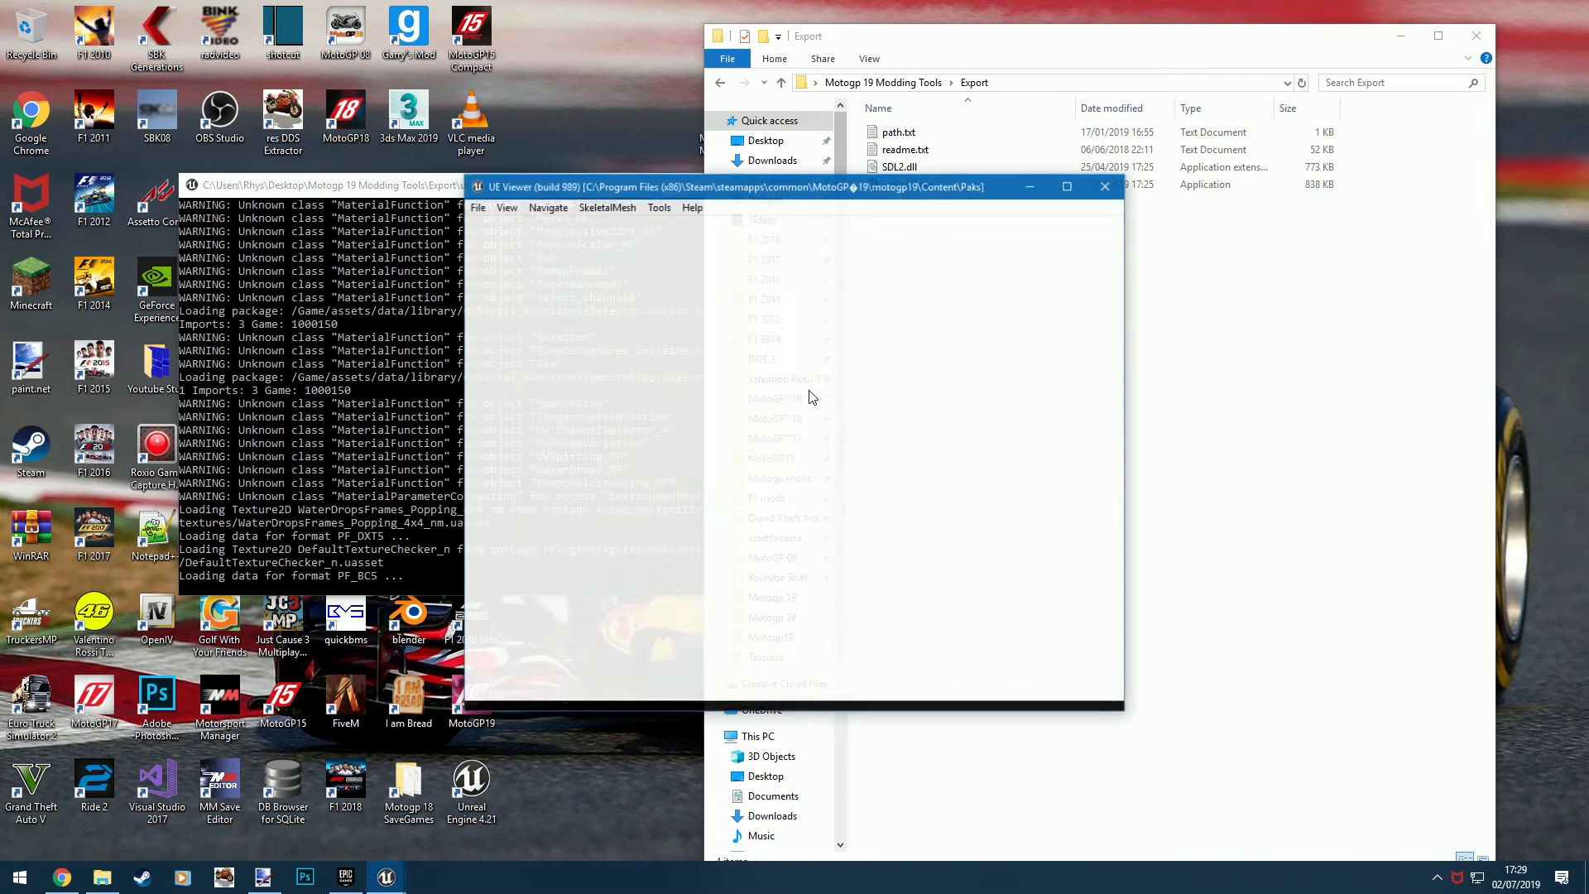
{"action": "left_click_drag", "start_coordinate": [813, 456], "coordinate": [751, 403]}
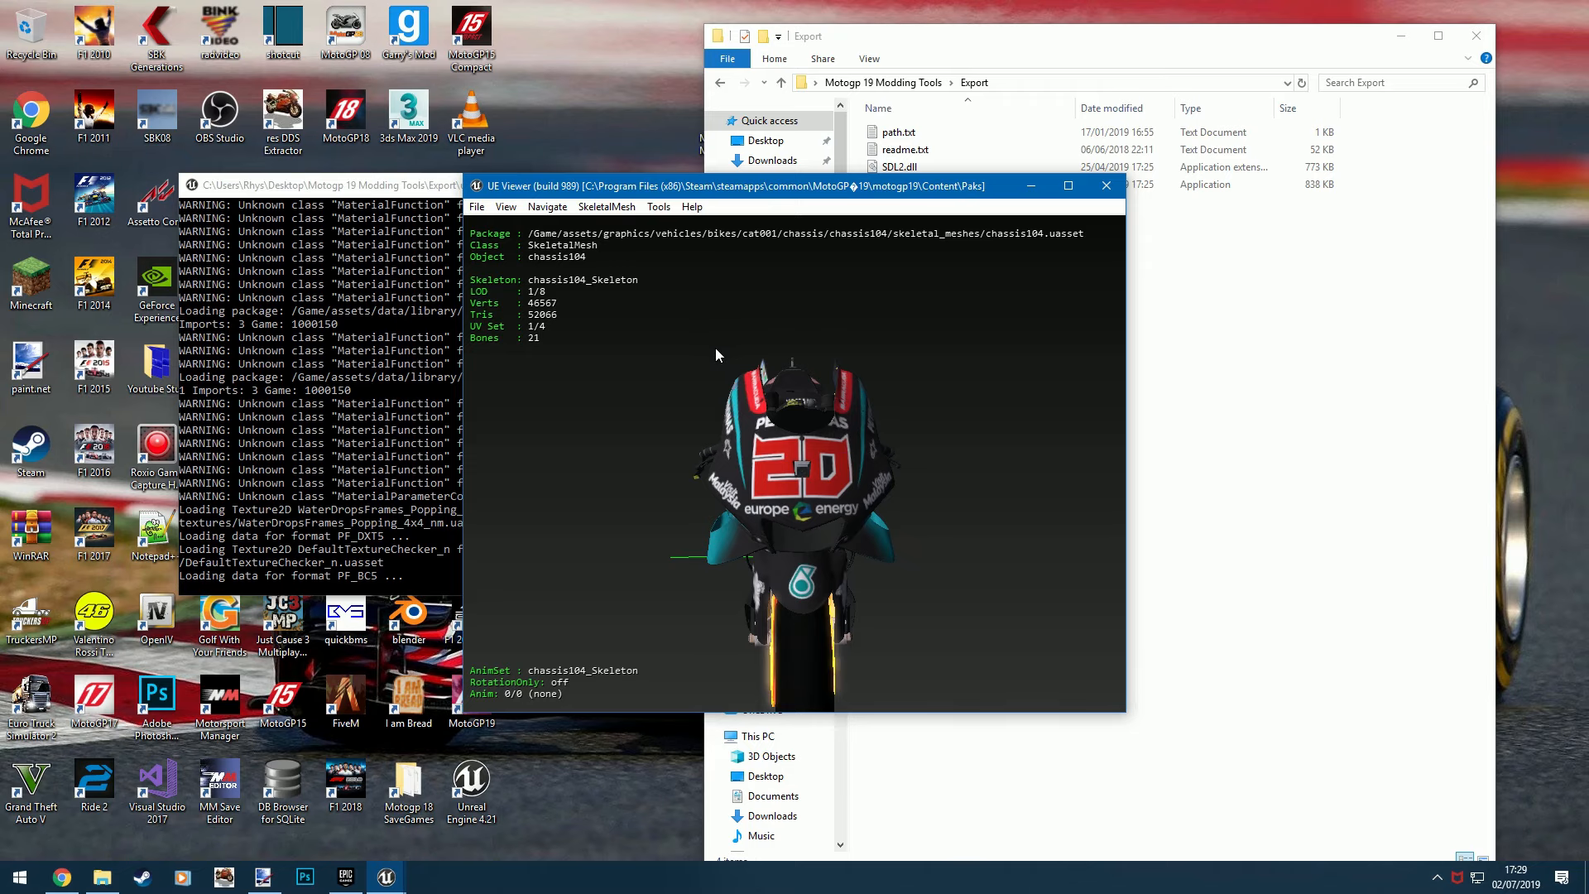
- Open livery002_d.uasset from chassis104's textures folder and export the texture
{"action": "key", "text": "o"}
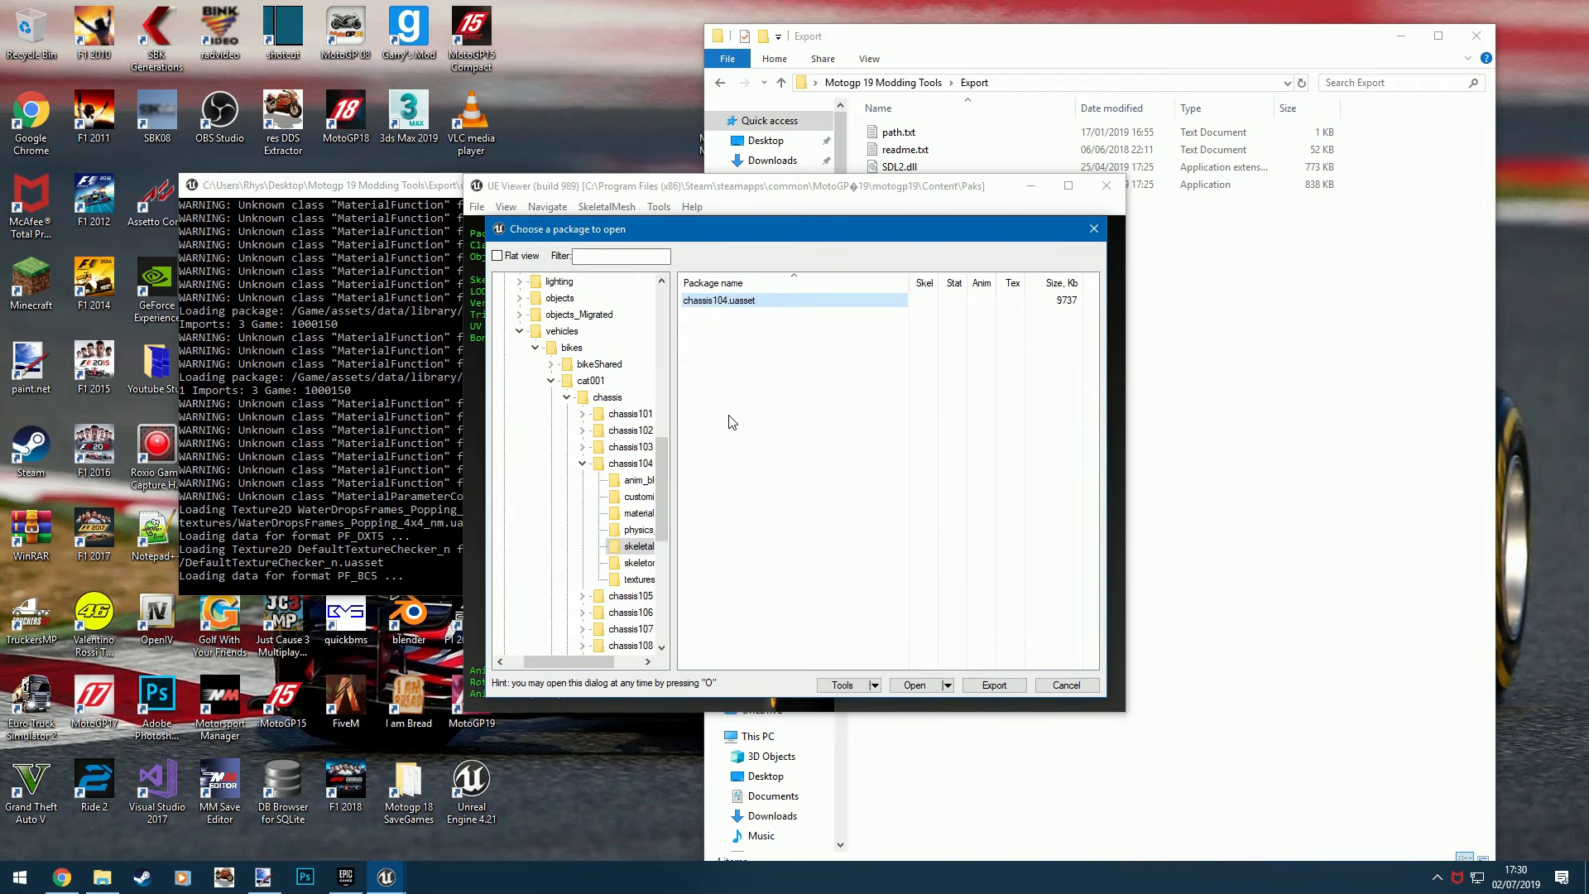
{"action": "left_click", "coordinate": [639, 579]}
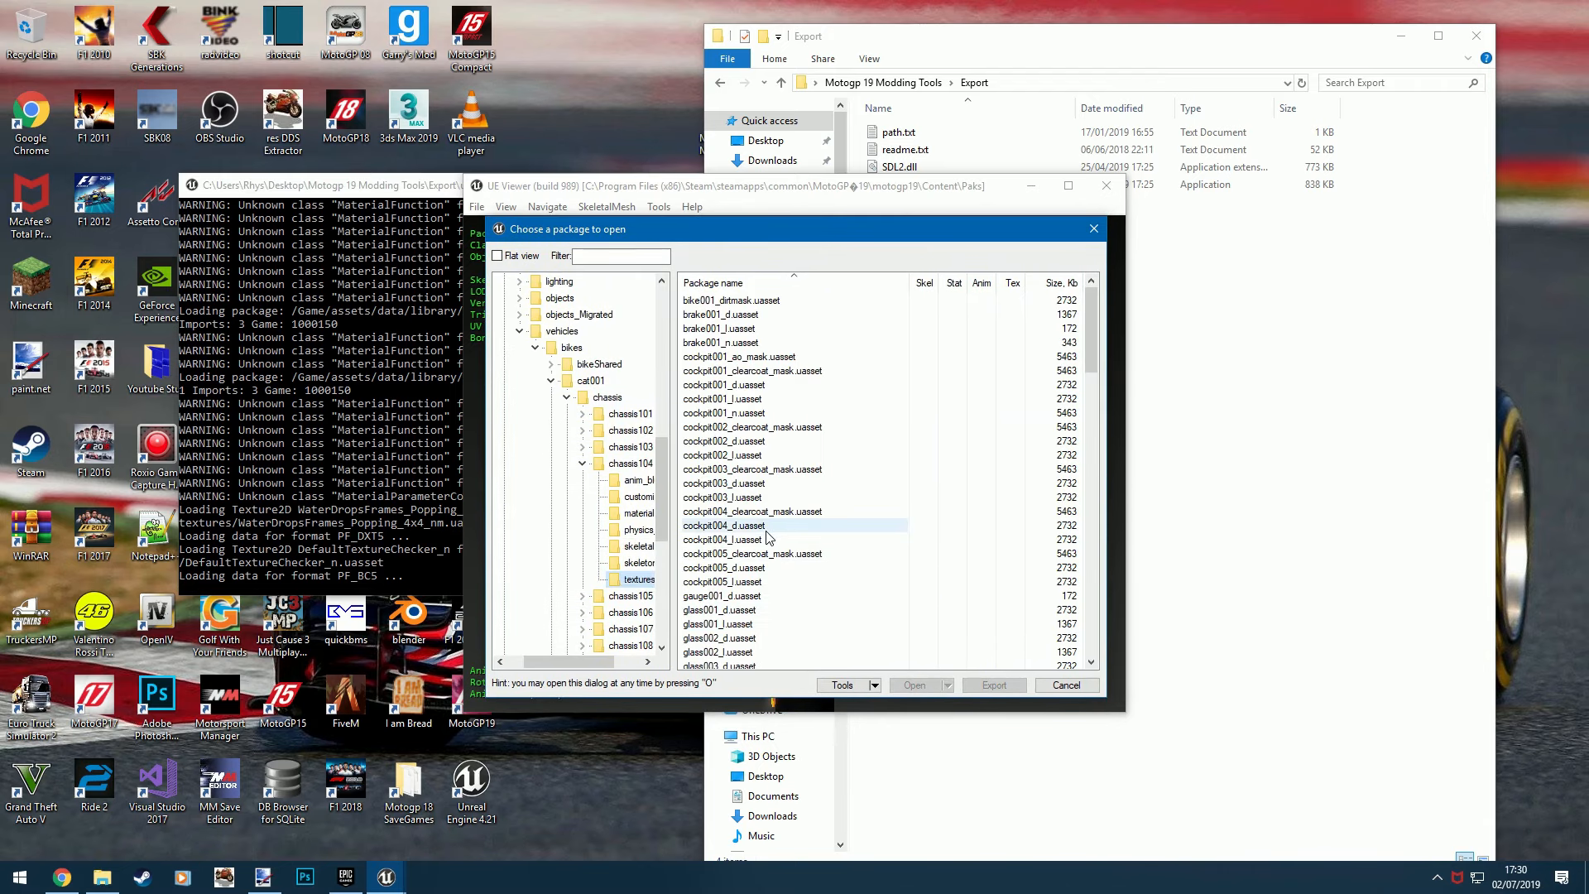
{"action": "scroll", "coordinate": [767, 537], "scroll_direction": "down", "scroll_amount": 5}
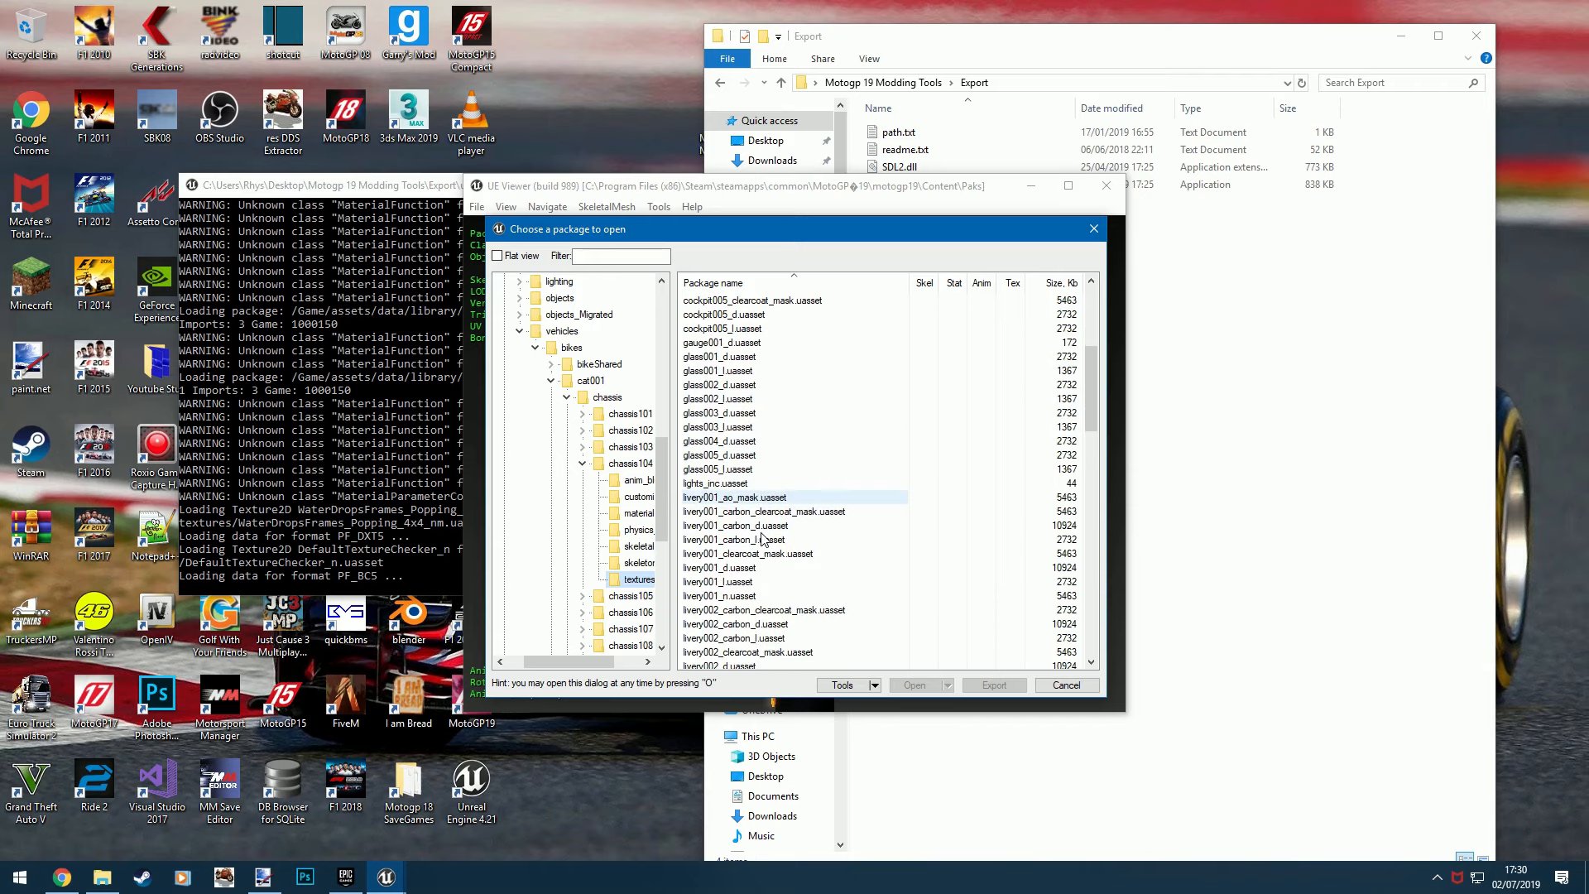
{"action": "double_click", "coordinate": [760, 625]}
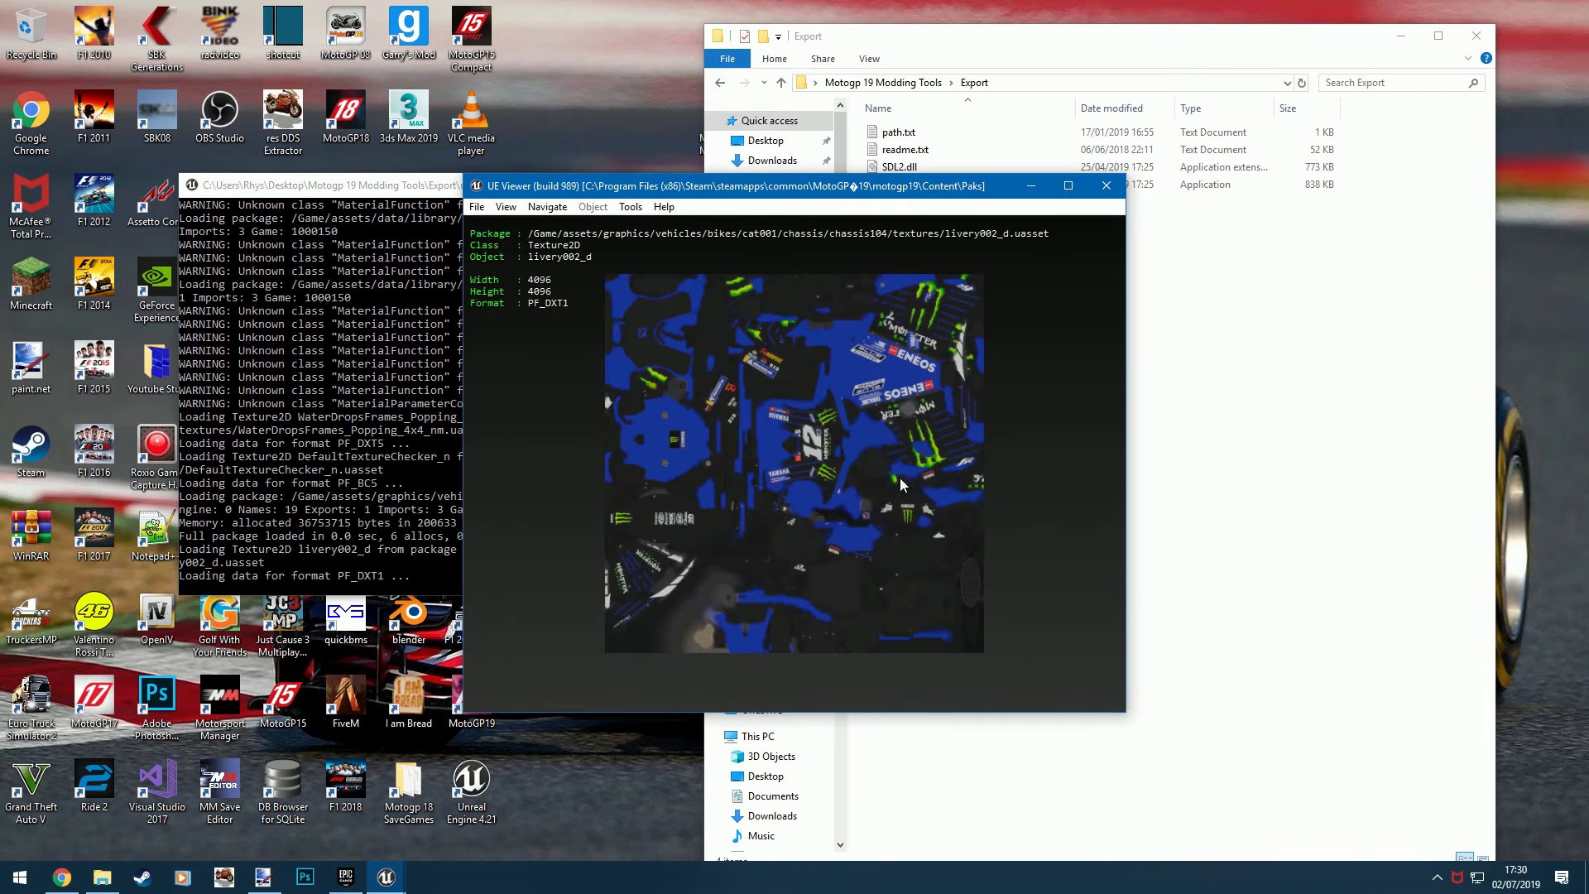
{"action": "left_click", "coordinate": [631, 207]}
{"action": "left_click", "coordinate": [662, 226]}
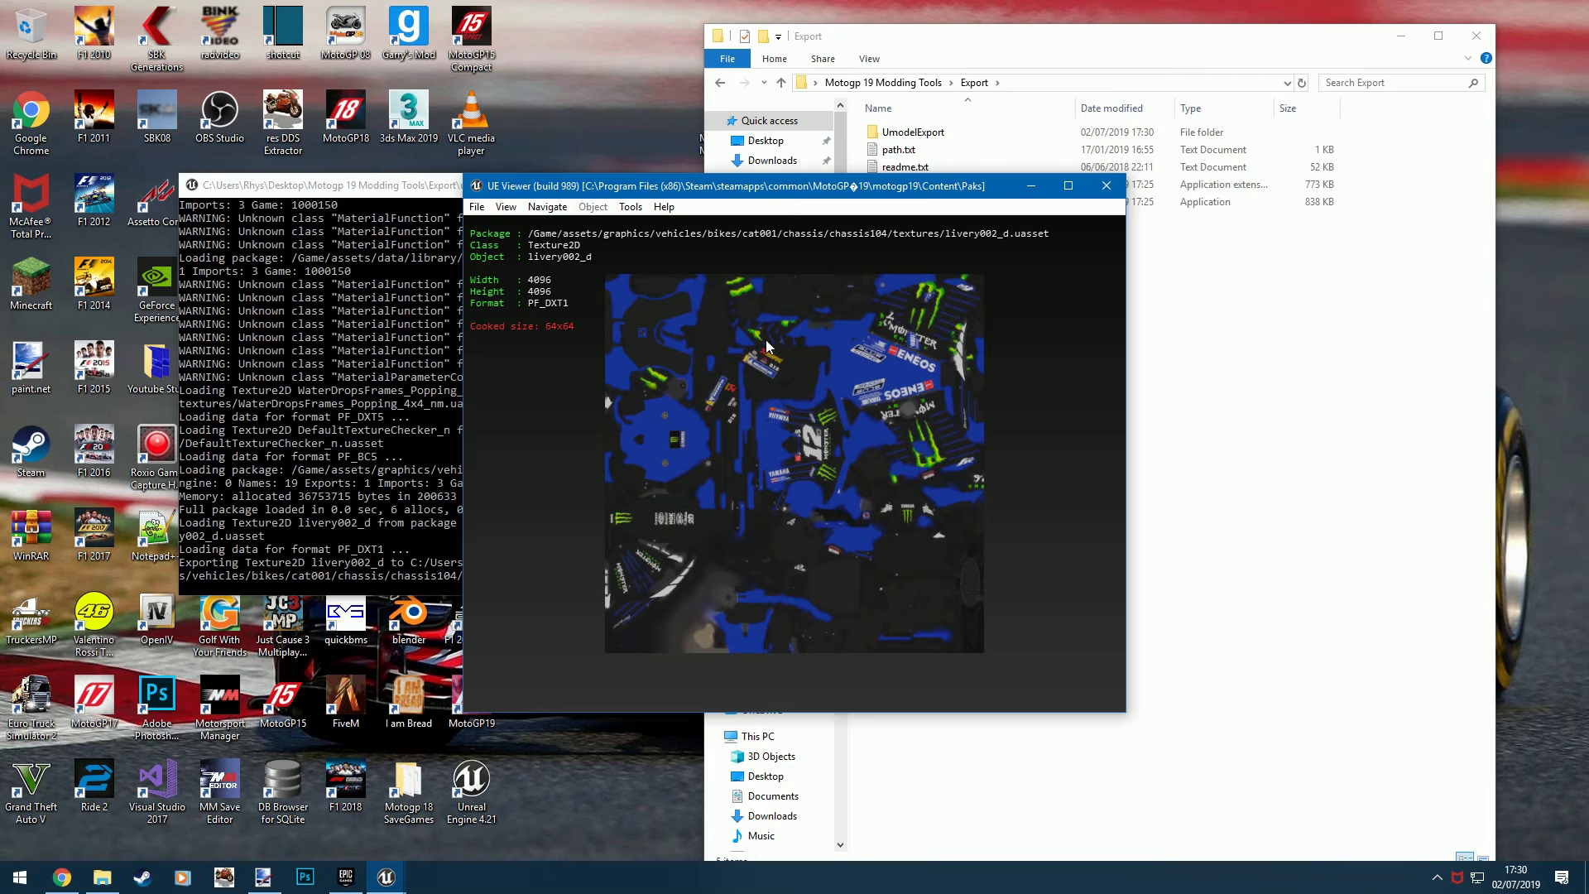
- Close the UE Viewer and go up to the Motogp 19 Modding Tools folder in File Explorer
{"action": "left_click", "coordinate": [1193, 69]}
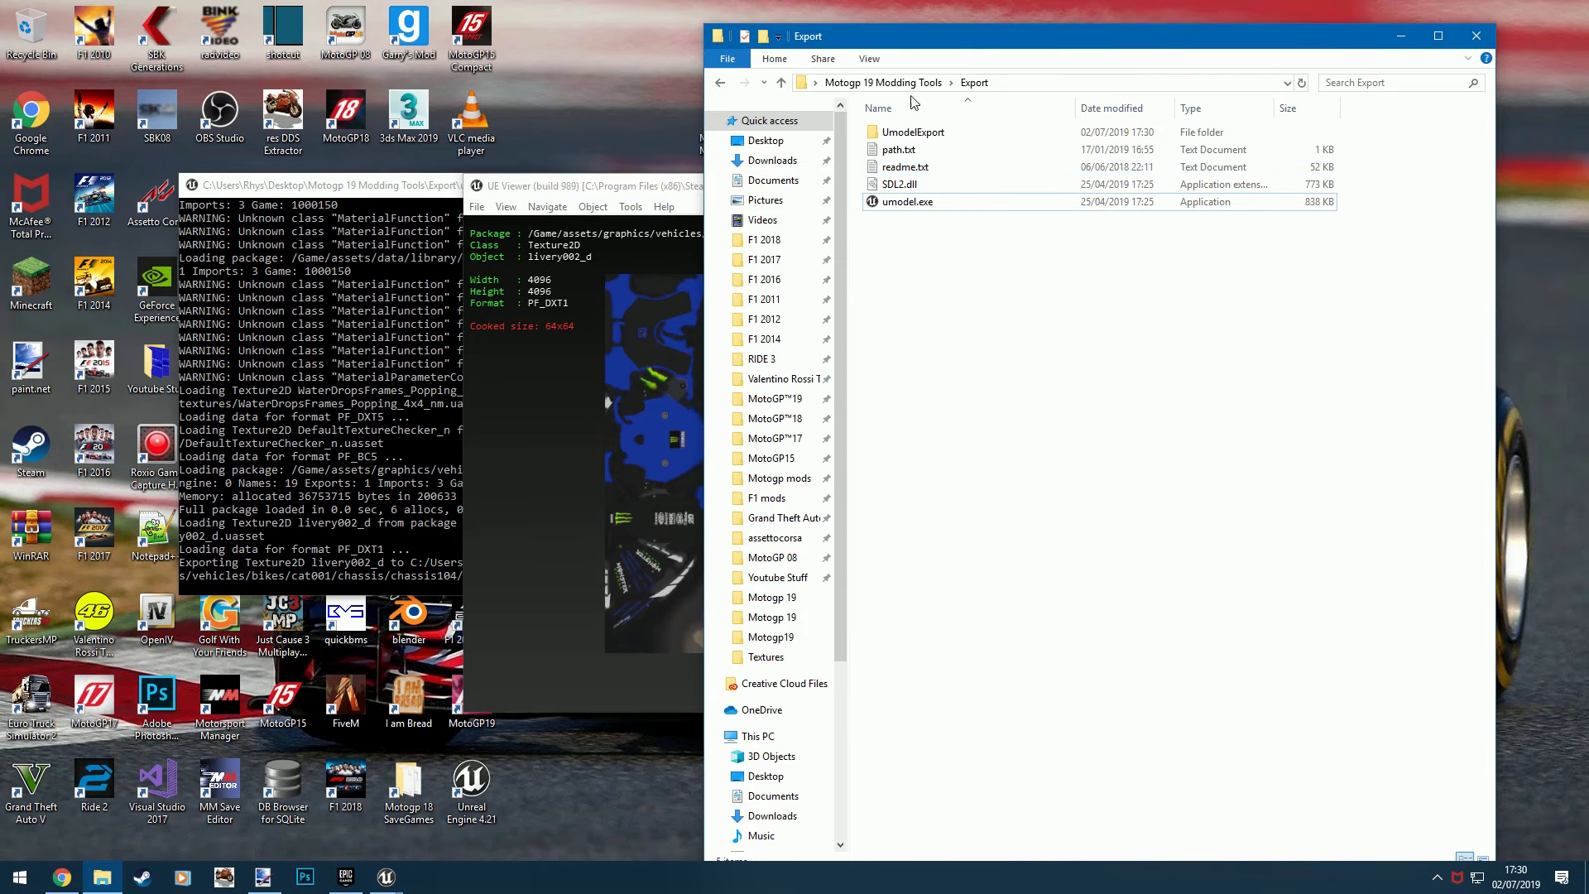
{"action": "left_click", "coordinate": [667, 295]}
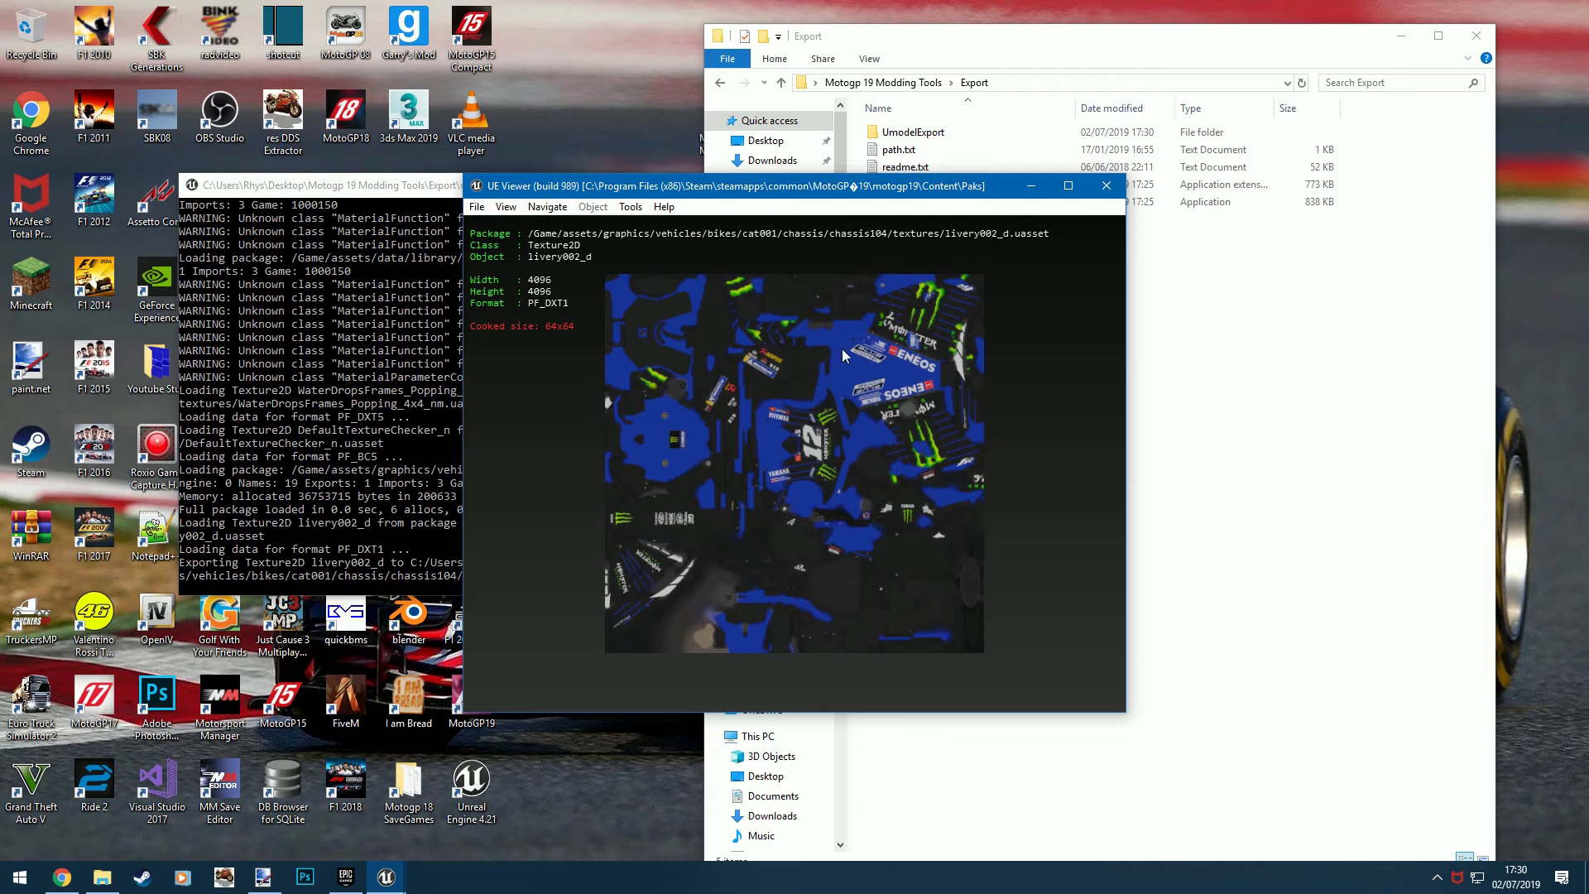
{"action": "left_click", "coordinate": [1105, 185]}
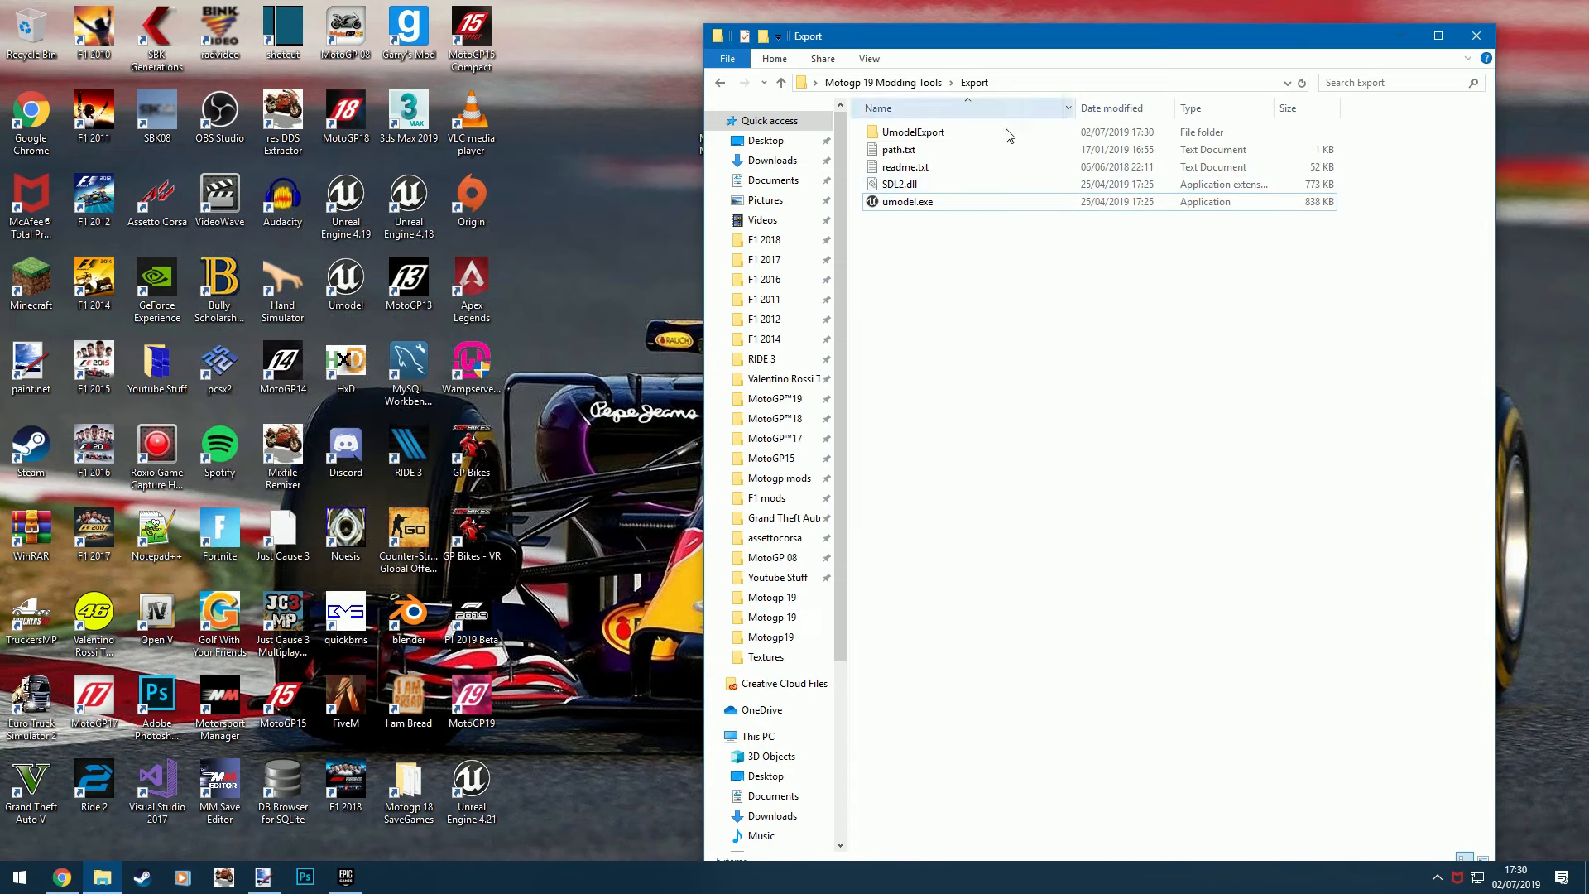
{"action": "left_click", "coordinate": [908, 82]}
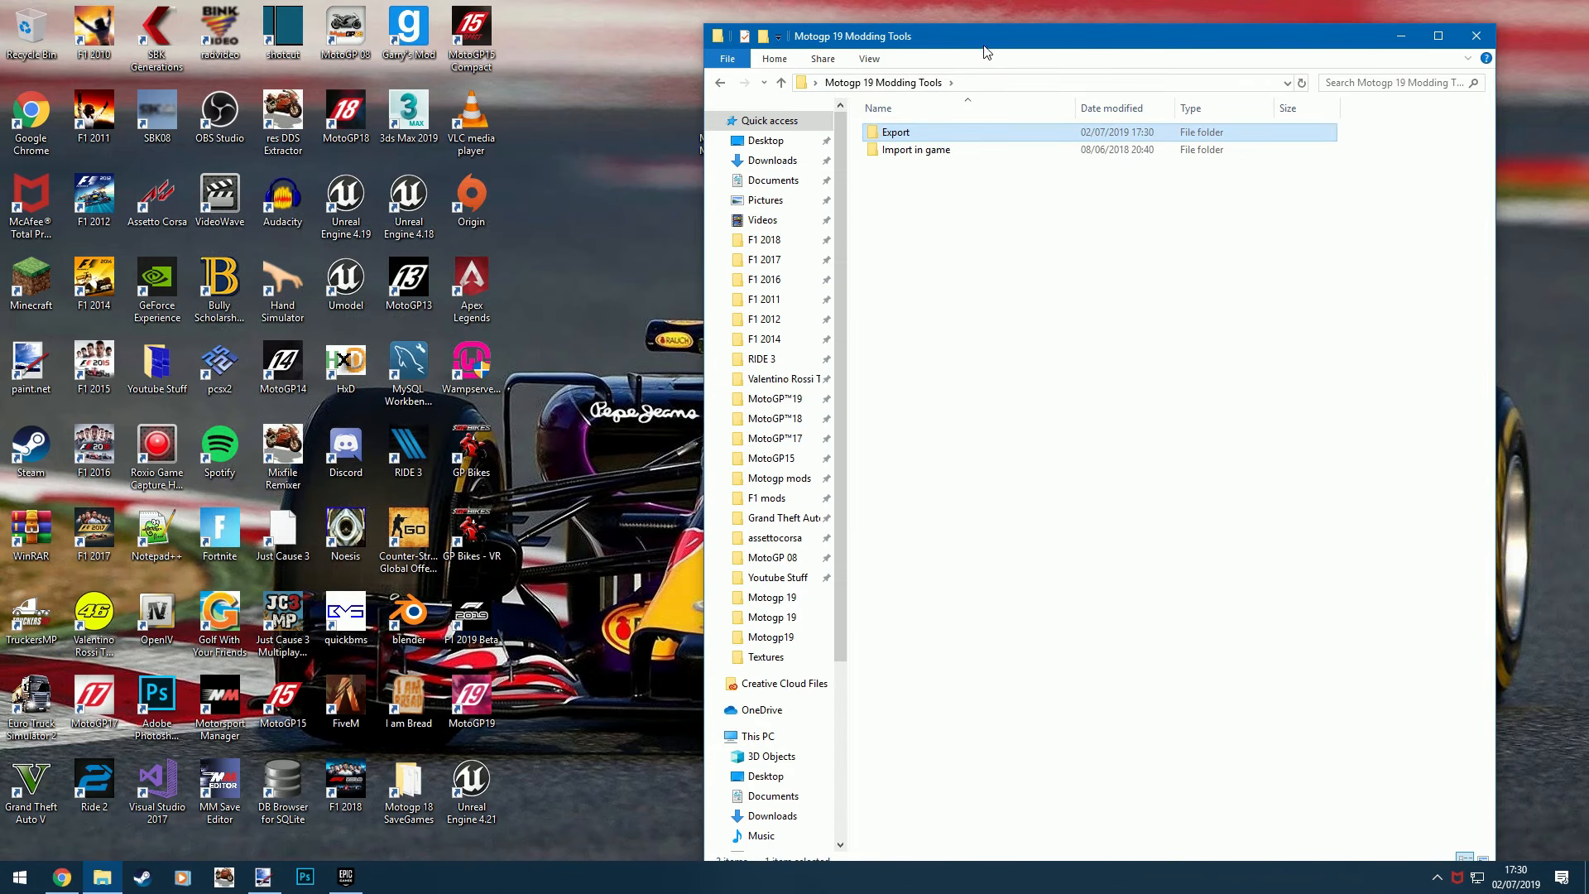
{"action": "left_click_drag", "start_coordinate": [964, 47], "coordinate": [348, 46]}
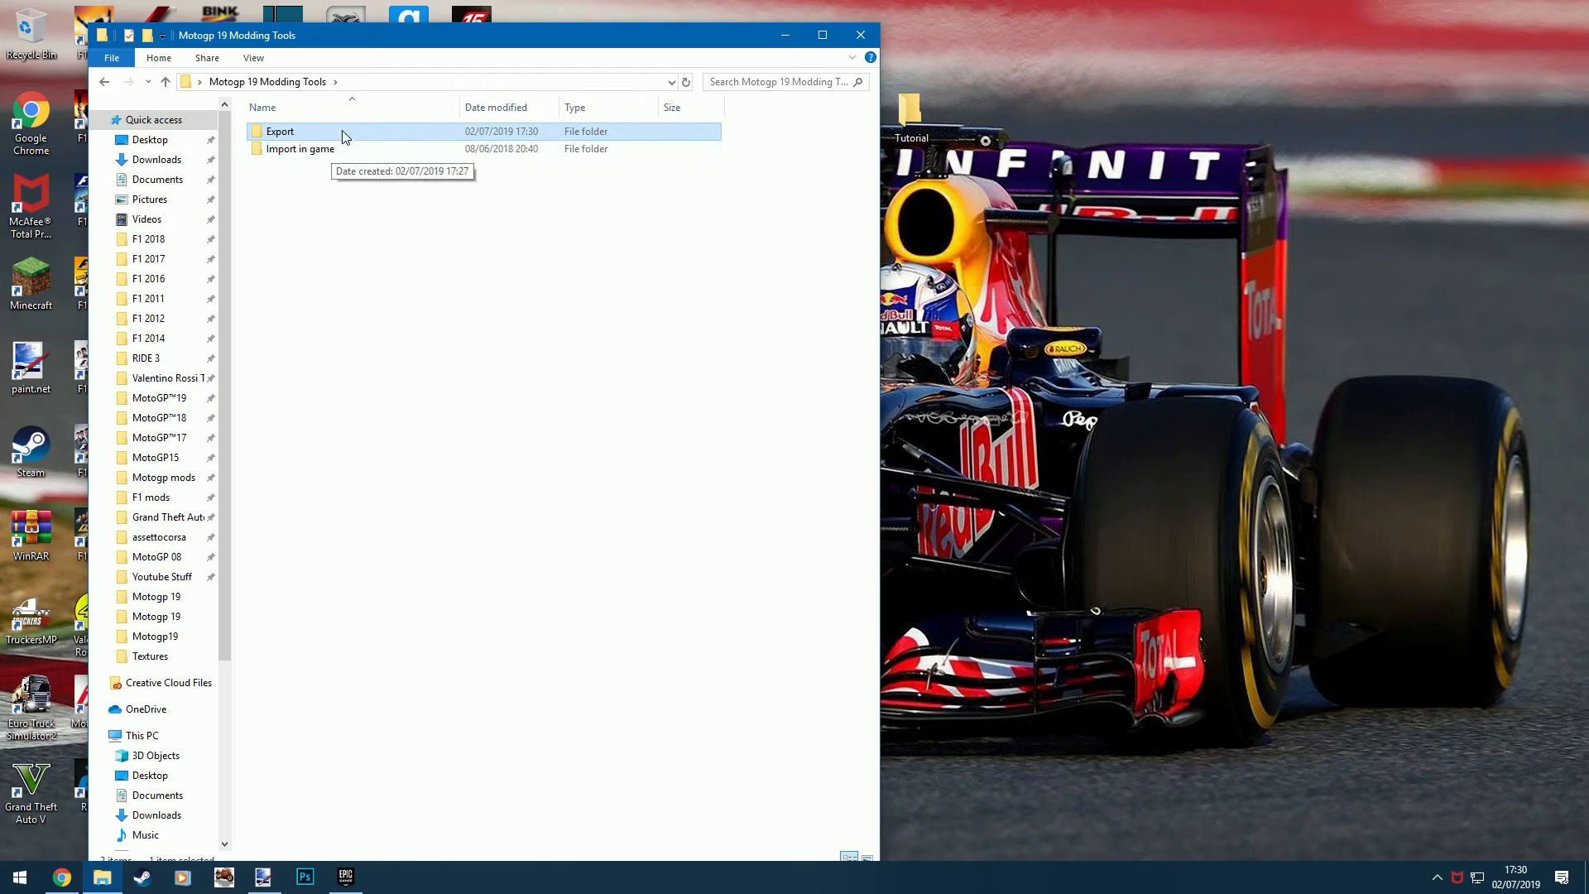
- Browse from Export into UmodelExport through Game, assets, graphics, vehicles, bikes, cat001, chassis and chassis104 to the textures folder
{"action": "double_click", "coordinate": [536, 136]}
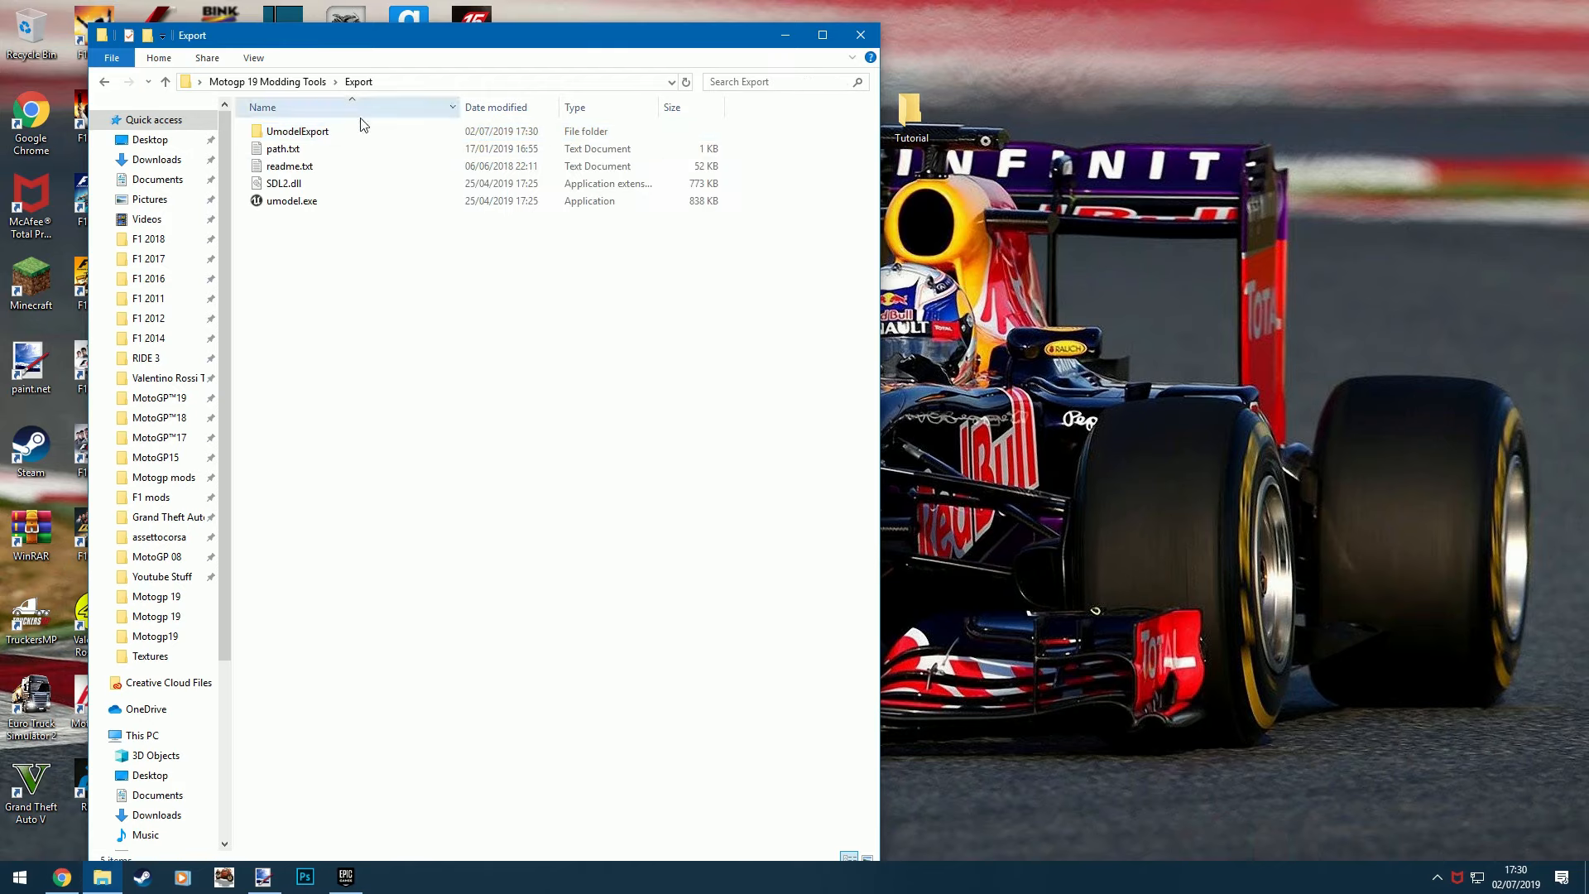
{"action": "double_click", "coordinate": [408, 133]}
{"action": "double_click", "coordinate": [337, 134]}
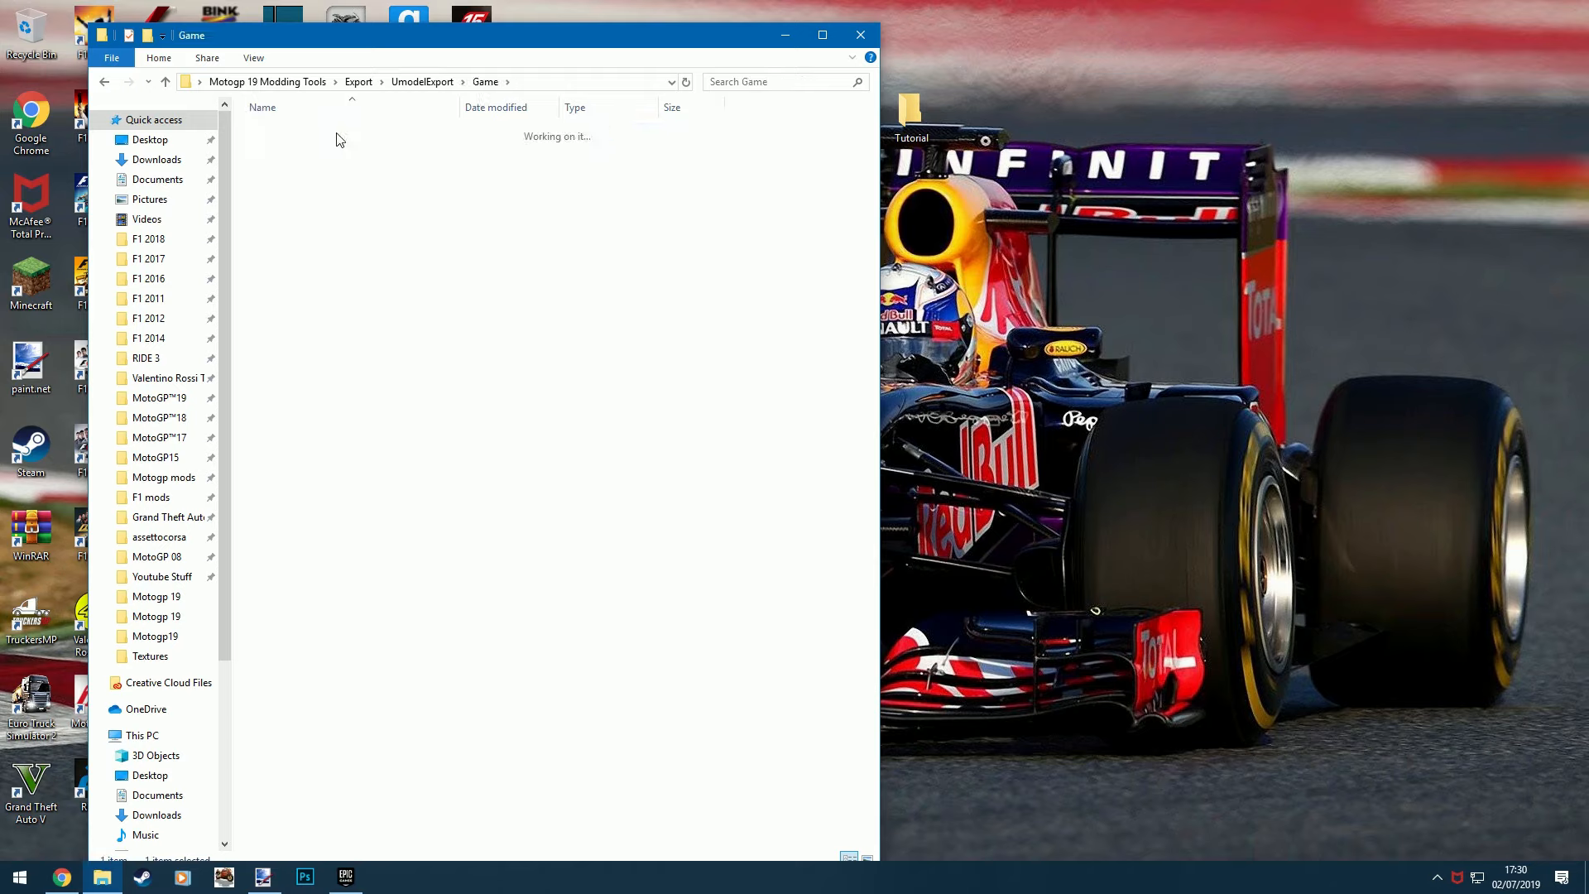
{"action": "double_click", "coordinate": [337, 134]}
{"action": "double_click", "coordinate": [337, 134]}
{"action": "double_click", "coordinate": [337, 134]}
{"action": "double_click", "coordinate": [337, 134]}
{"action": "double_click", "coordinate": [337, 134]}
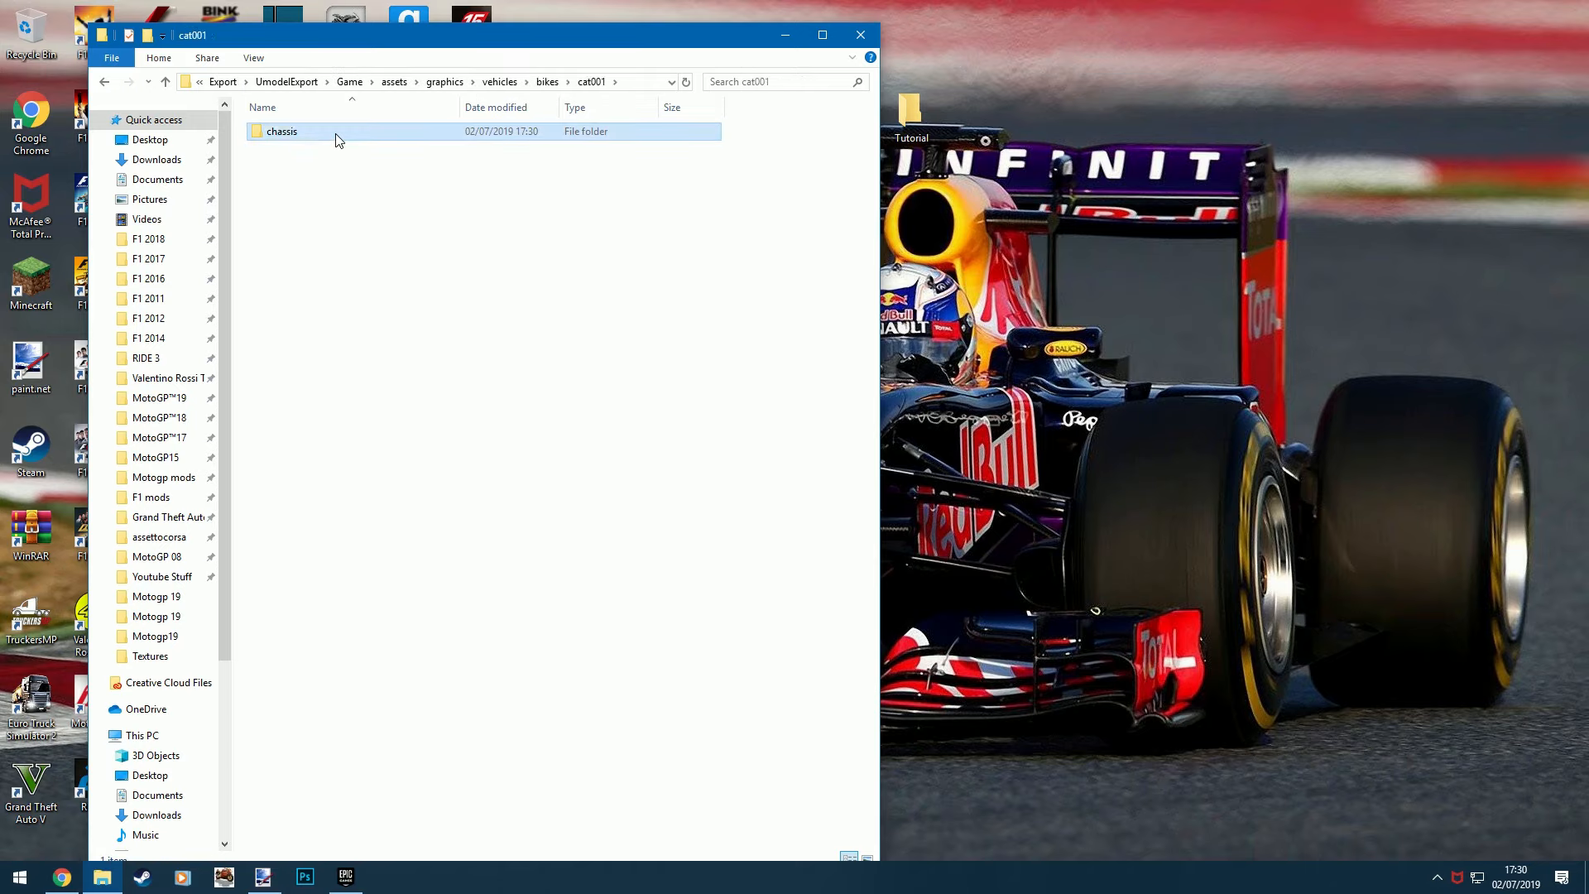
{"action": "double_click", "coordinate": [337, 134]}
{"action": "double_click", "coordinate": [337, 134]}
{"action": "double_click", "coordinate": [336, 134]}
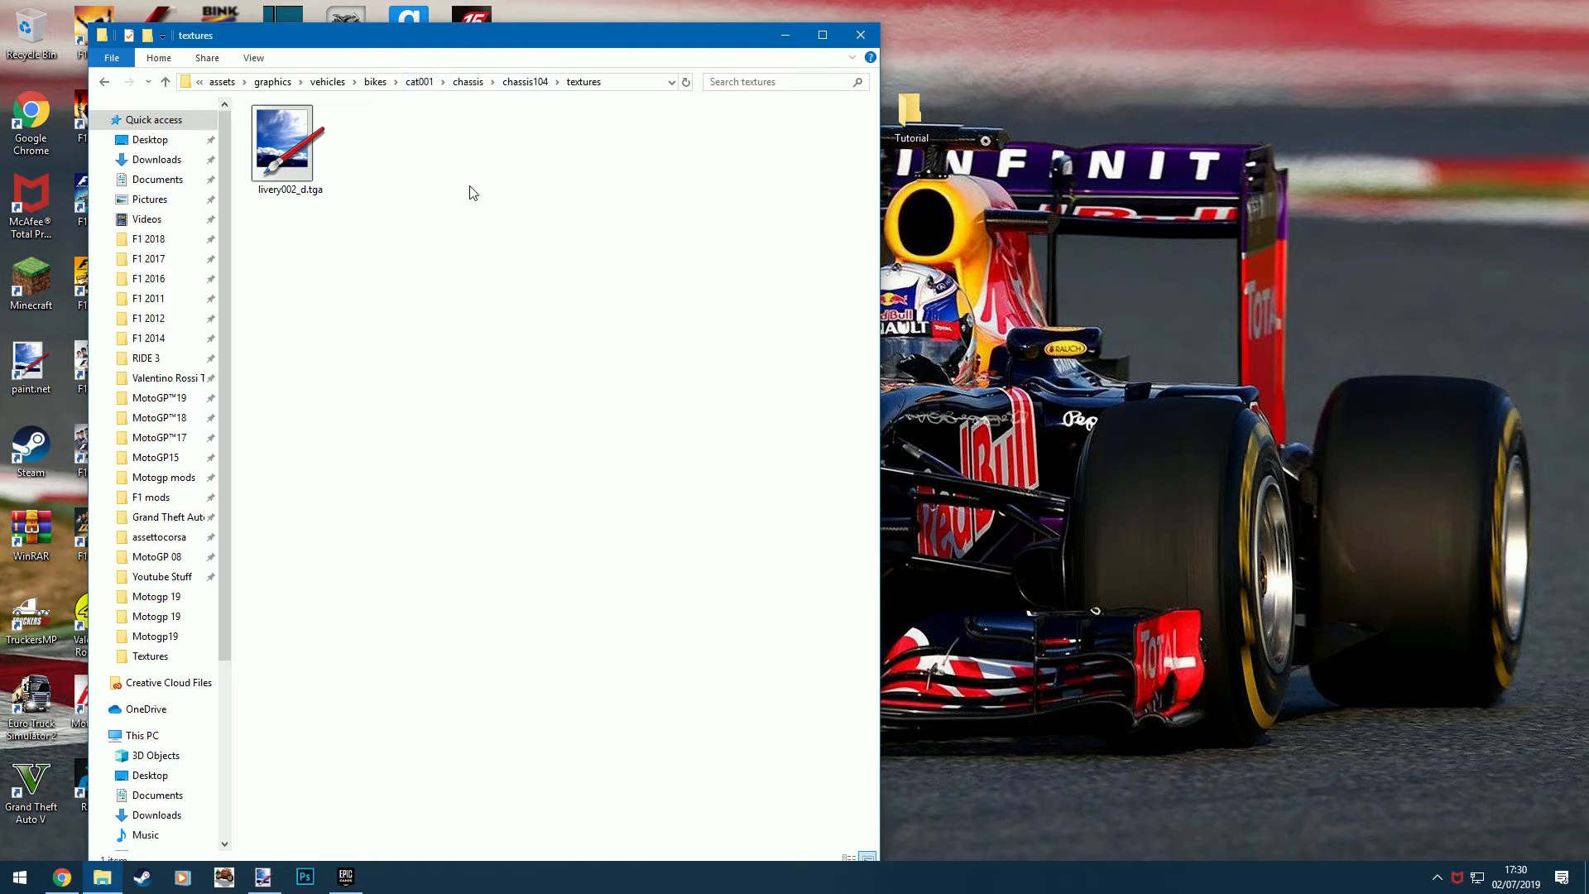
- Open livery002_d.tga in paint.net and compare it with the untitled livery image that has the red number 20
{"action": "left_click", "coordinate": [294, 149]}
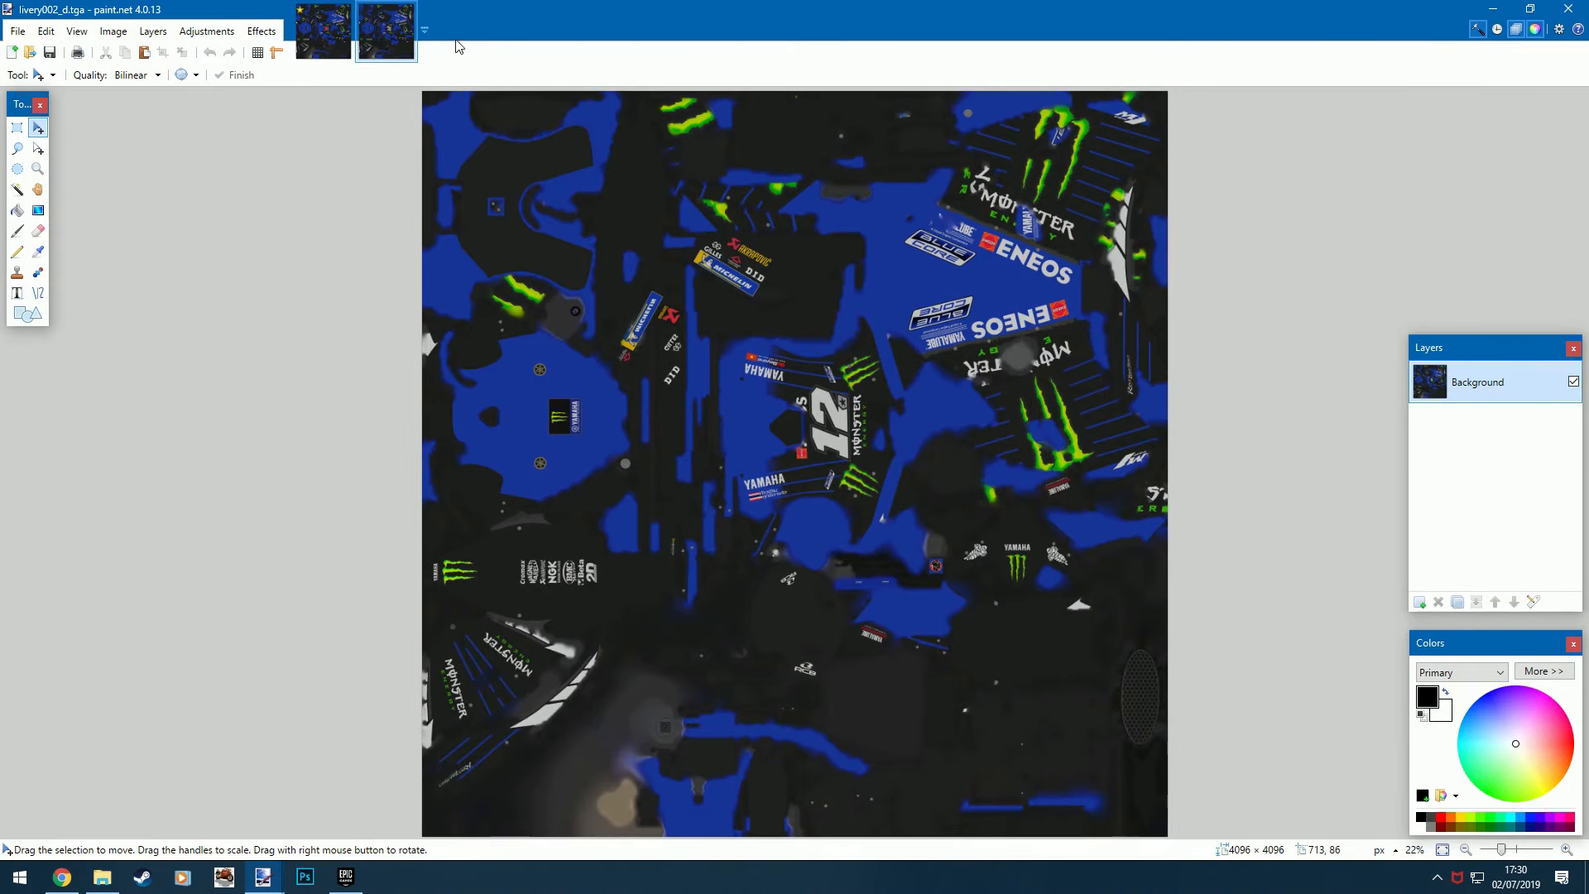
{"action": "left_click", "coordinate": [344, 55]}
{"action": "left_click", "coordinate": [385, 33]}
{"action": "left_click", "coordinate": [313, 38]}
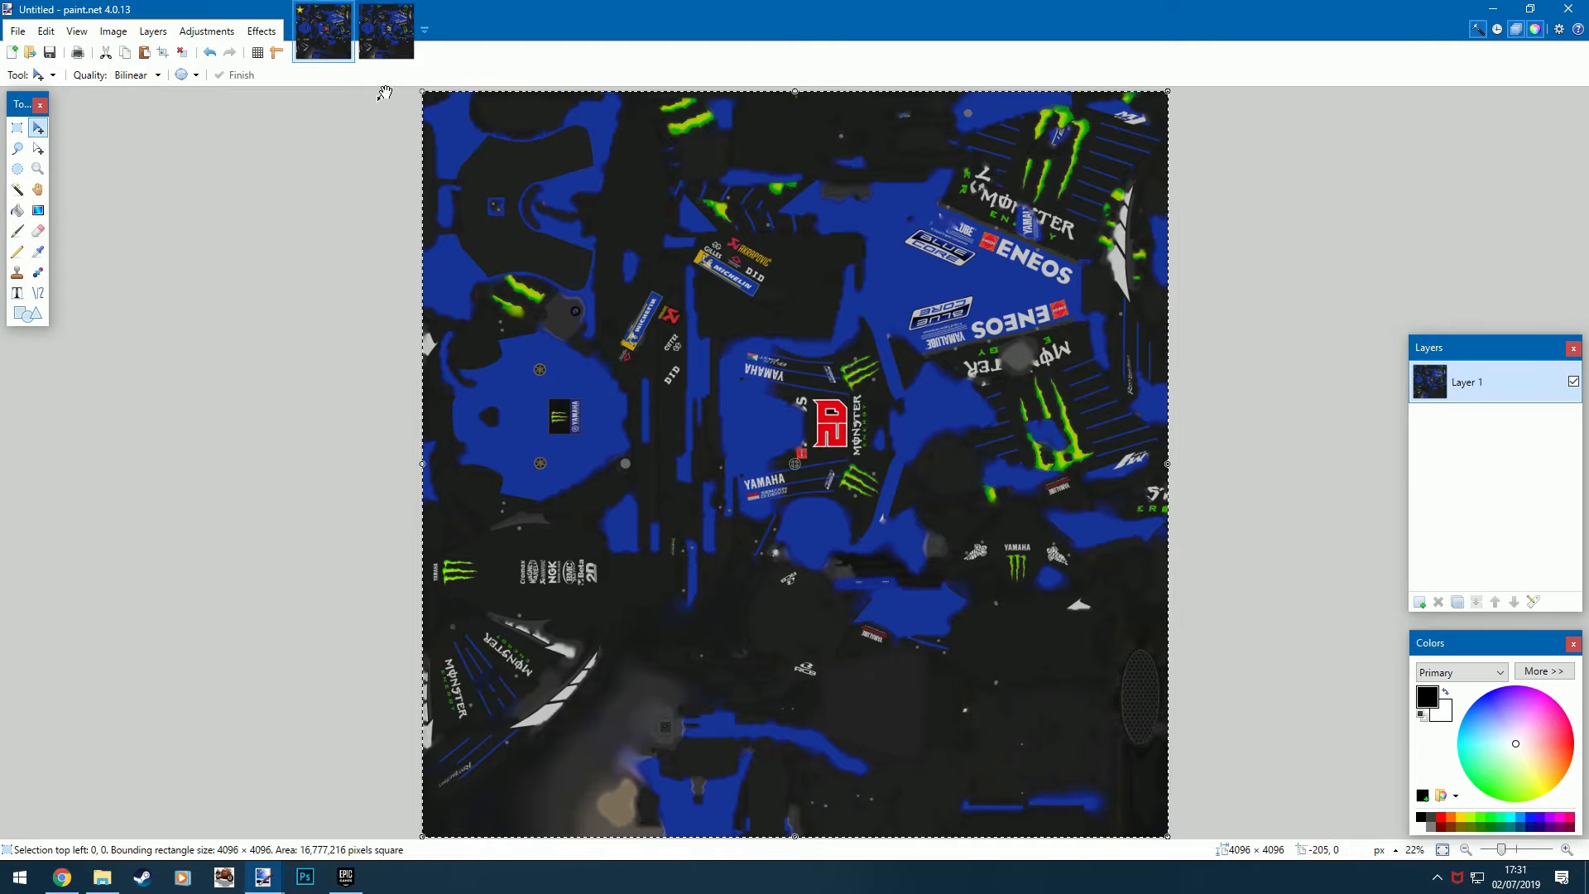
- Copy the entire untitled livery image and paste it over the livery002_d.tga image
{"action": "key", "text": "ctrl+a"}
{"action": "key", "text": "ctrl+c"}
{"action": "left_click", "coordinate": [386, 30]}
{"action": "key", "text": "ctrl+v"}
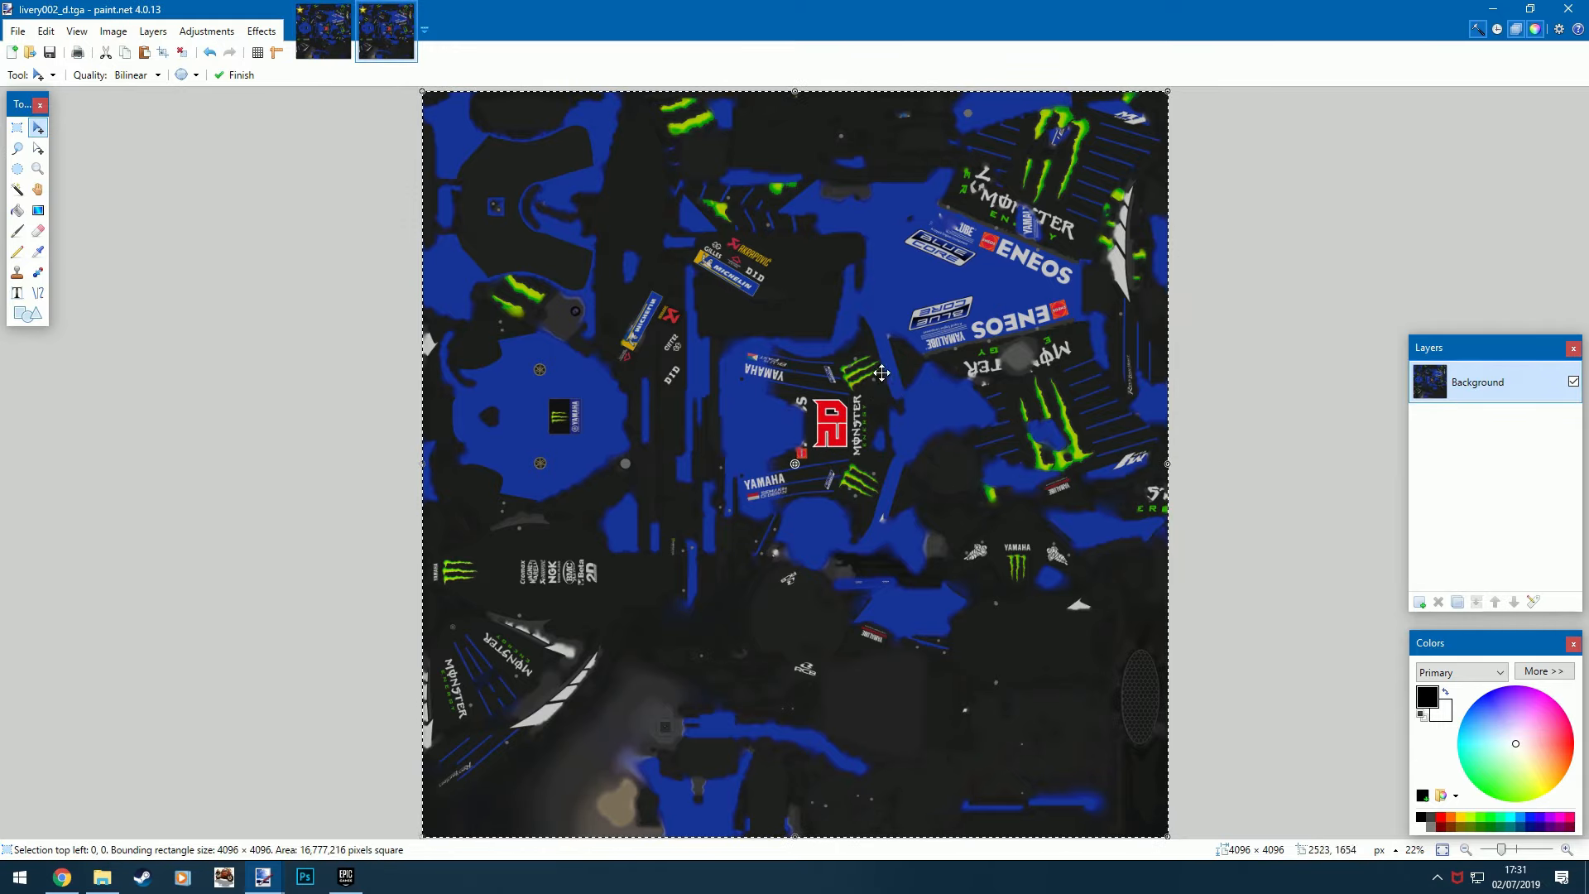
- Save livery002_d.tga with auto-detected bit depth and RLE compression, and close paint.net
{"action": "left_click", "coordinate": [17, 31]}
{"action": "left_click", "coordinate": [40, 147]}
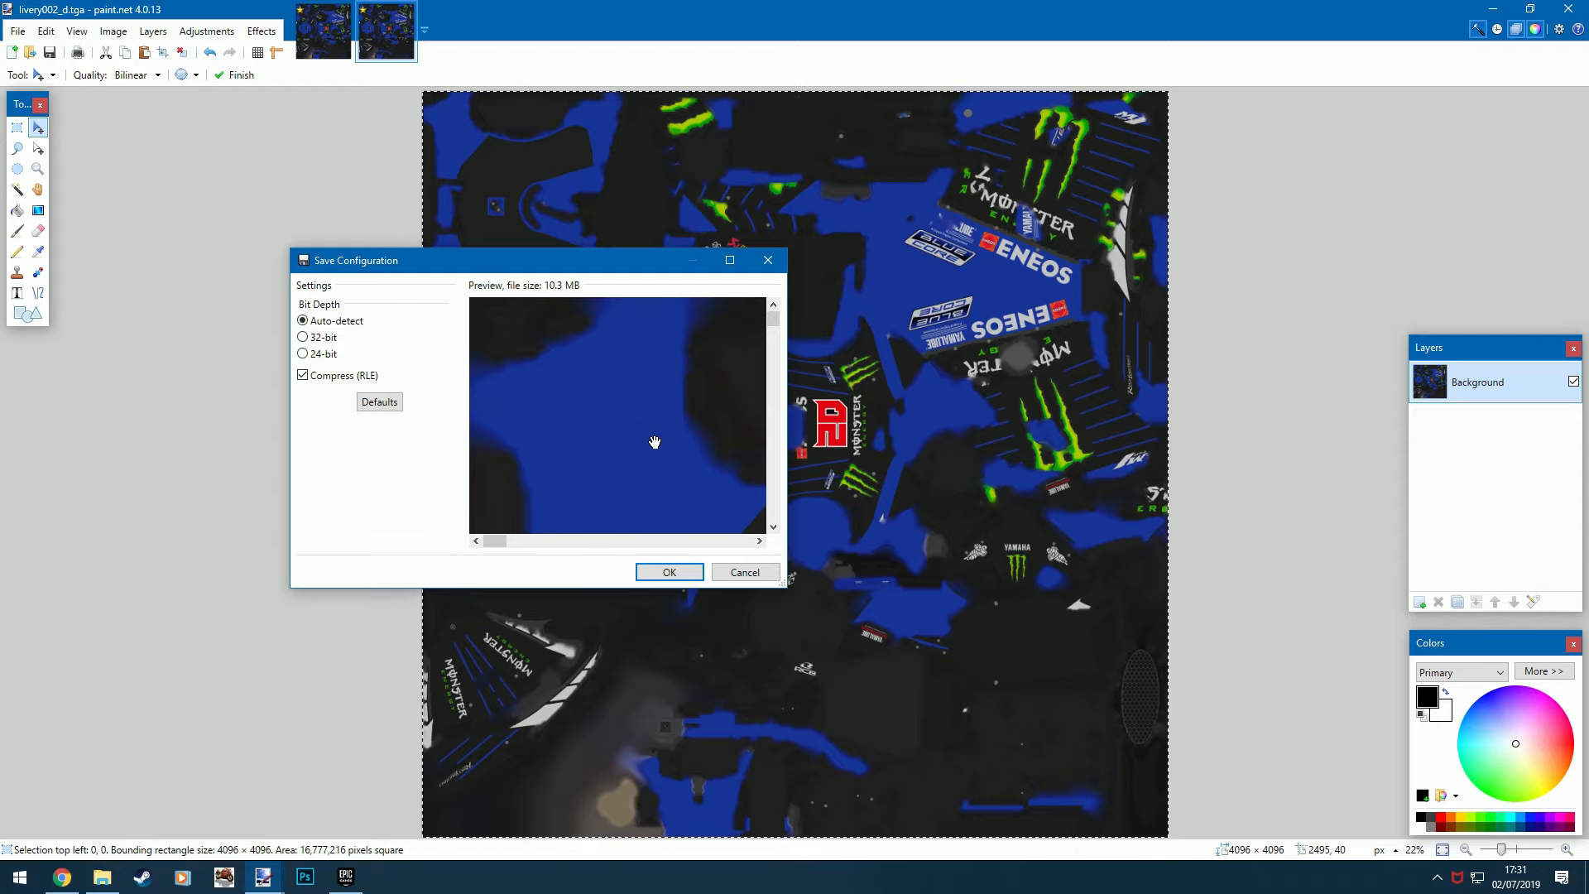
{"action": "scroll", "coordinate": [597, 395], "scroll_direction": "down", "scroll_amount": 5}
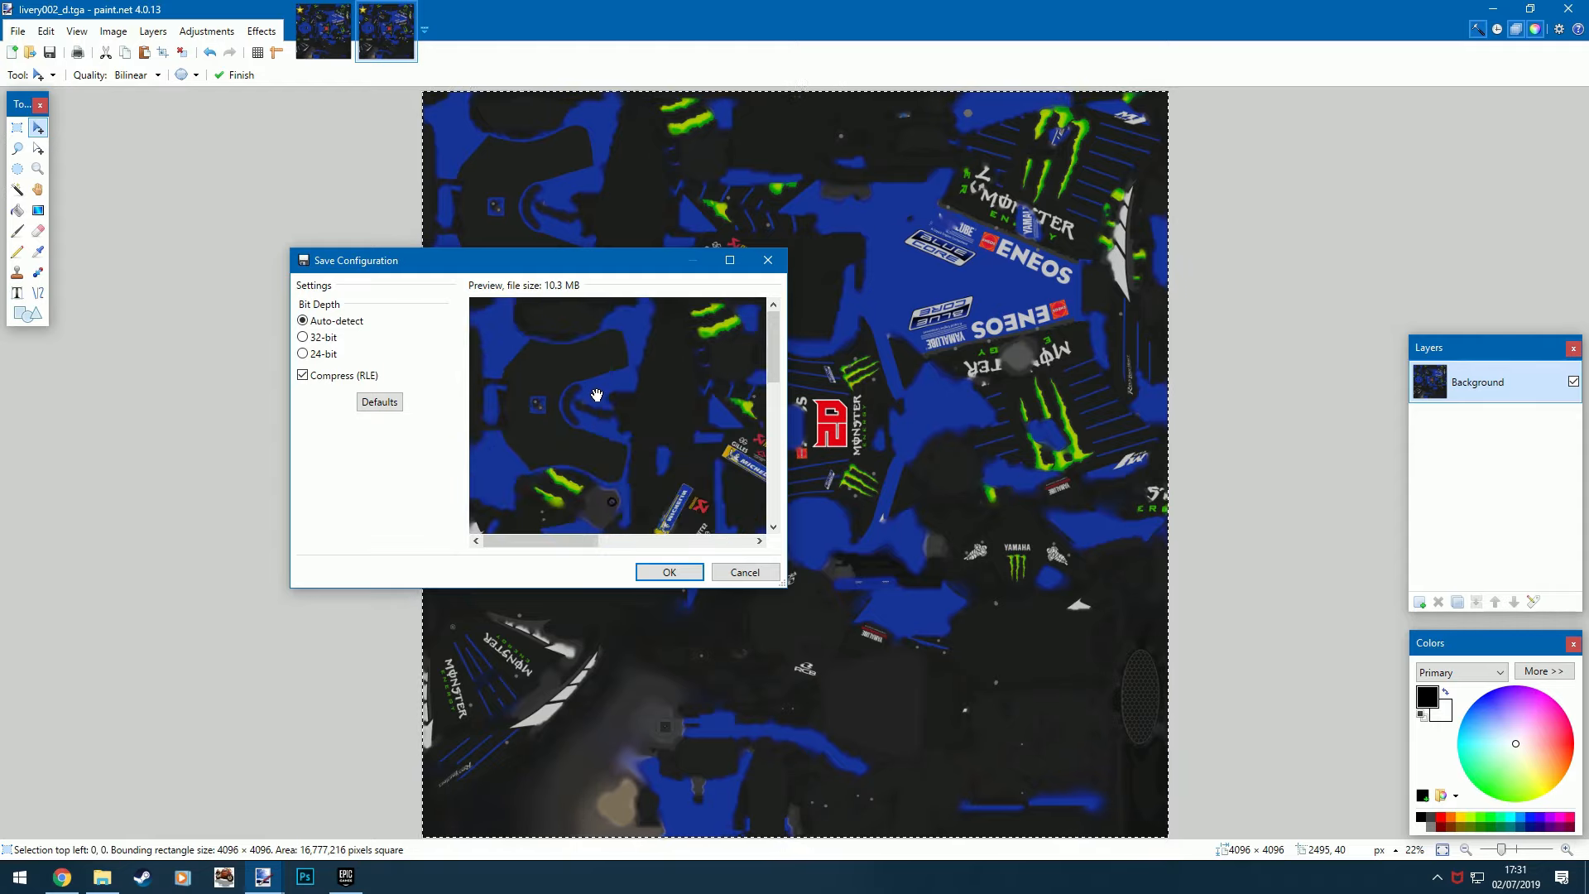
{"action": "scroll", "coordinate": [597, 395], "scroll_direction": "up", "scroll_amount": 3}
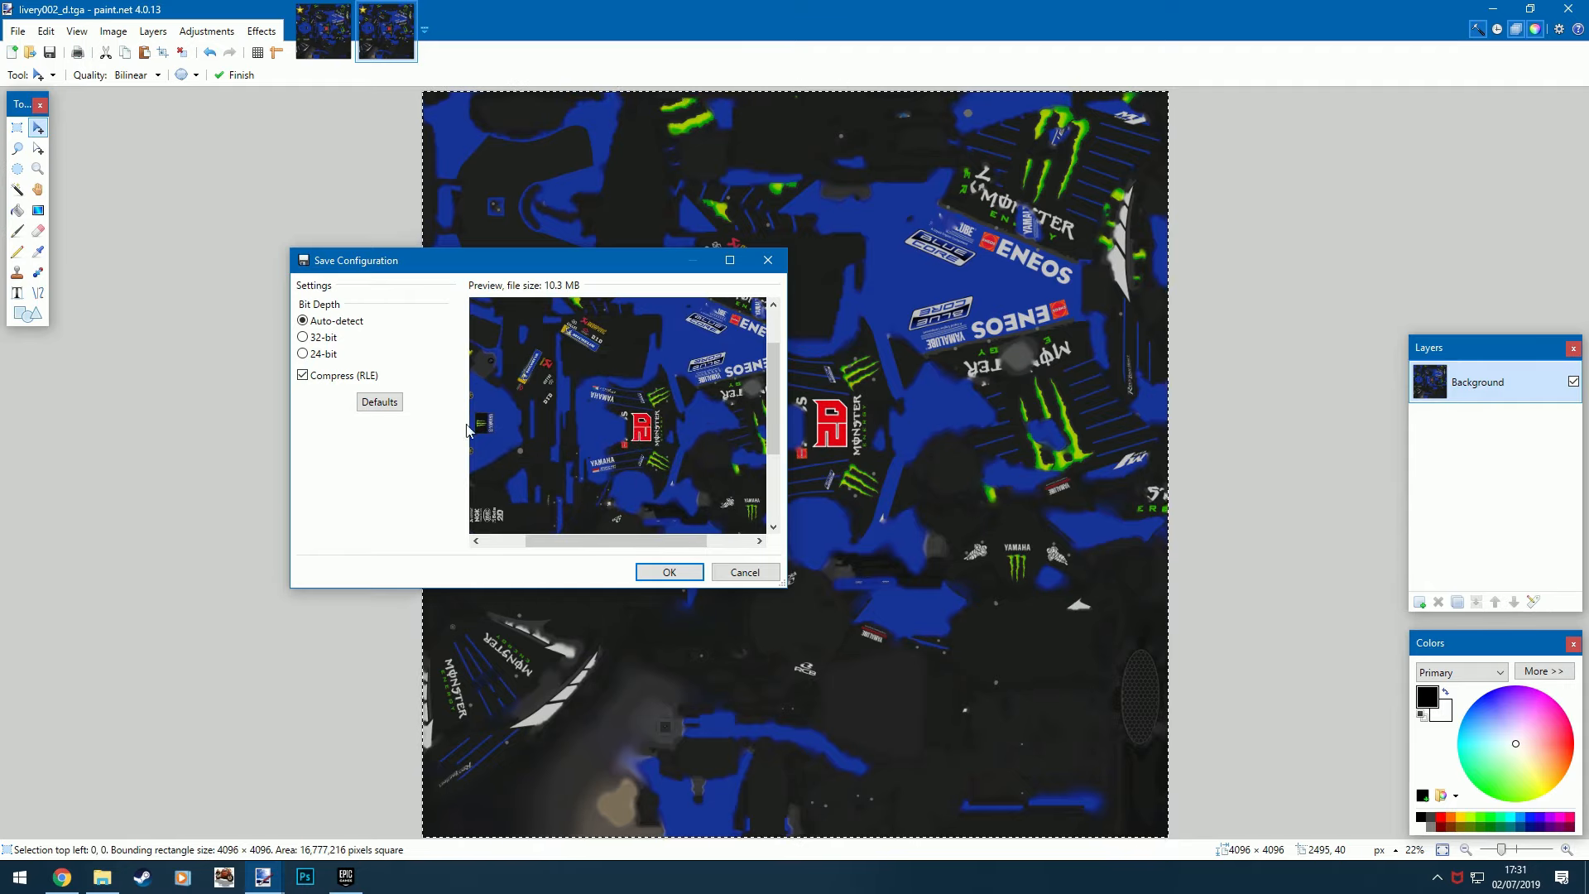
{"action": "left_click", "coordinate": [671, 572]}
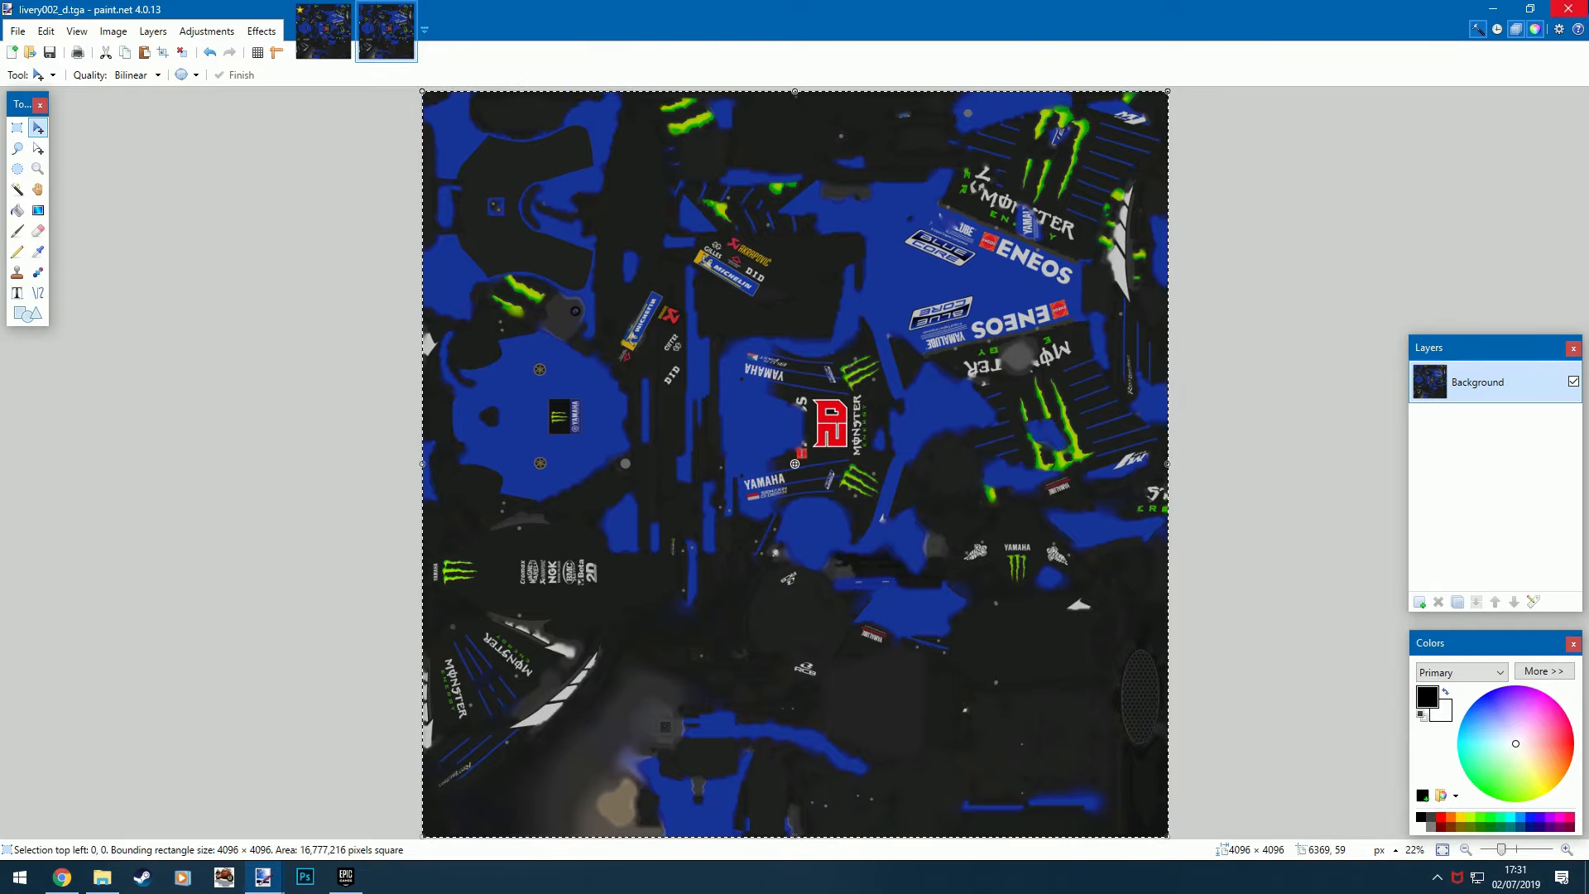
{"action": "left_click", "coordinate": [1567, 8]}
{"action": "left_click", "coordinate": [853, 497]}
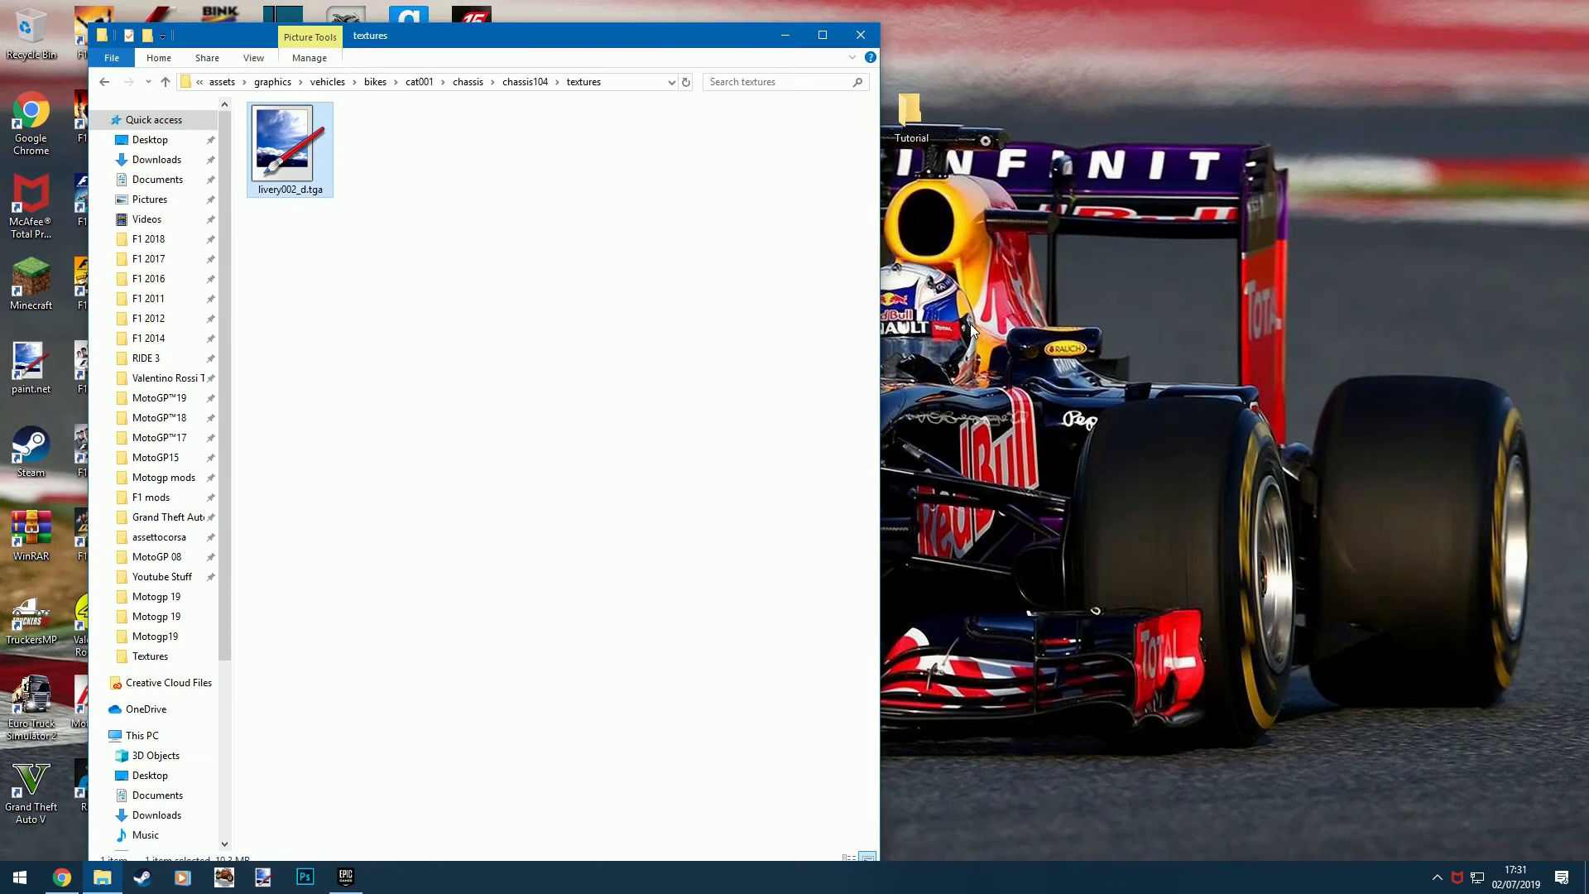
- Open the Tutorial folder from the desktop and arrange its window beside the textures folder window
{"action": "left_click_drag", "start_coordinate": [530, 31], "coordinate": [586, 193]}
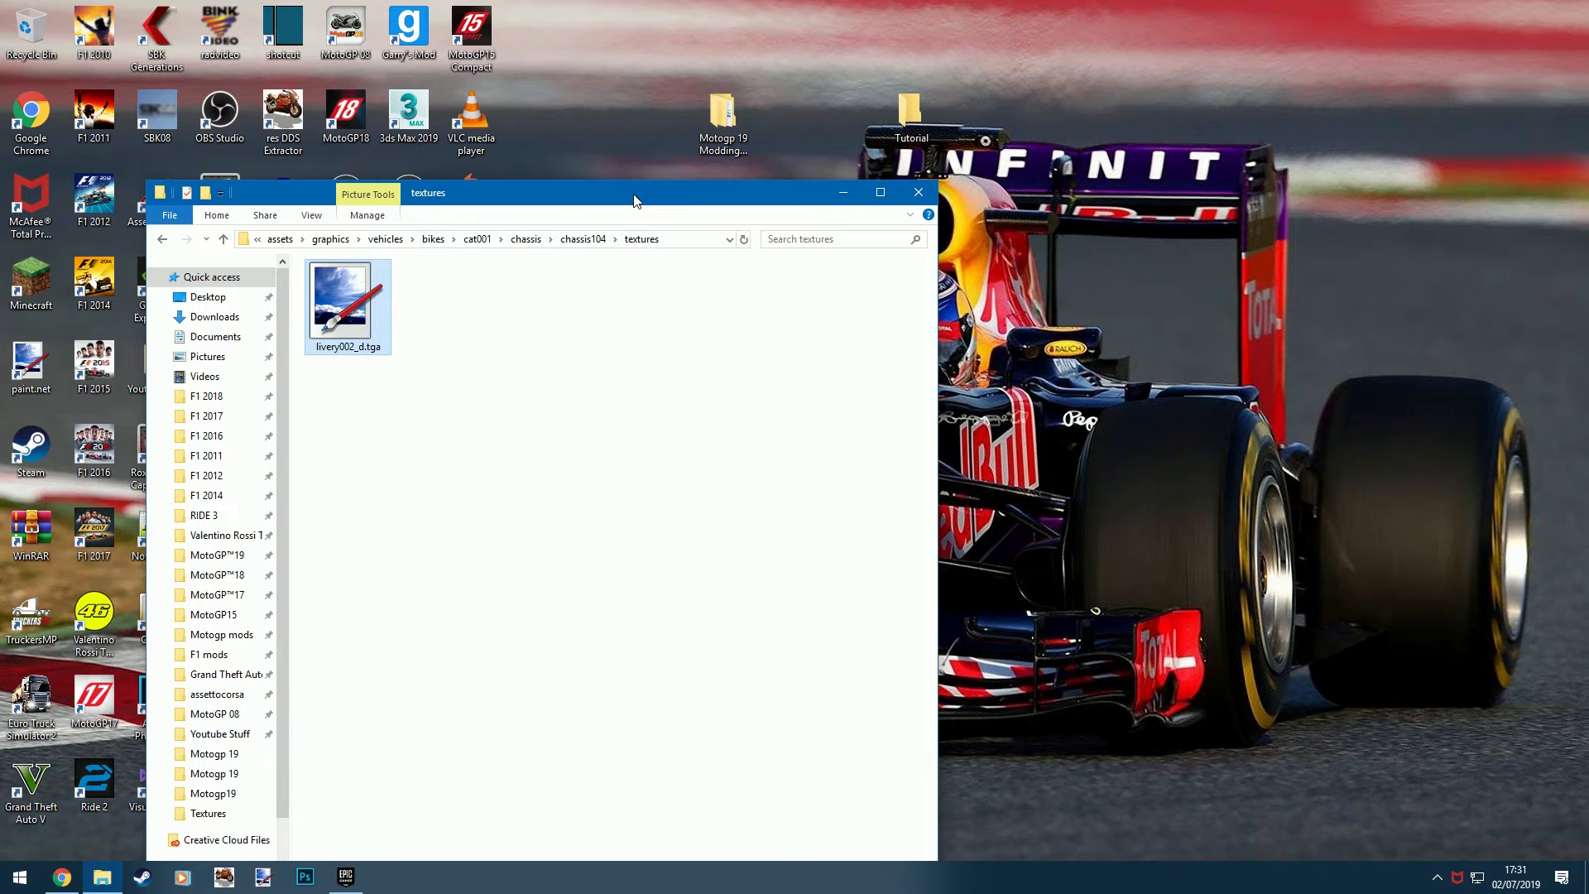
{"action": "left_click_drag", "start_coordinate": [636, 201], "coordinate": [494, 133]}
{"action": "double_click", "coordinate": [909, 109]}
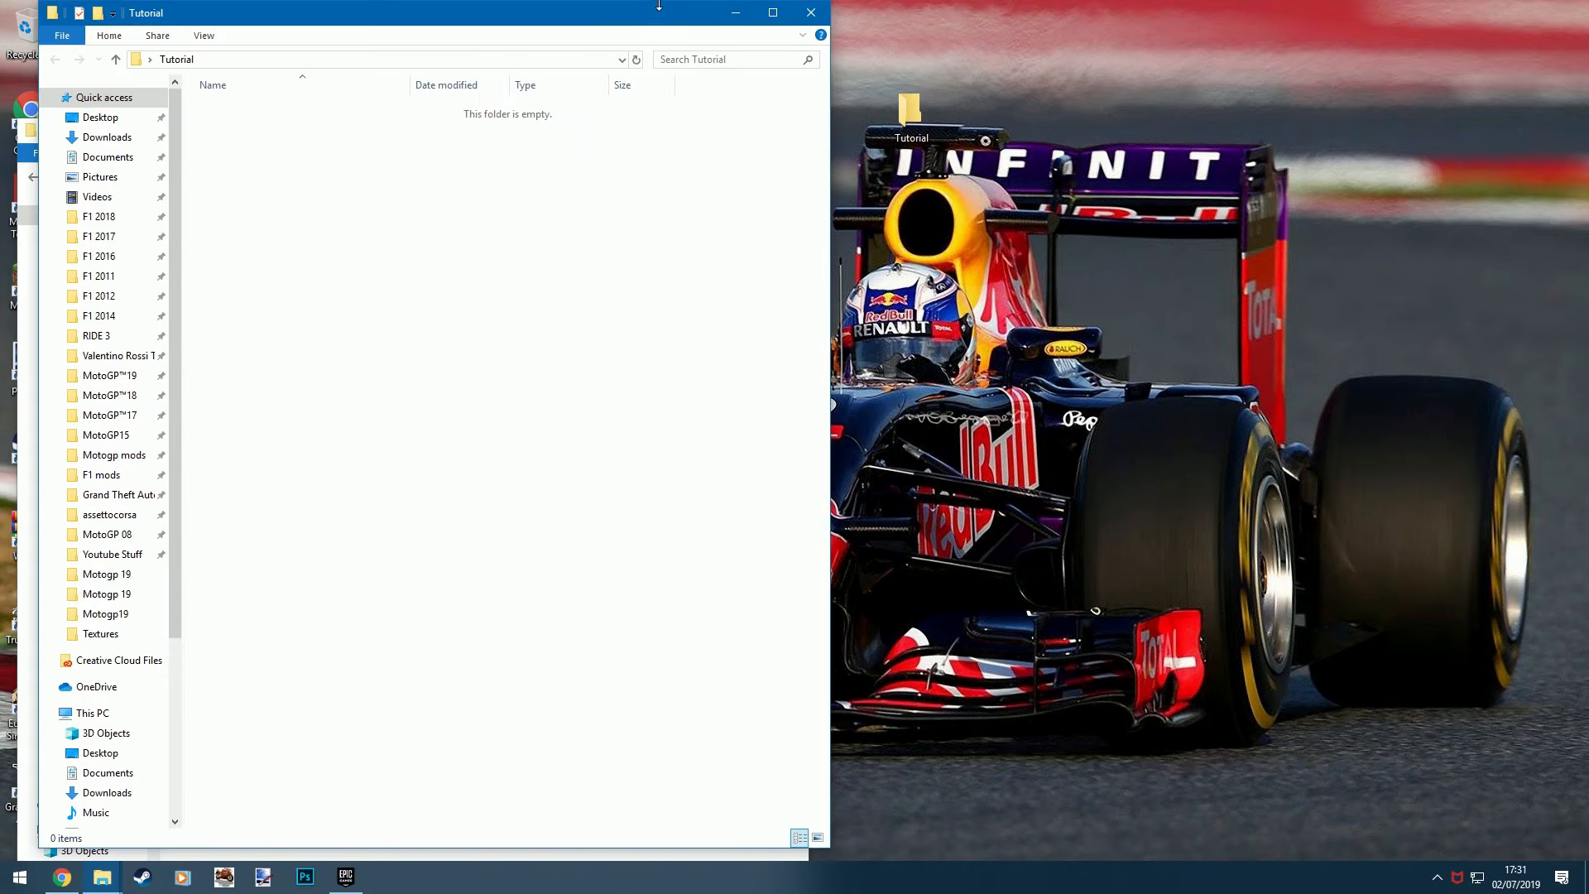
{"action": "left_click_drag", "start_coordinate": [659, 6], "coordinate": [1375, 63]}
{"action": "left_click", "coordinate": [567, 300]}
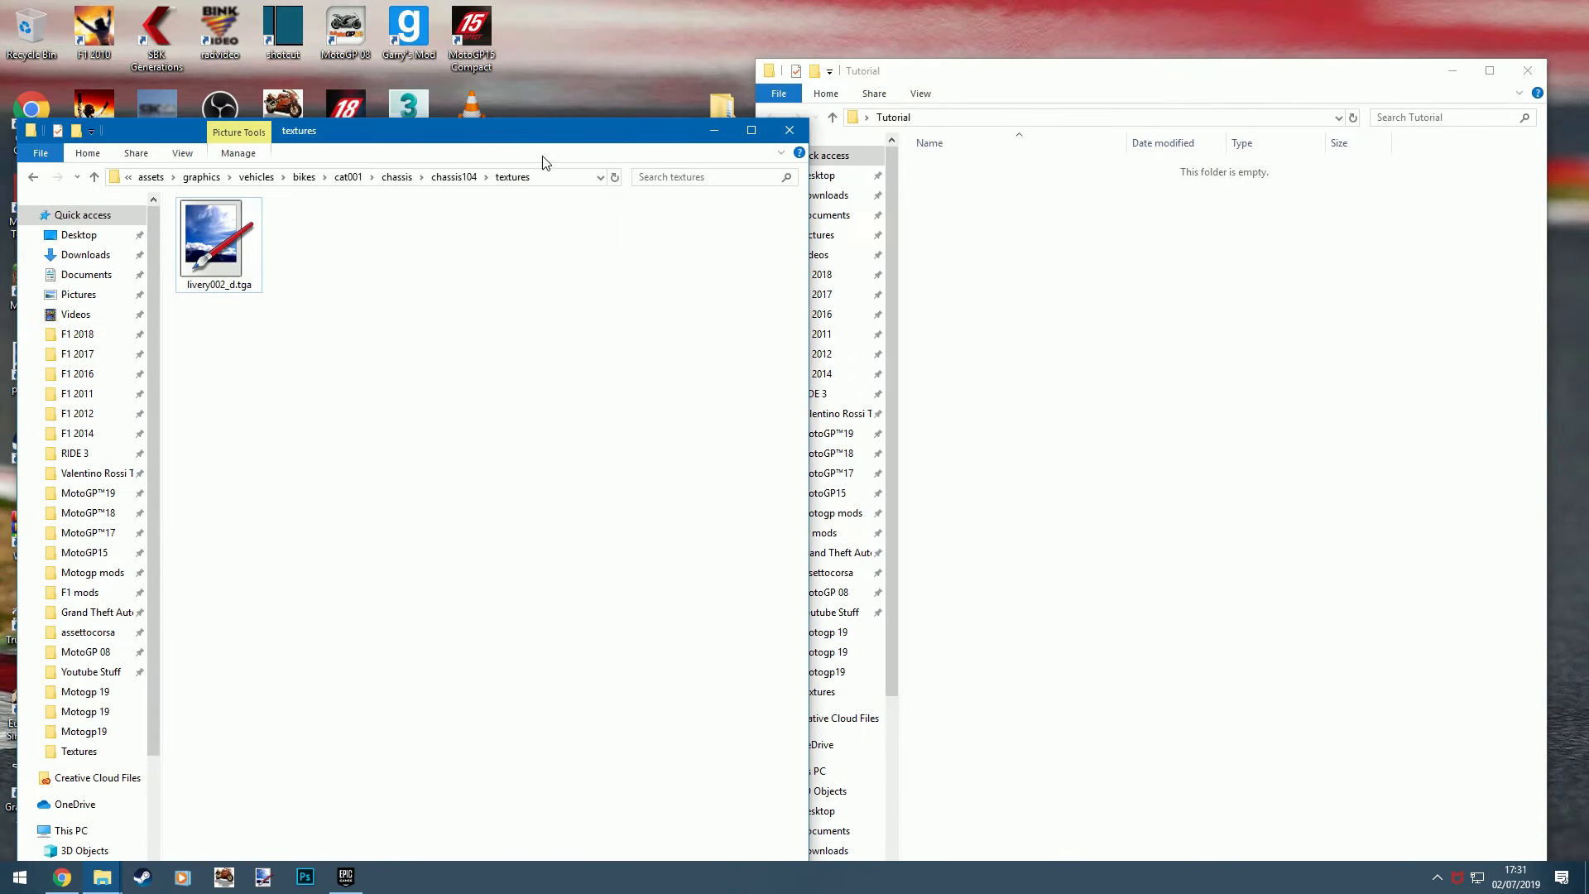
{"action": "left_click_drag", "start_coordinate": [545, 140], "coordinate": [563, 82]}
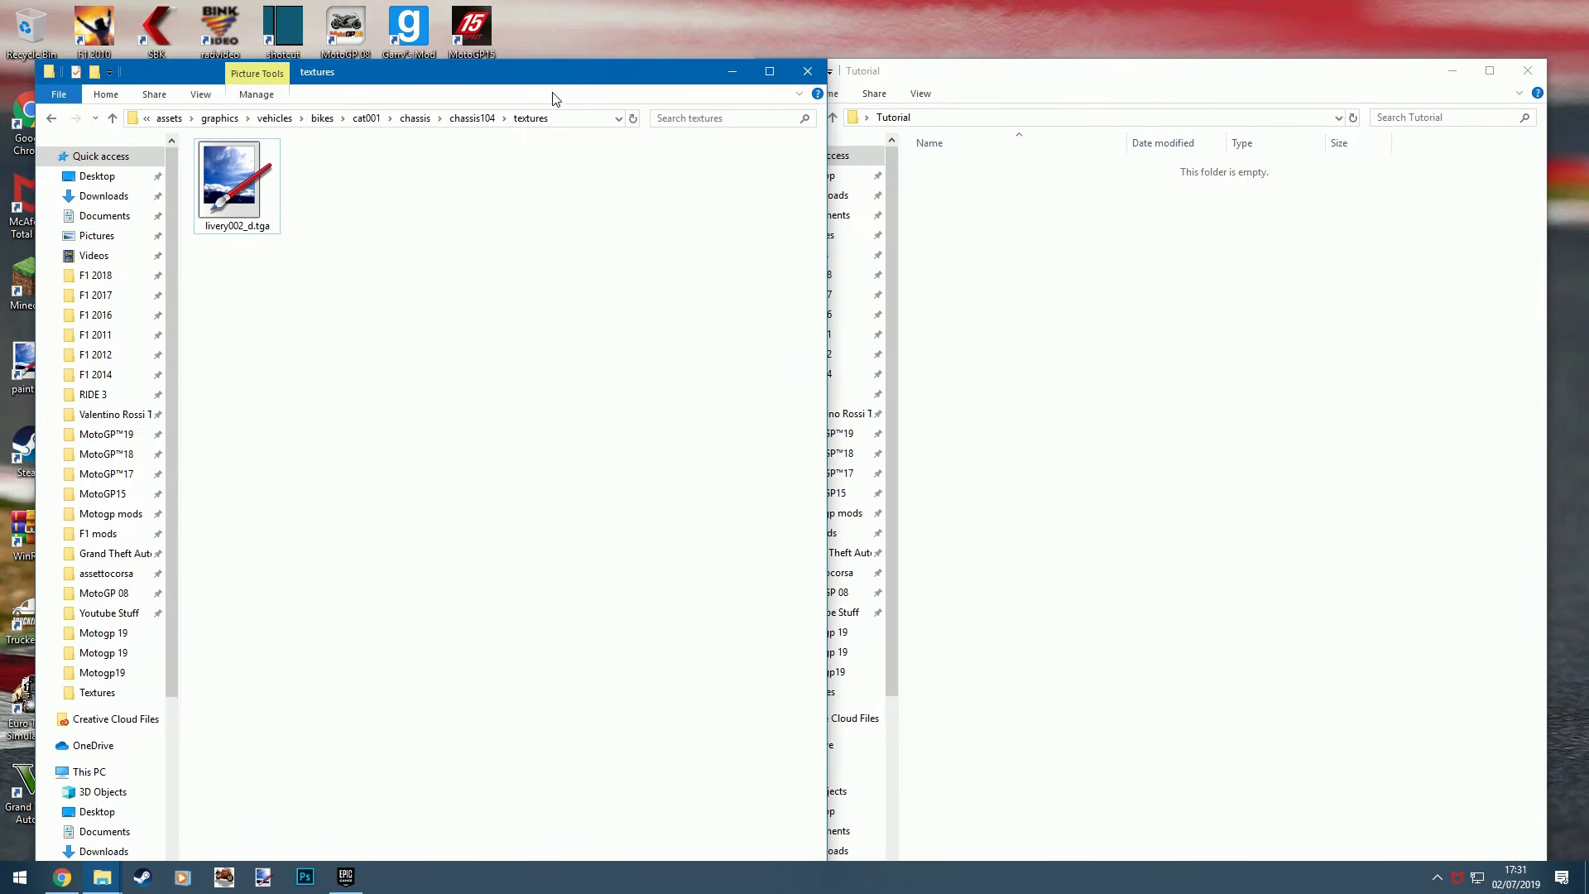
- Go from the textures folder back up to Motogp 19 Modding Tools and open the Import in game folder
{"action": "left_click", "coordinate": [169, 119]}
{"action": "left_click", "coordinate": [368, 119]}
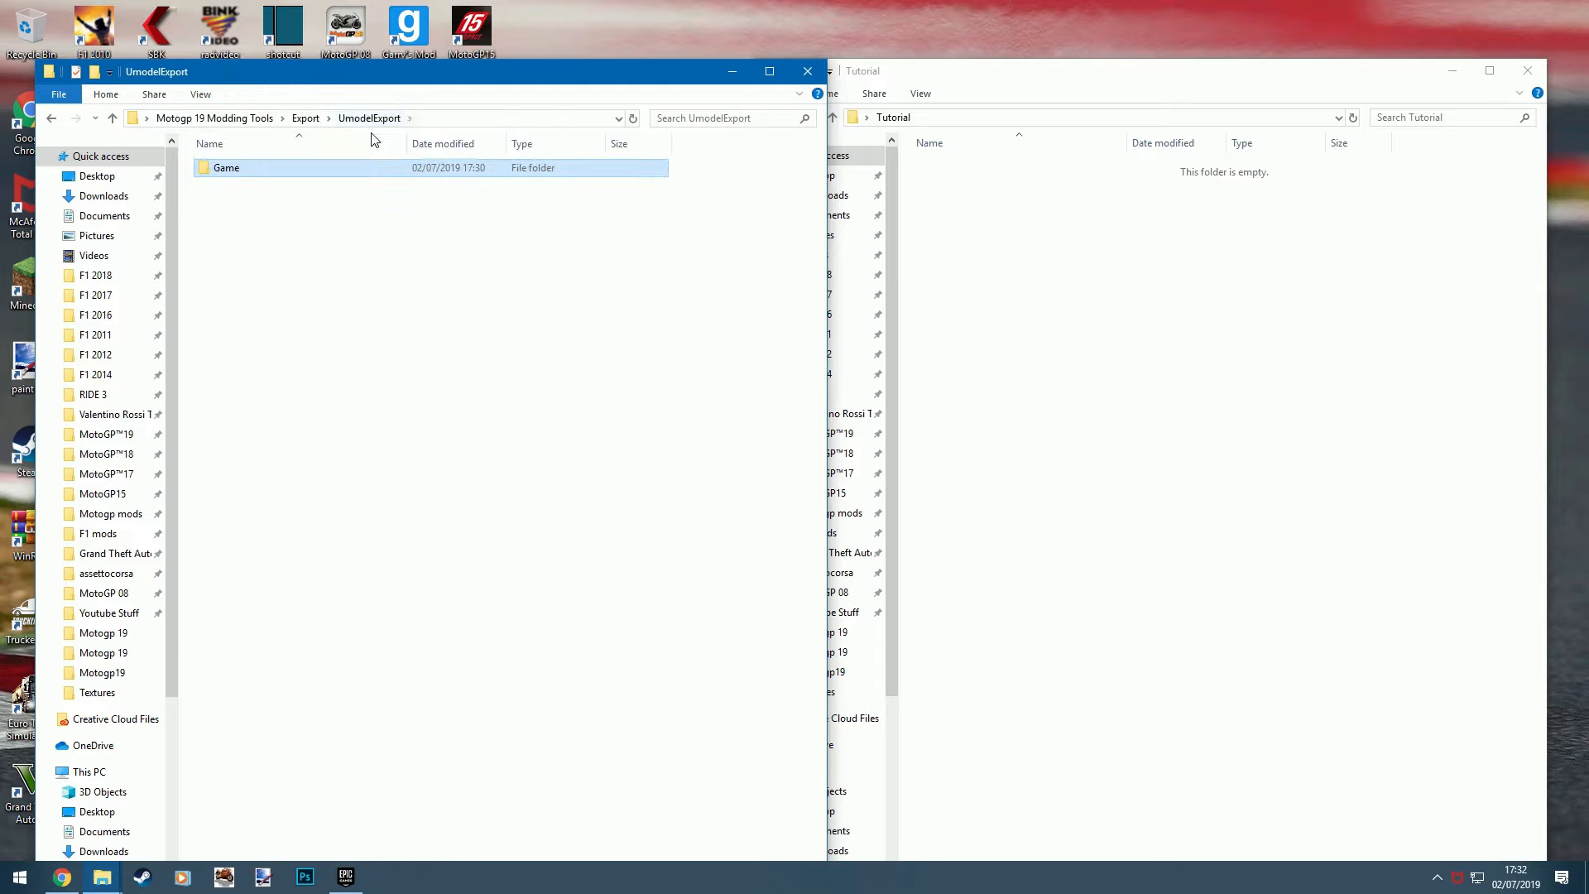
{"action": "left_click", "coordinate": [307, 118]}
{"action": "left_click", "coordinate": [260, 118]}
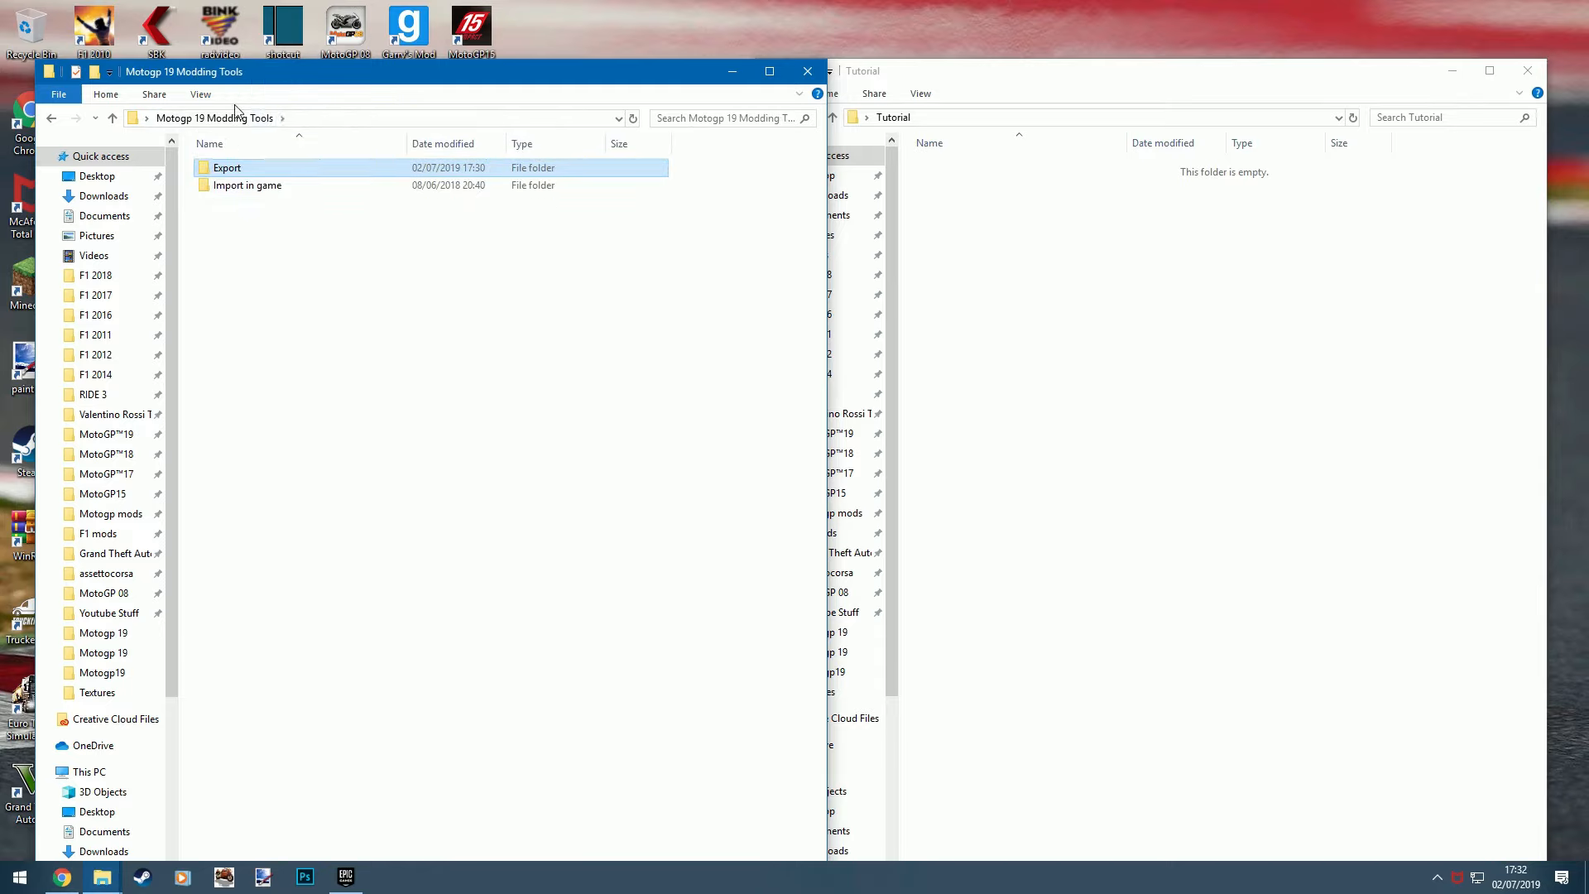
{"action": "double_click", "coordinate": [260, 188]}
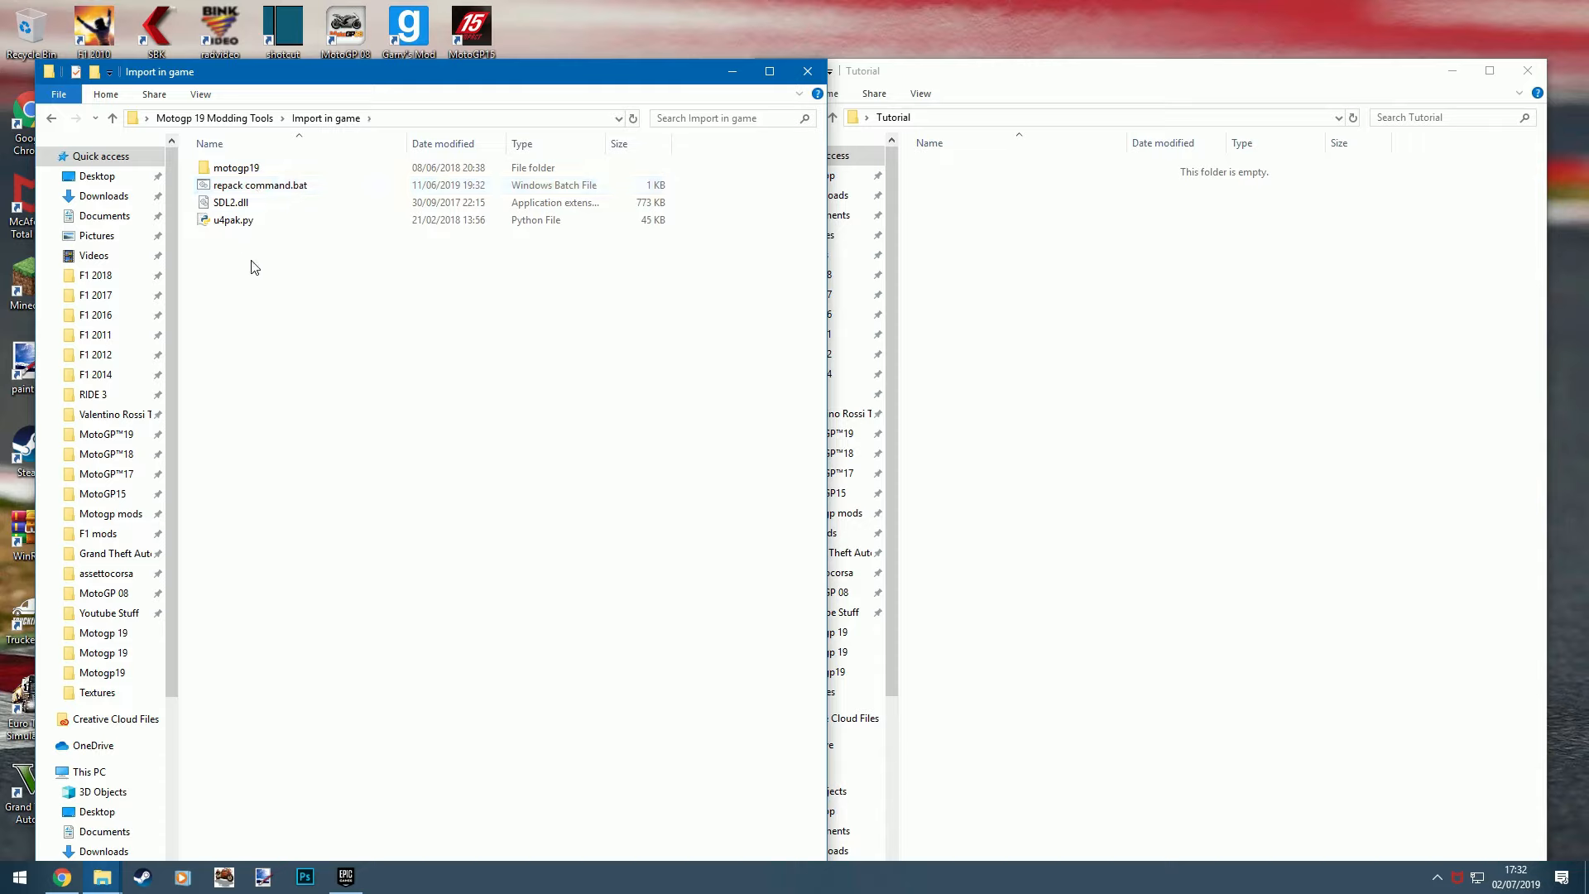
- Copy motogp19, repack command.bat, SDL2.dll and u4pak.py from Import in game into the Tutorial folder
{"action": "left_click_drag", "start_coordinate": [251, 262], "coordinate": [346, 161]}
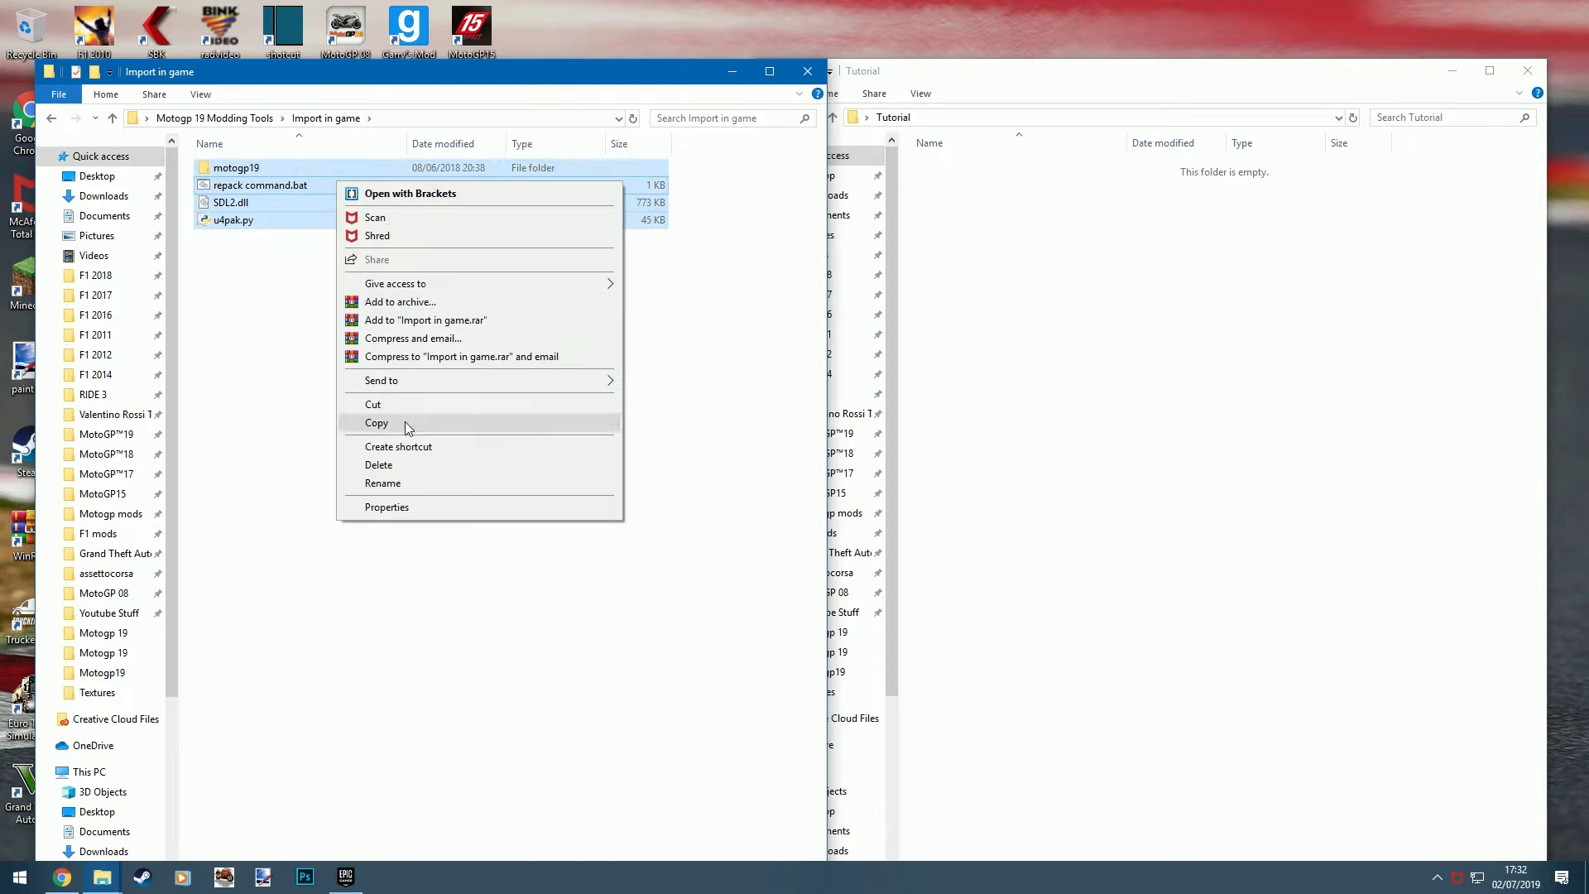
{"action": "left_click", "coordinate": [376, 422]}
{"action": "right_click", "coordinate": [1004, 339]}
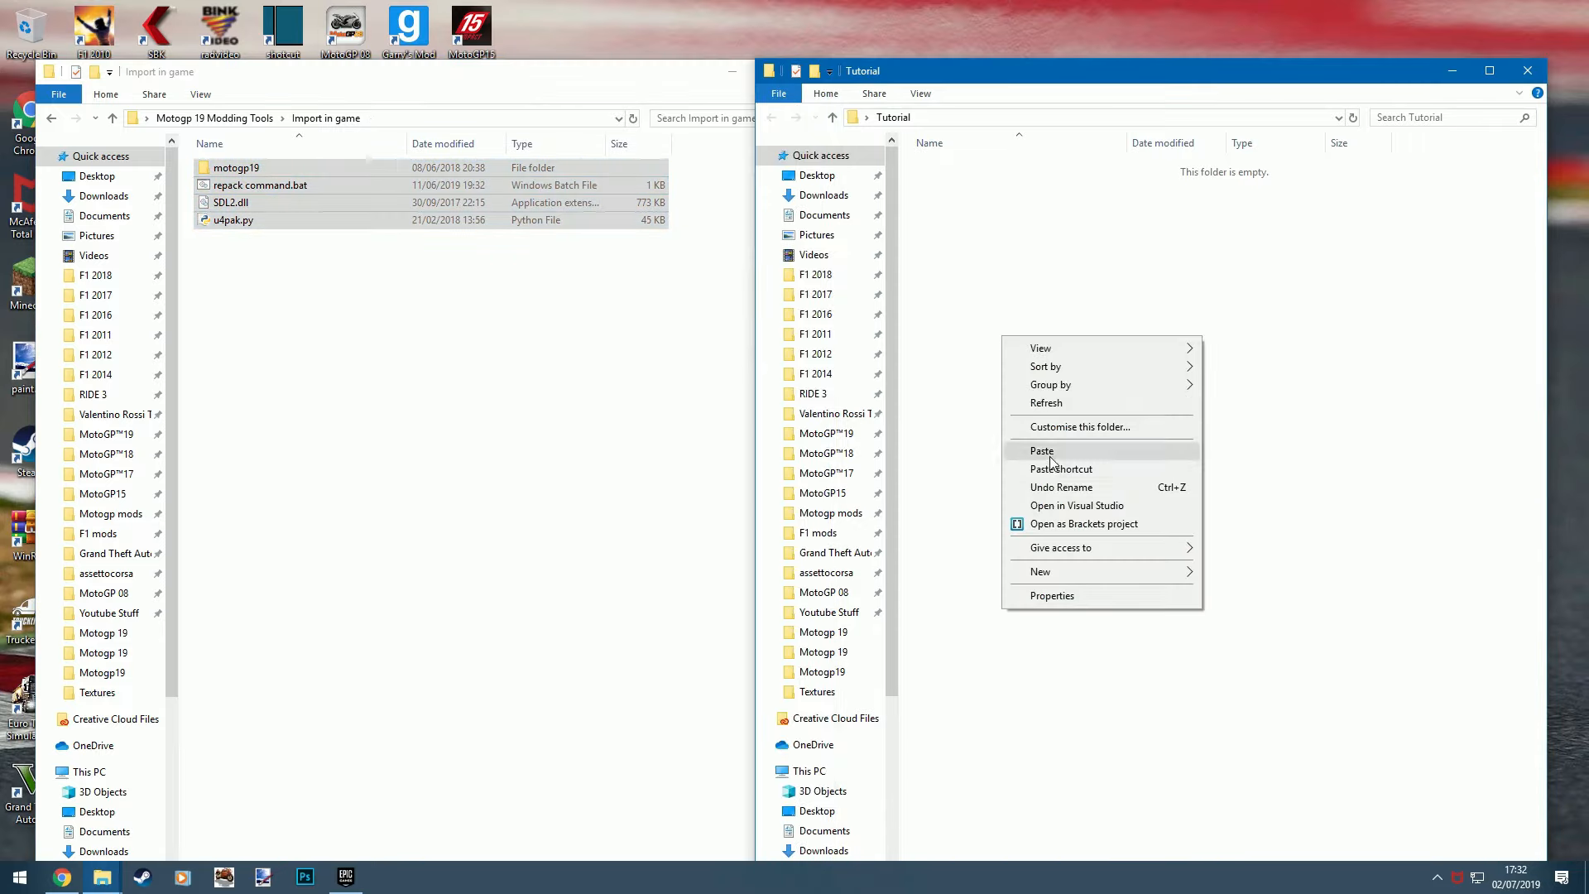
{"action": "left_click", "coordinate": [1043, 451]}
{"action": "left_click", "coordinate": [282, 185]}
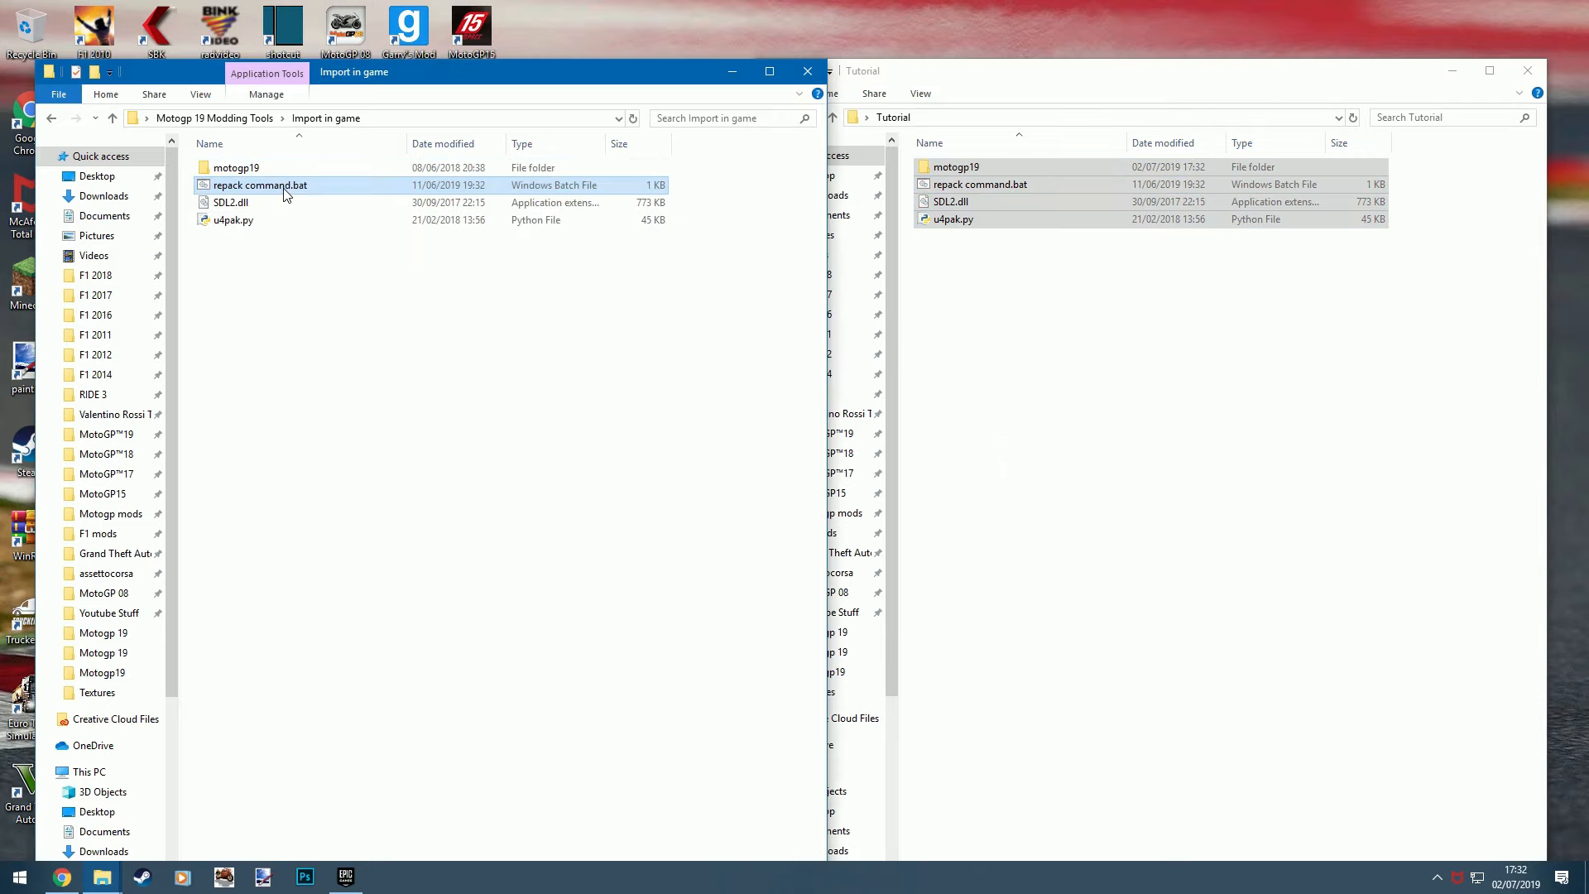
{"action": "left_click", "coordinate": [291, 203]}
{"action": "left_click", "coordinate": [286, 221]}
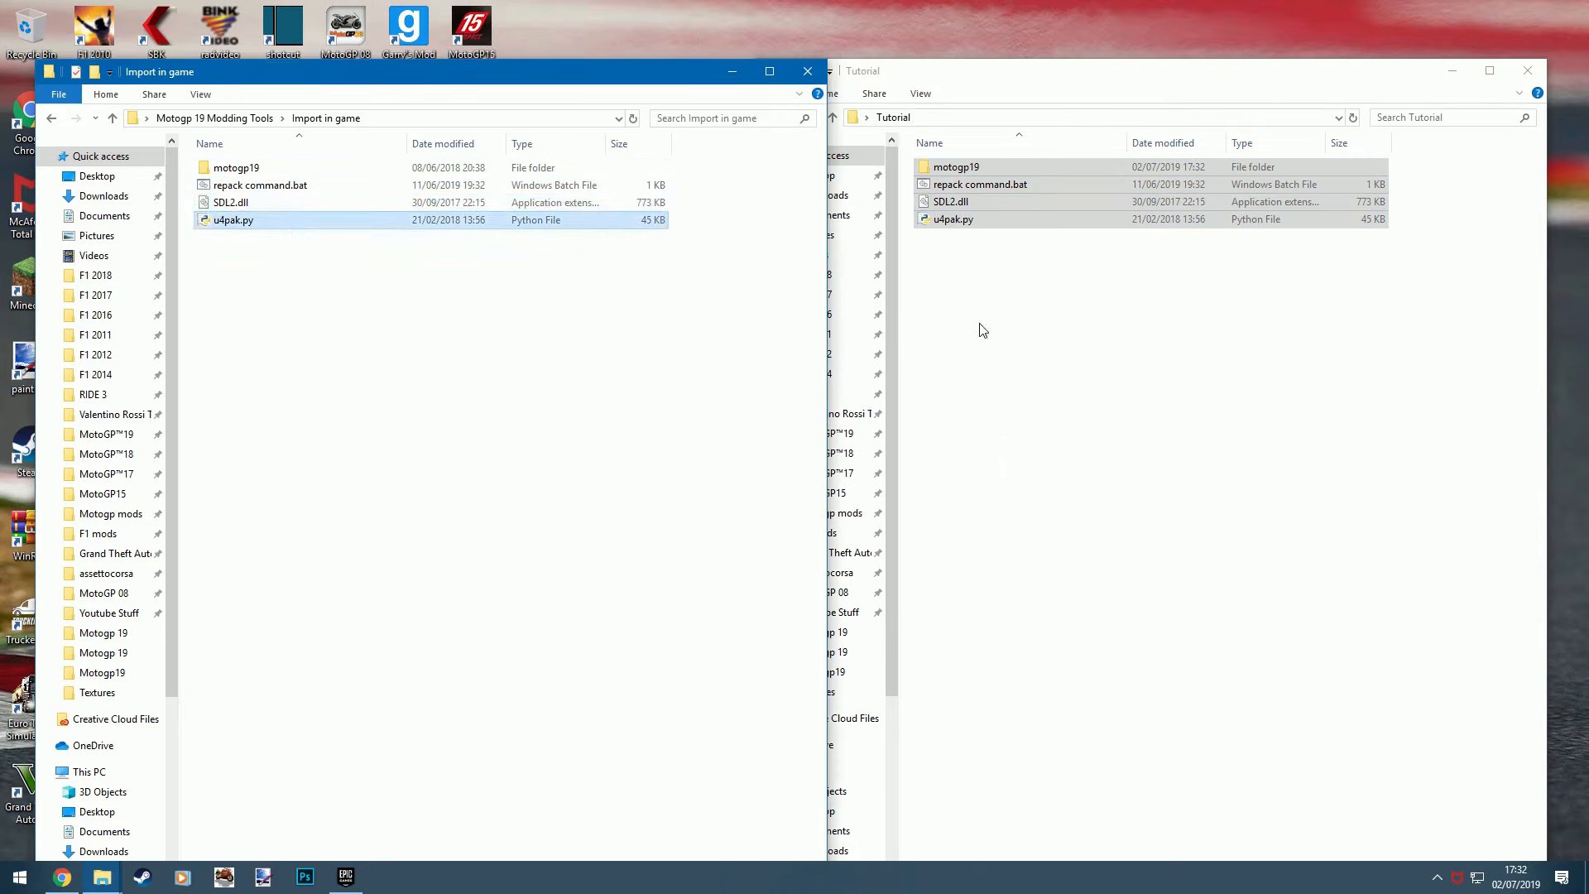
{"action": "left_click", "coordinate": [1174, 291]}
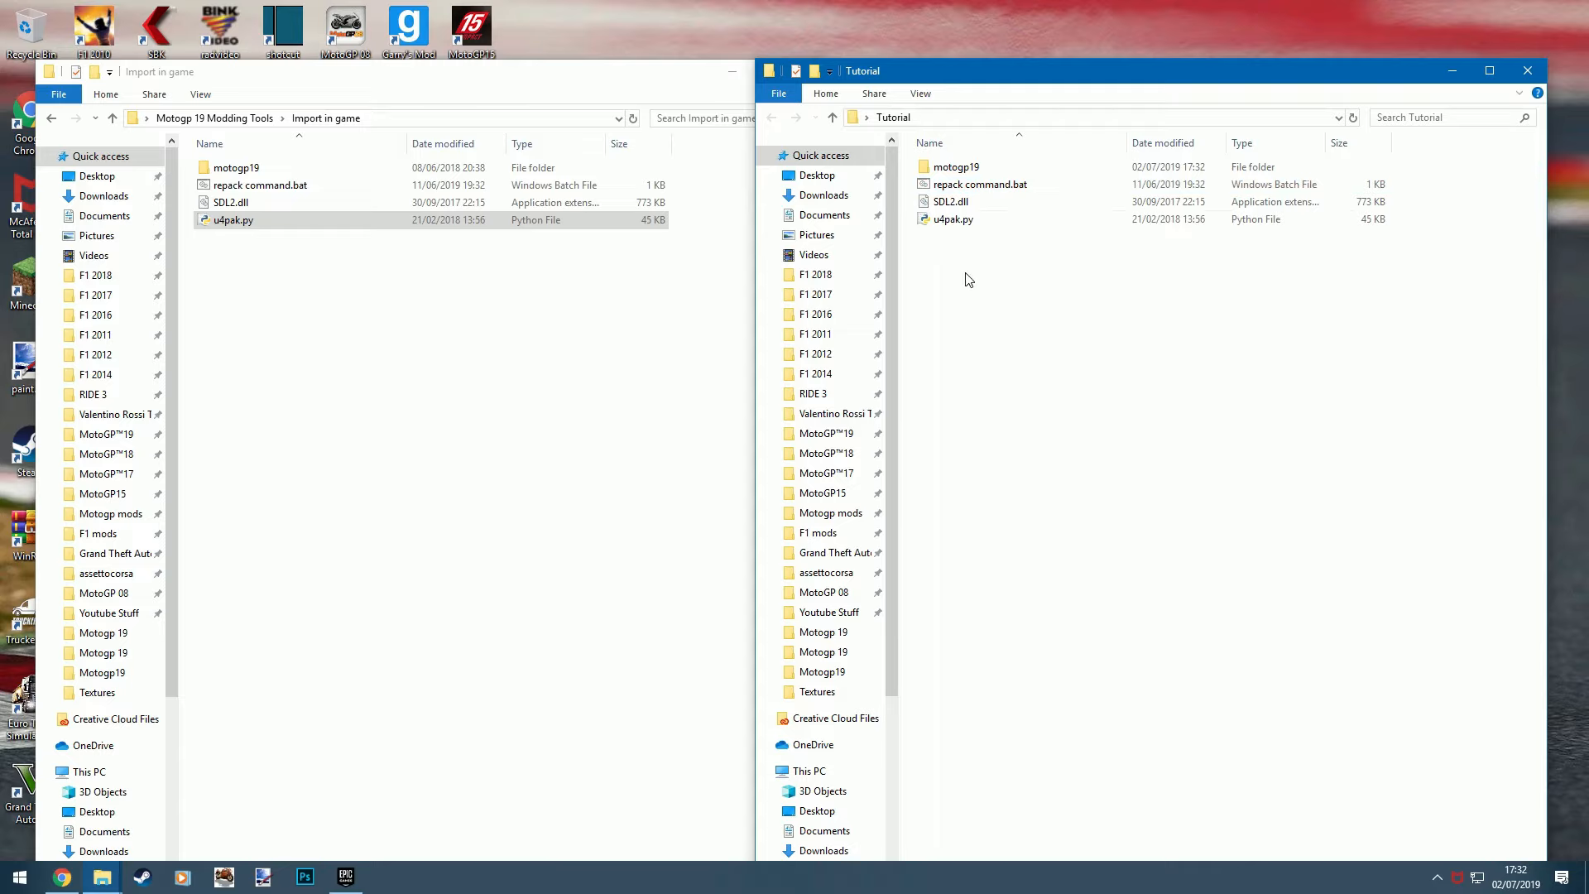
- Create a new folder named UnrealProject inside the Tutorial folder
{"action": "right_click", "coordinate": [1042, 253]}
{"action": "mouse_move", "coordinate": [1150, 492]}
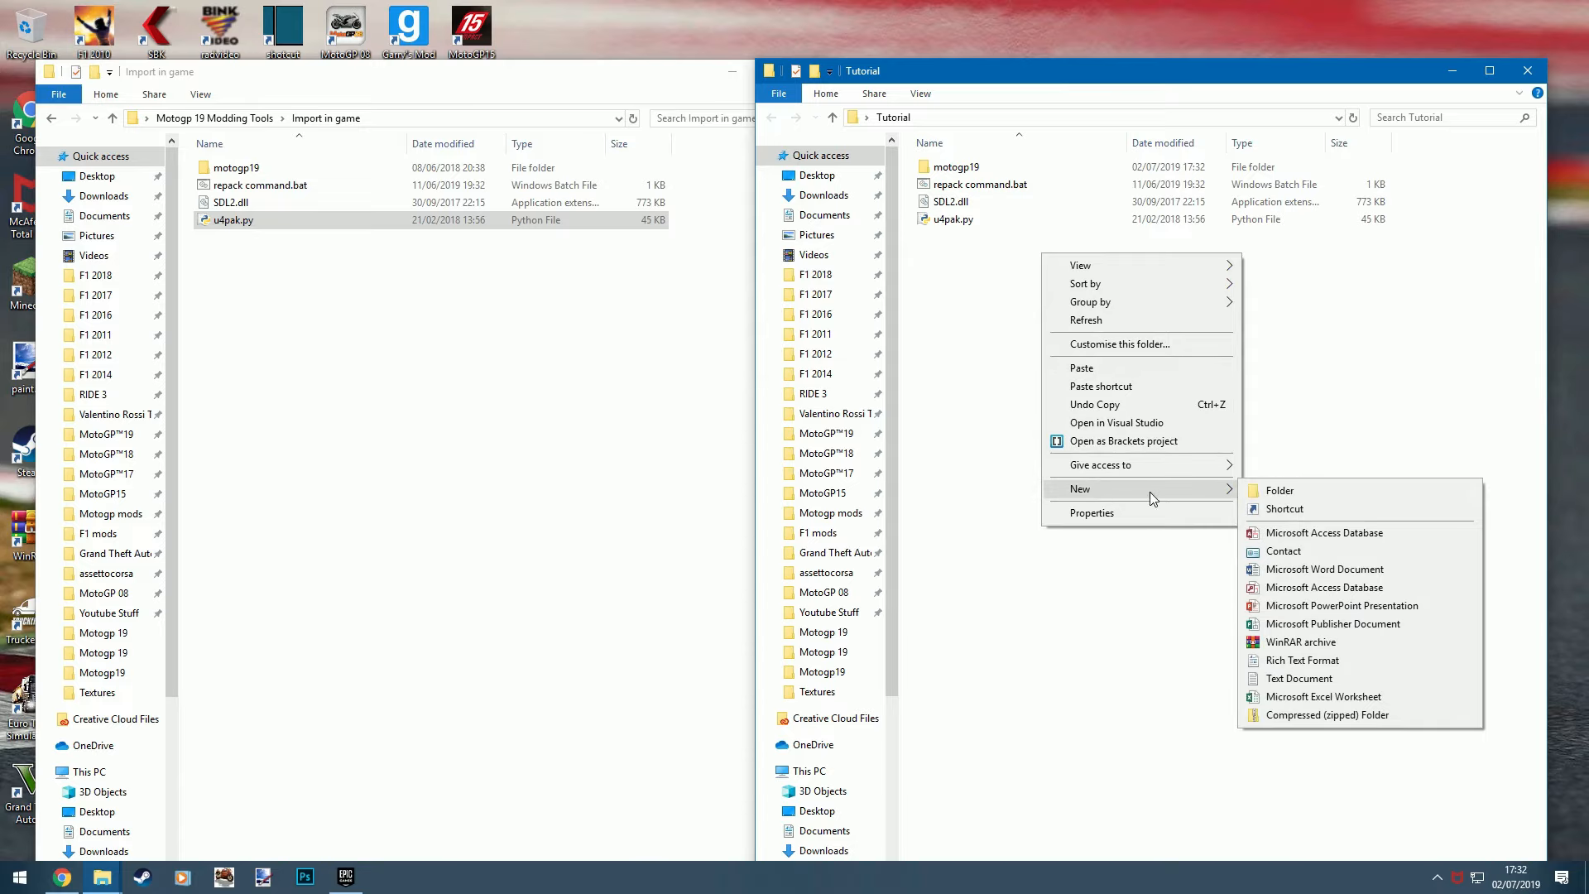
{"action": "left_click", "coordinate": [1258, 492]}
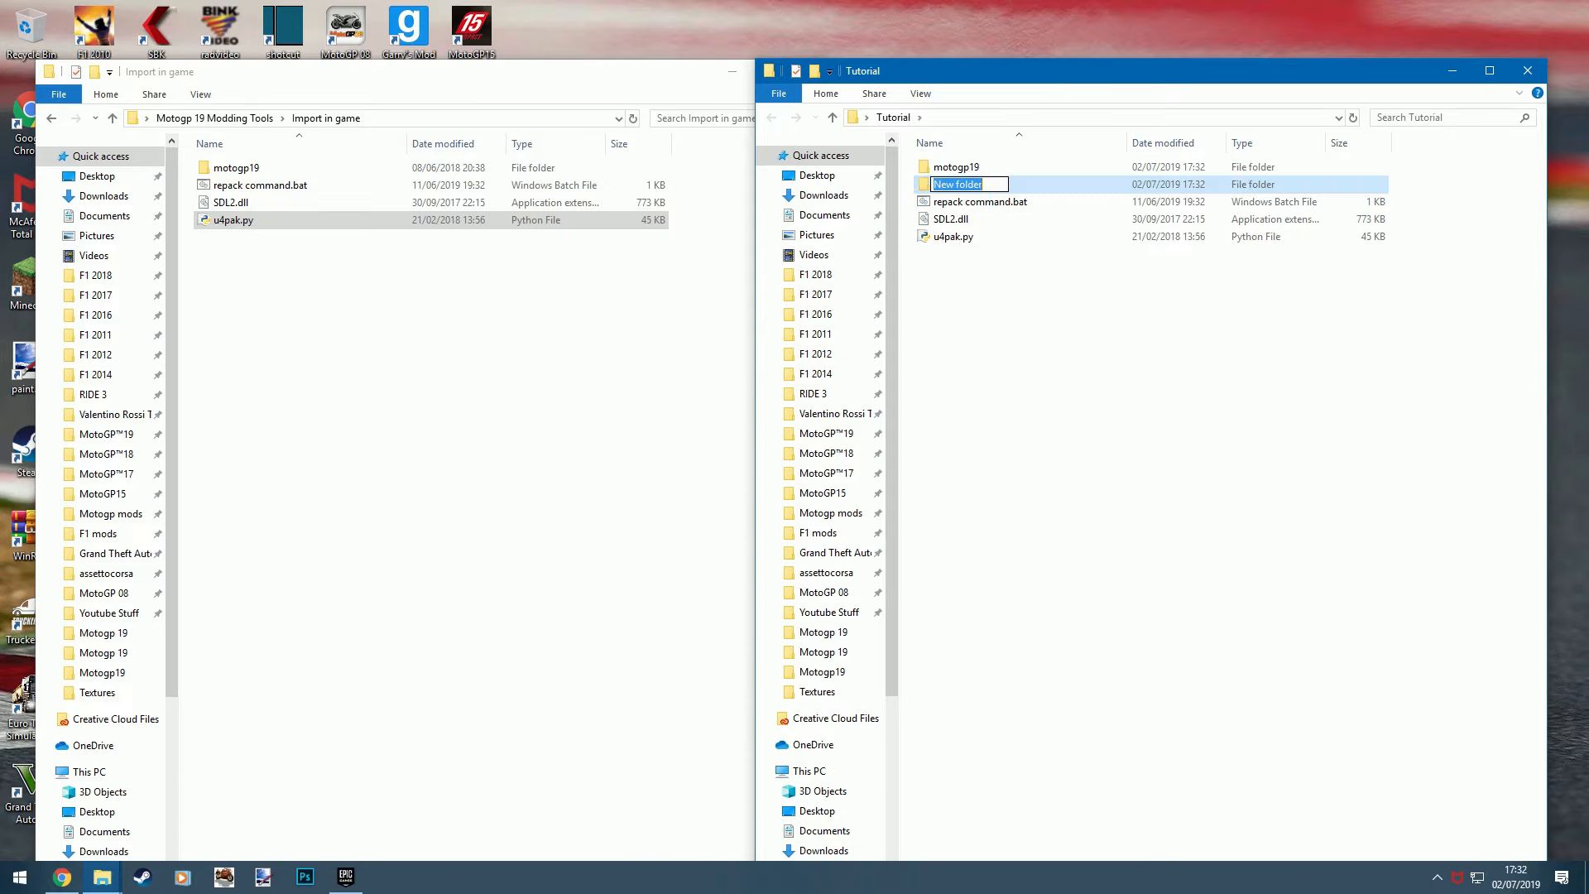
{"action": "type", "text": "UnrealProject"}
{"action": "key", "text": "Return"}
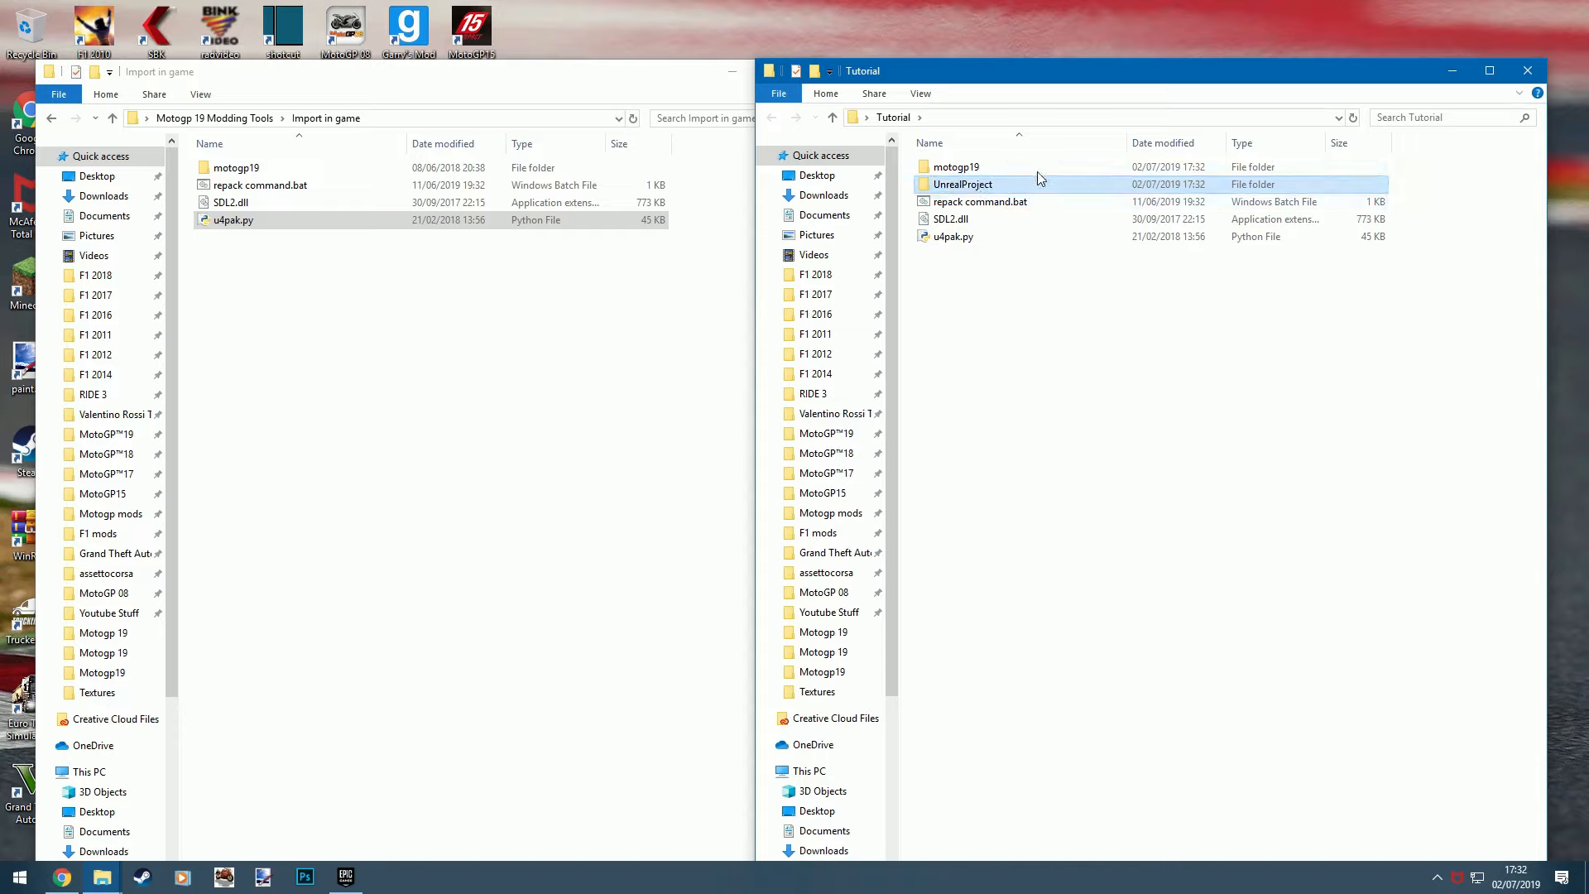
- Minimize the Import in game window and launch Unreal Engine 4.21 from the desktop
{"action": "left_click", "coordinate": [608, 92]}
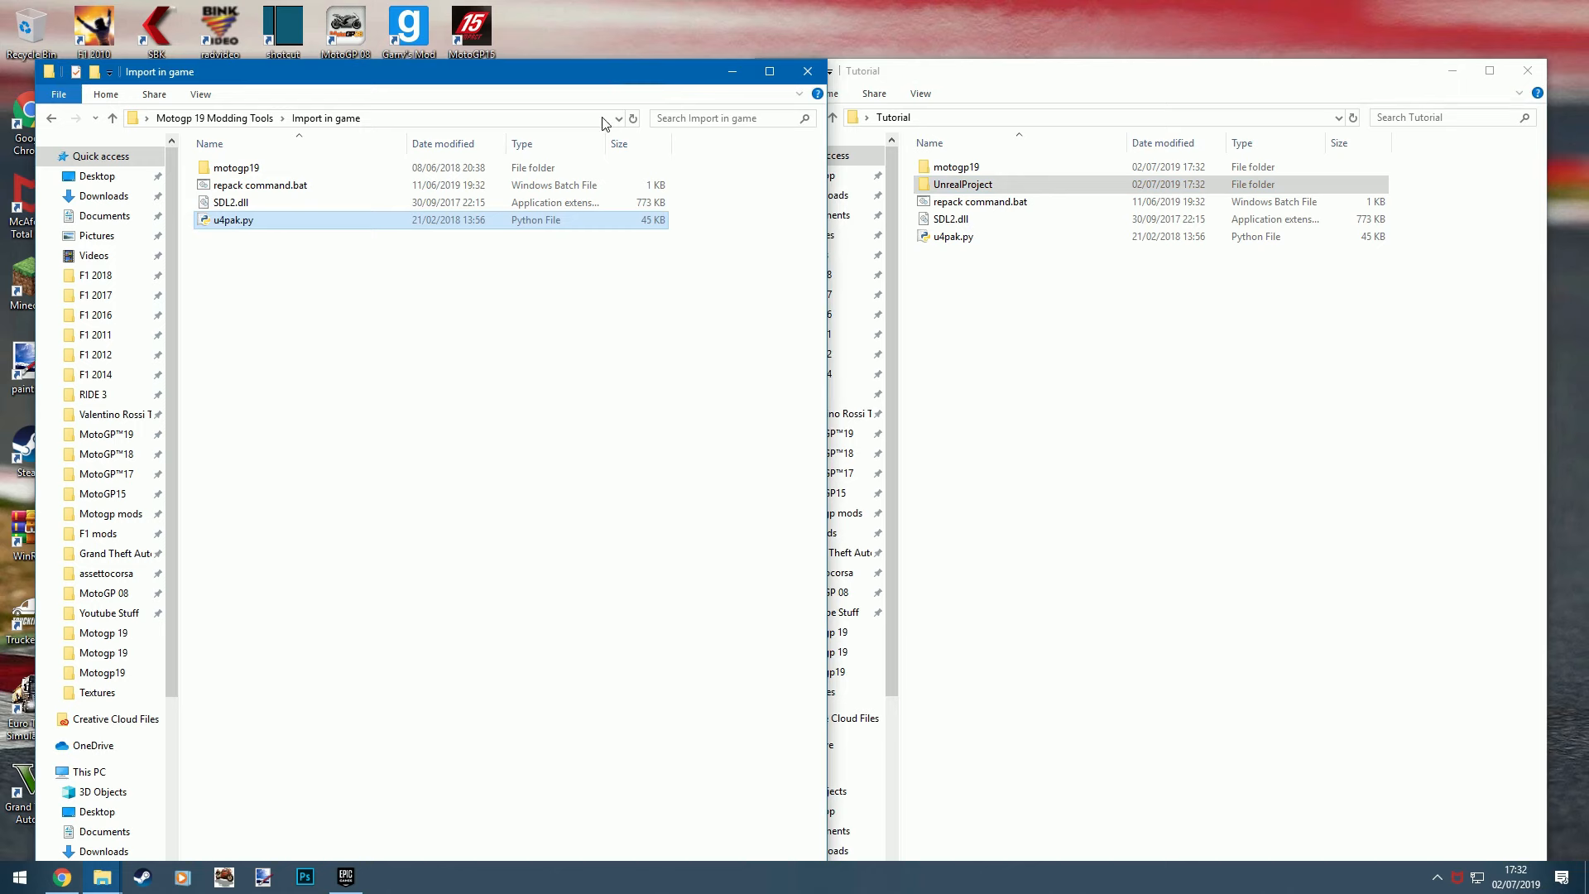
{"action": "left_click", "coordinate": [732, 71]}
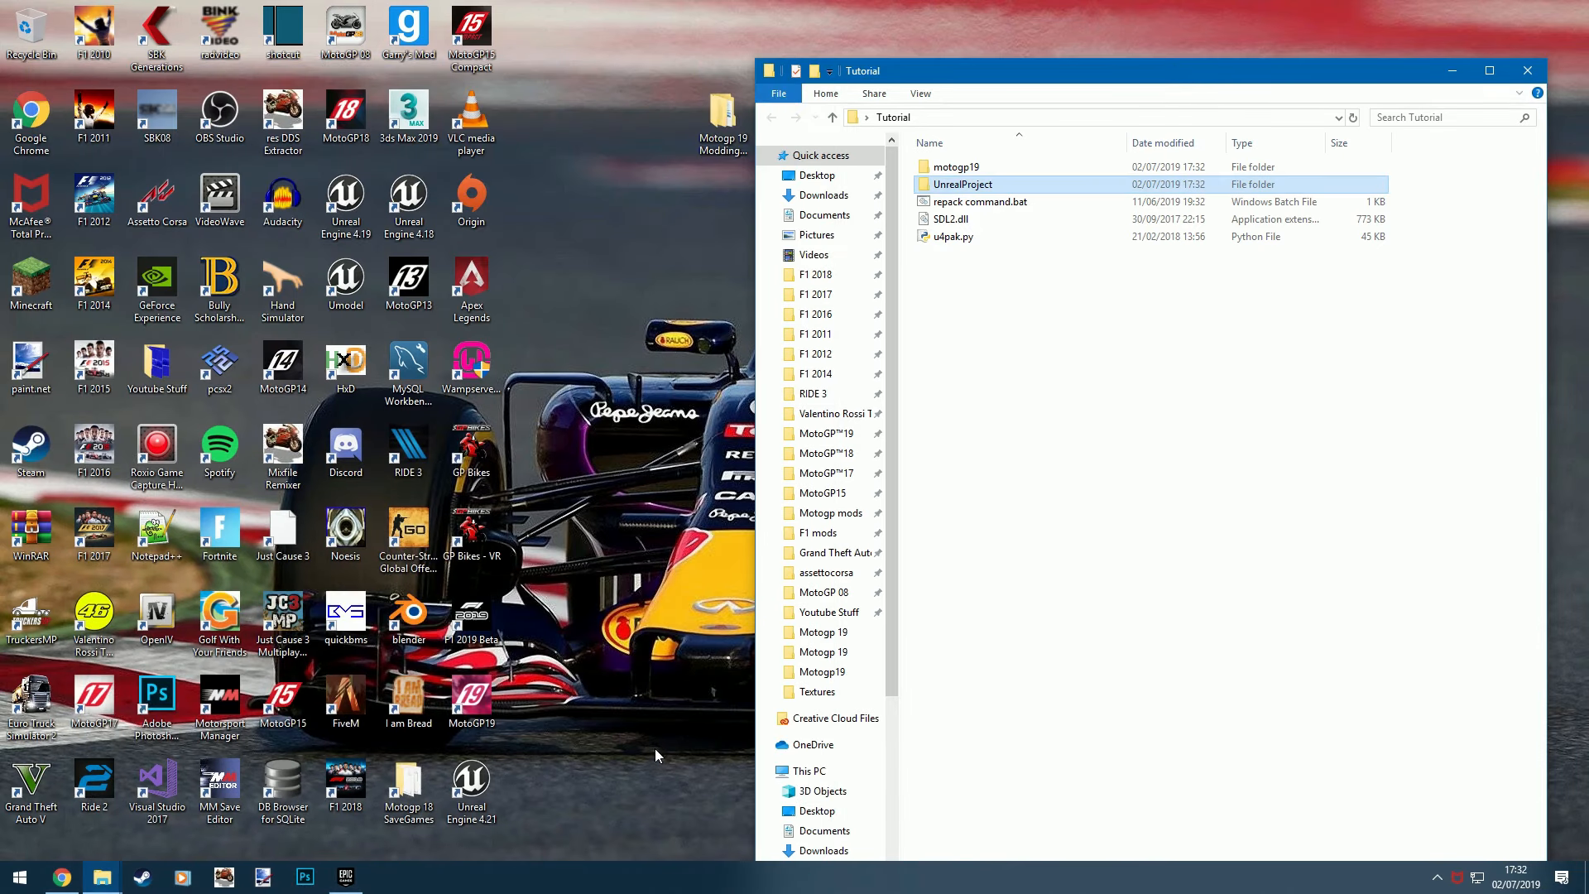
{"action": "double_click", "coordinate": [475, 790]}
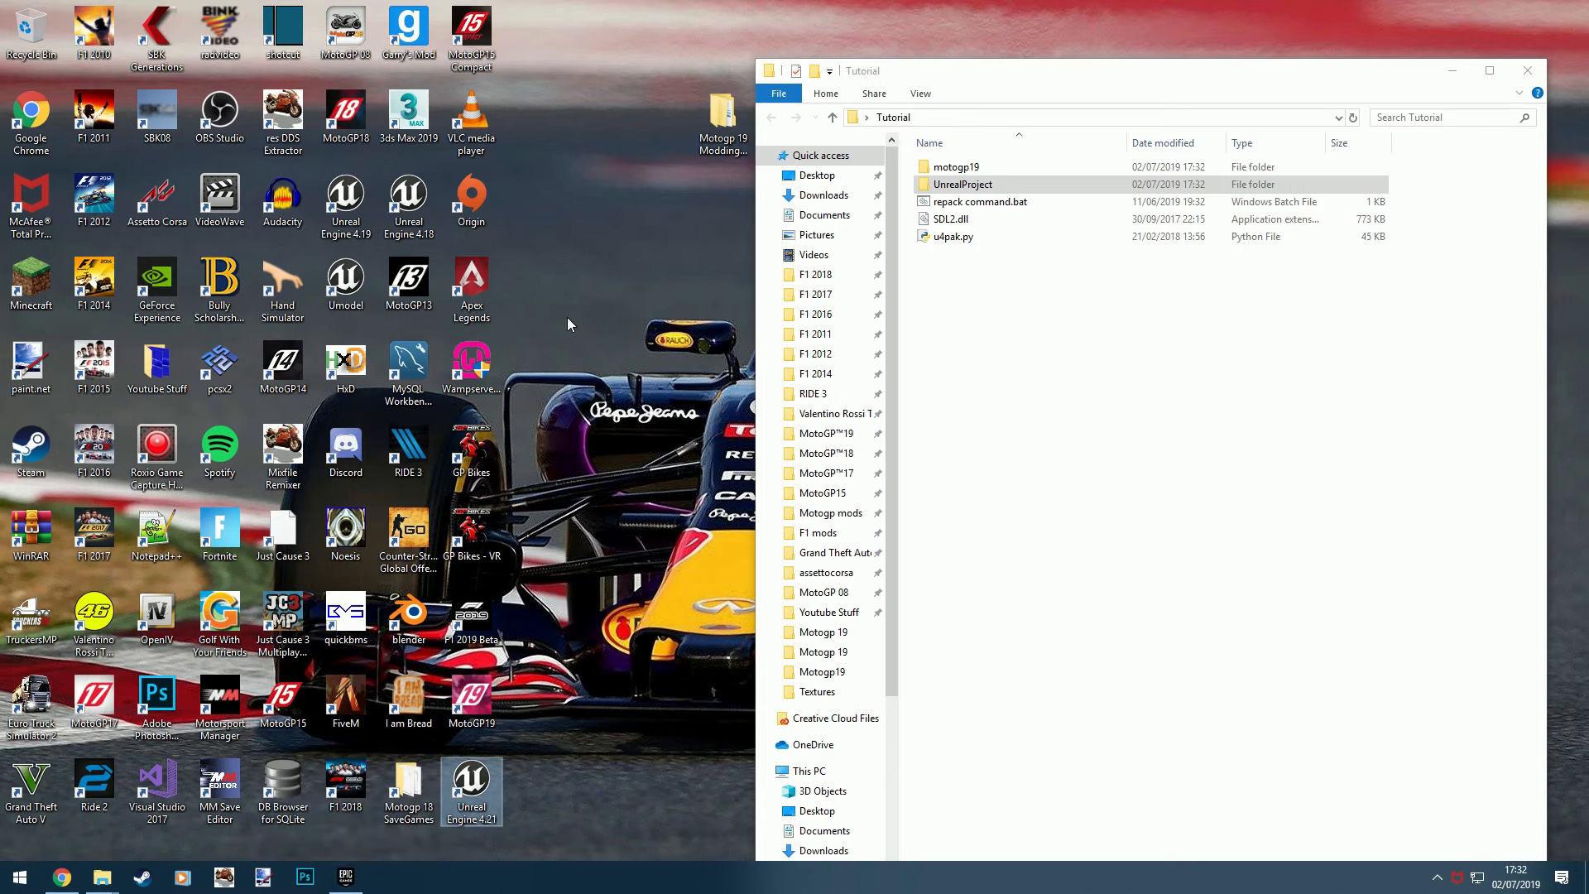
{"action": "left_click", "coordinate": [1008, 191]}
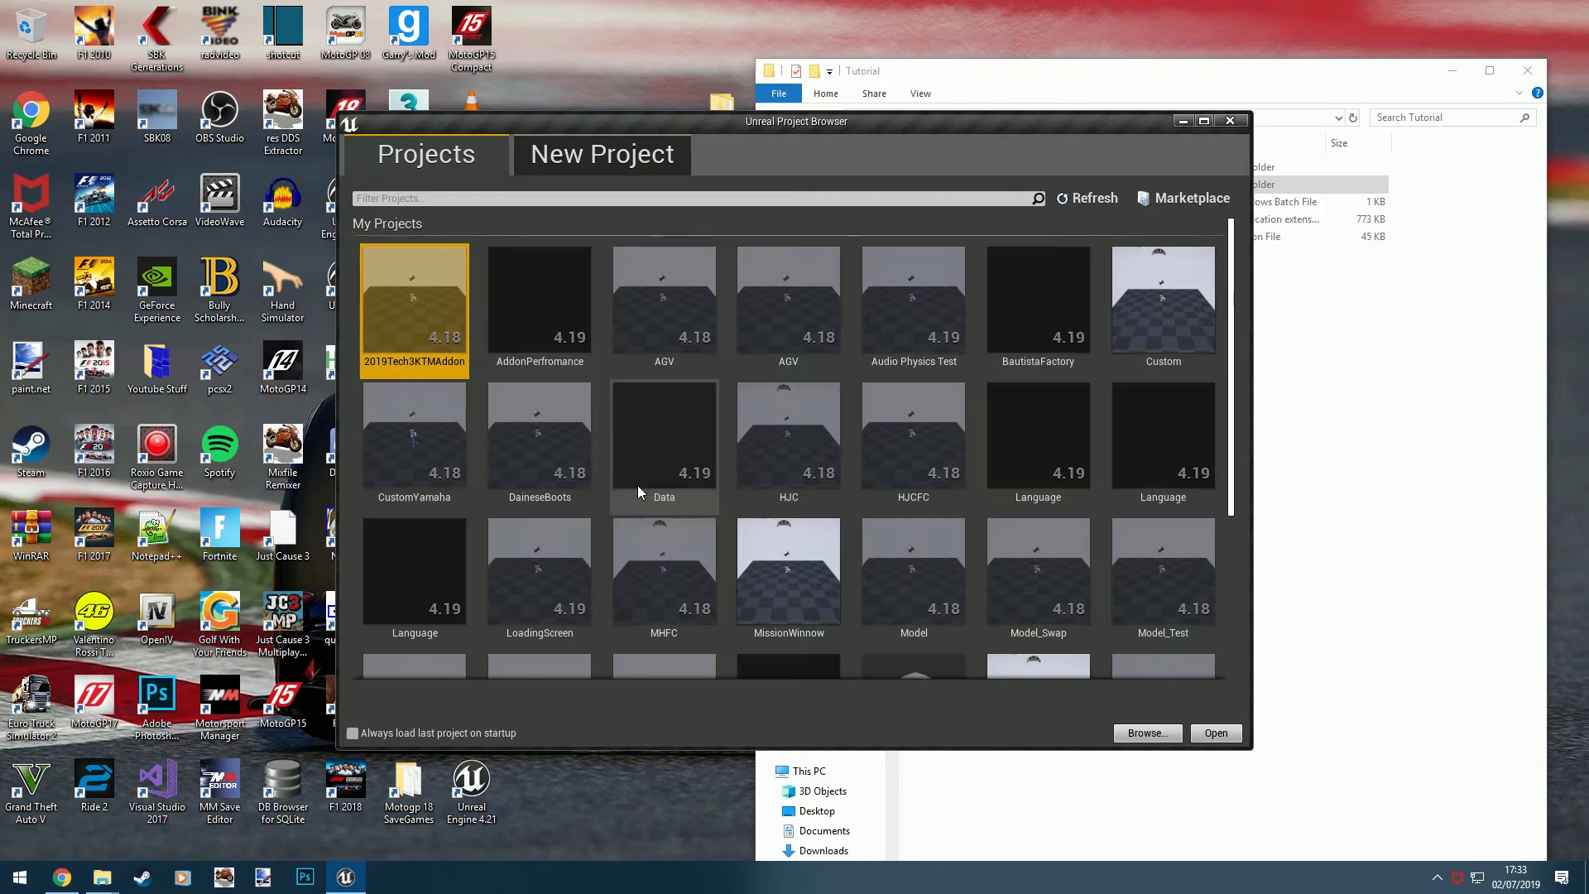
- Maximize the Unreal Project Browser and start a new Blank project with No Starter Content
{"action": "double_click", "coordinate": [801, 124]}
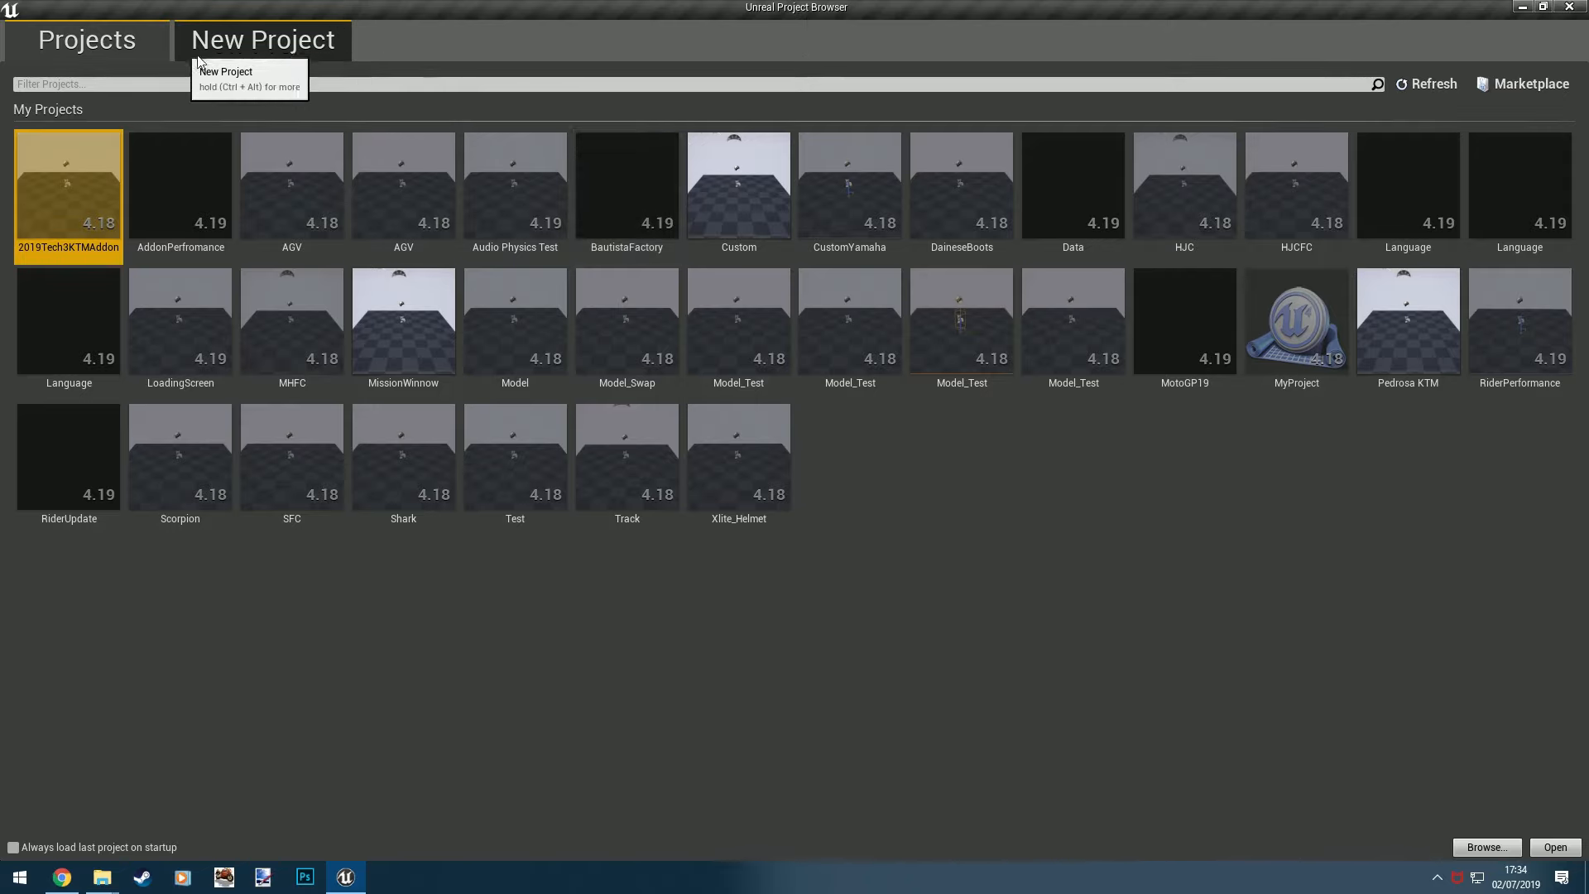
{"action": "left_click", "coordinate": [298, 37]}
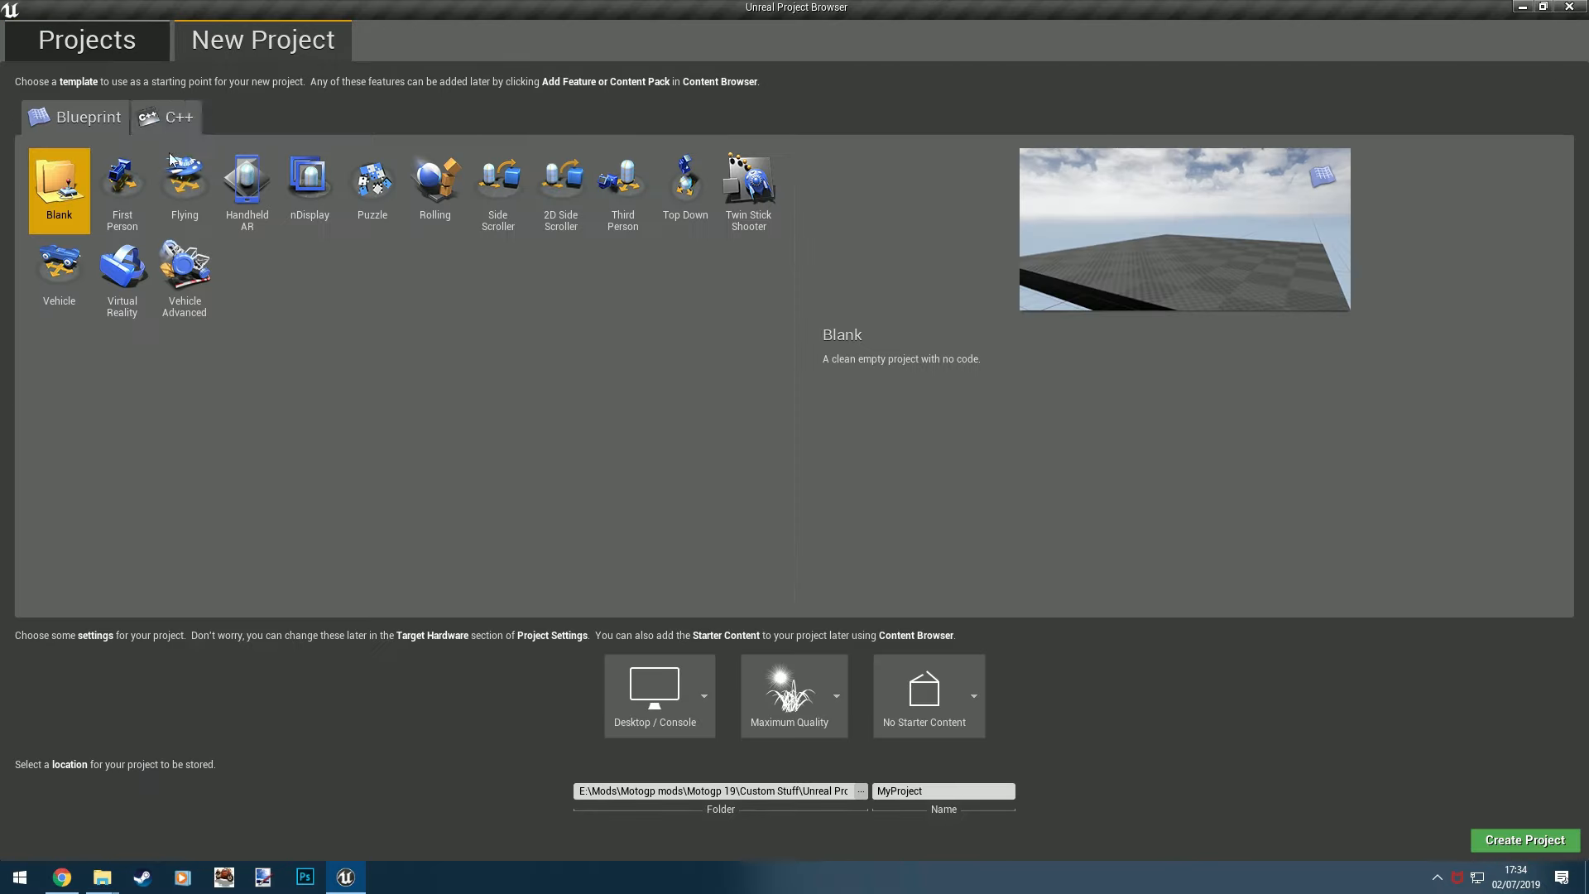
{"action": "left_click", "coordinate": [974, 695]}
{"action": "left_click", "coordinate": [1014, 774]}
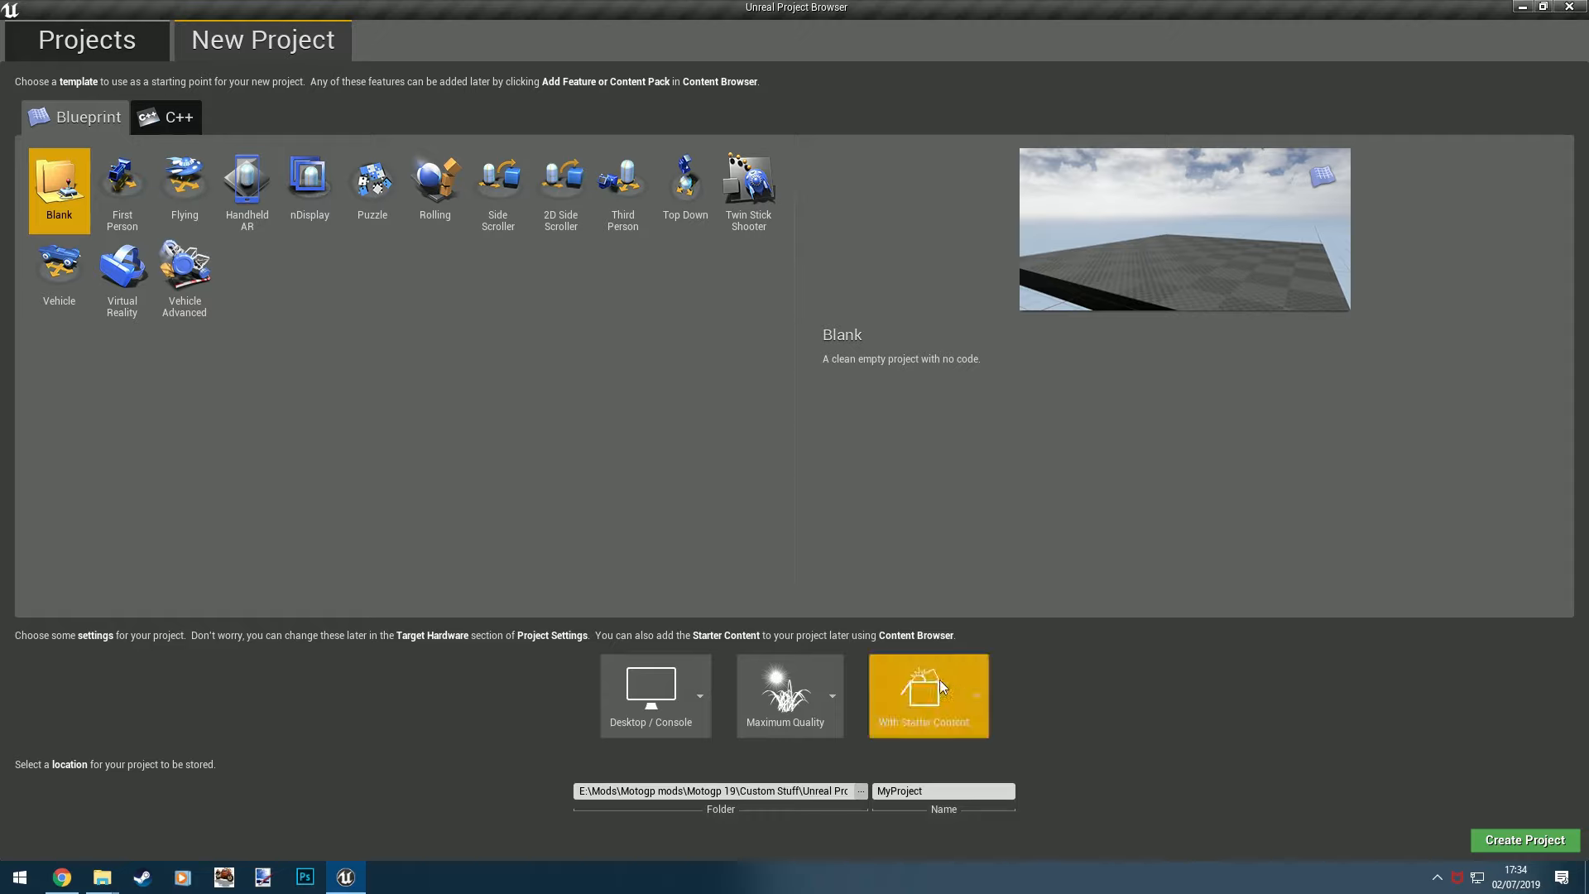
{"action": "left_click", "coordinate": [974, 696]}
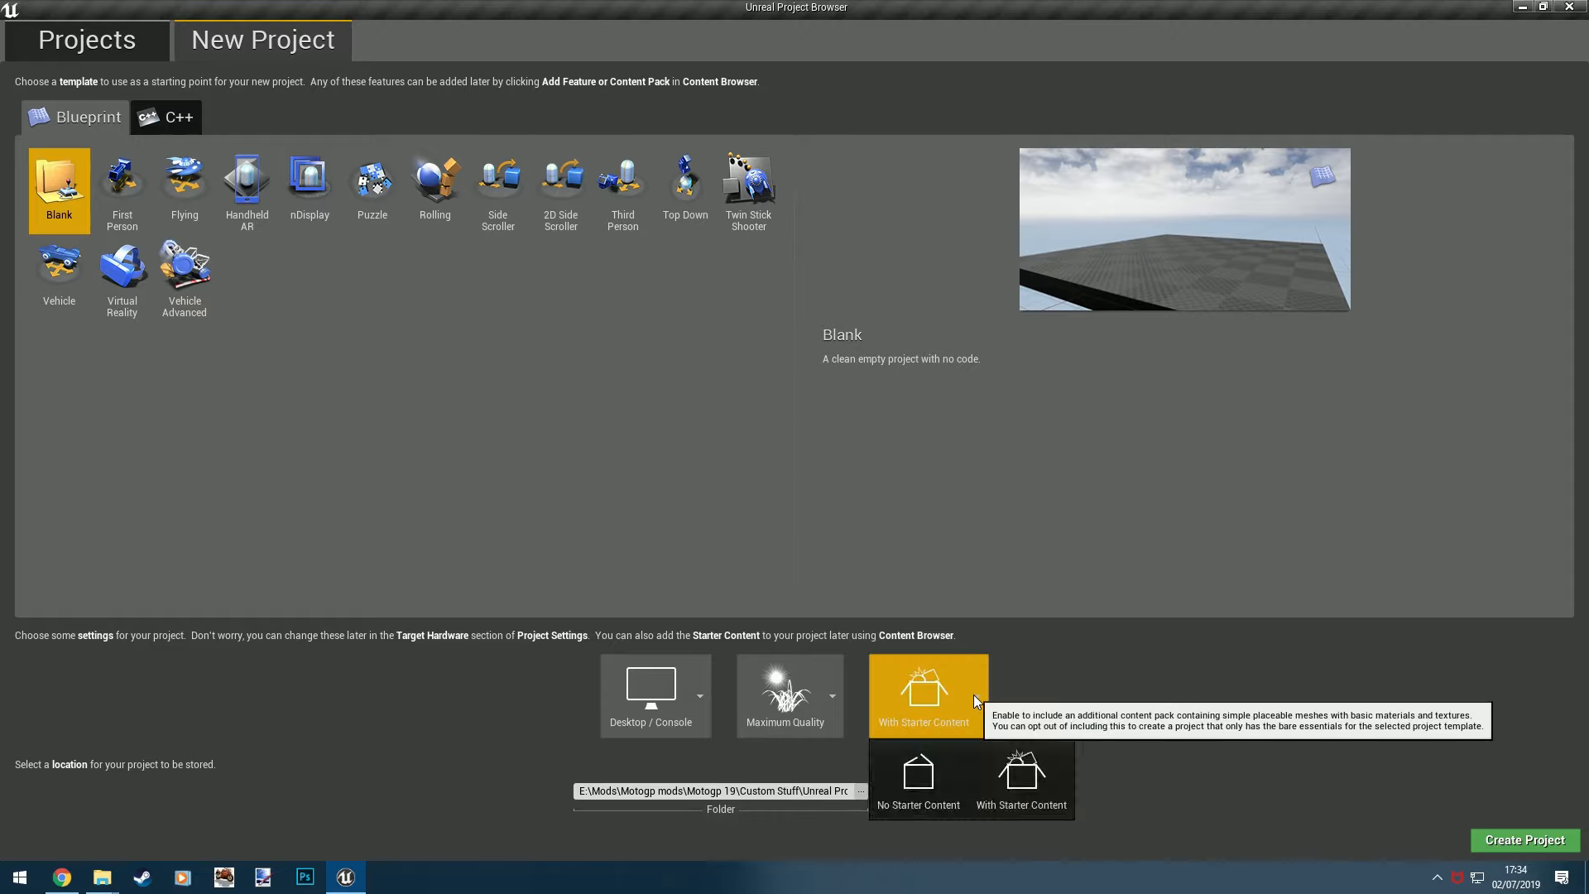
{"action": "left_click", "coordinate": [931, 753]}
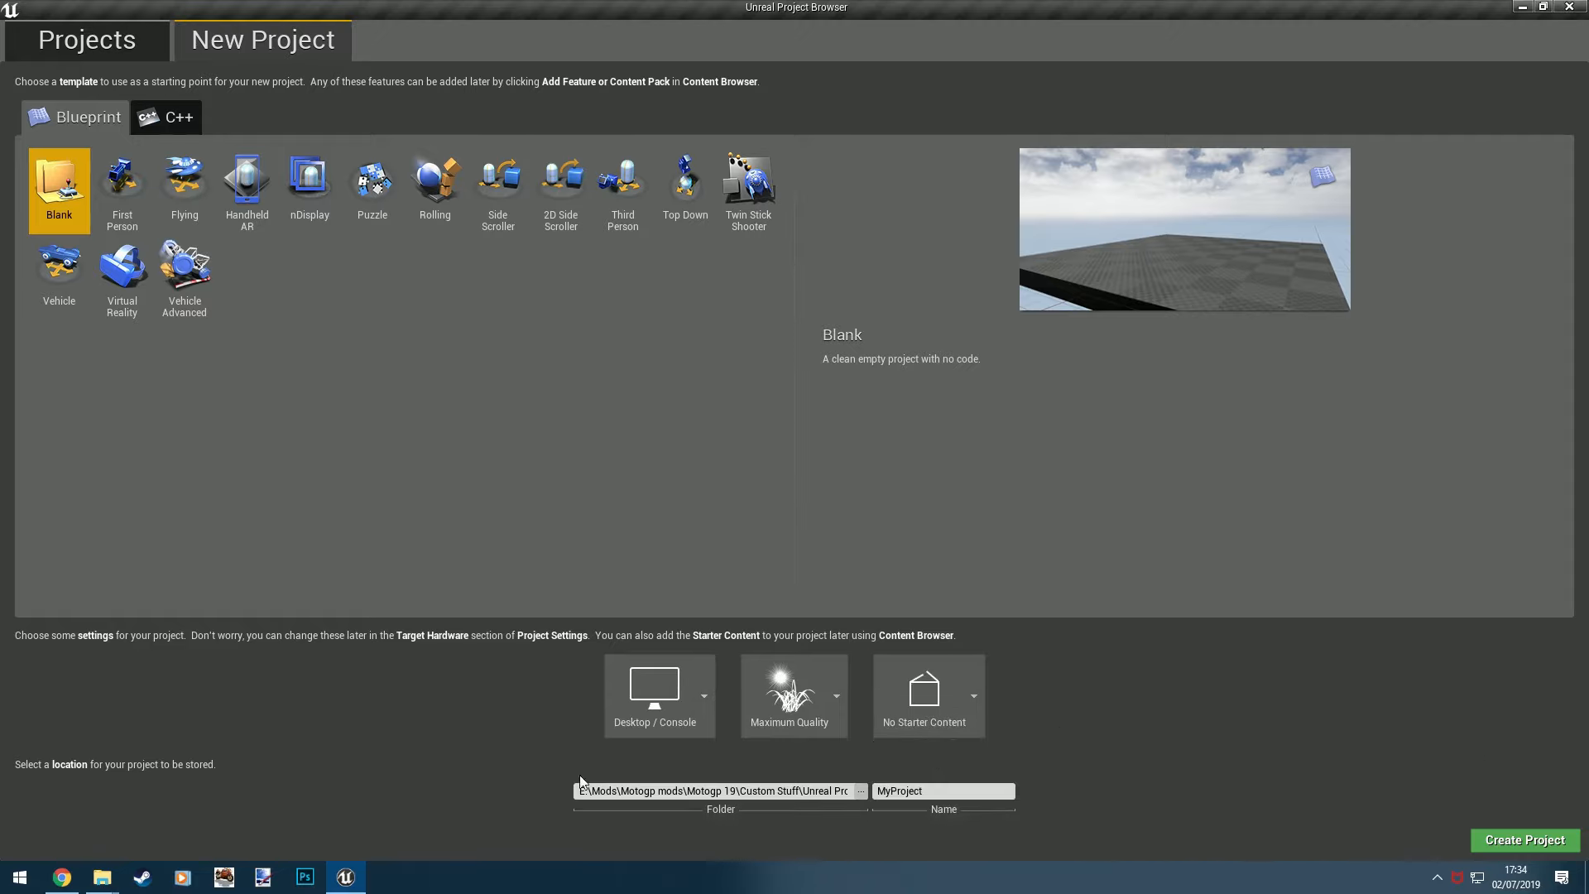
- Set the new project's location to the UnrealProject folder inside Tutorial on the Desktop
{"action": "left_click", "coordinate": [861, 792]}
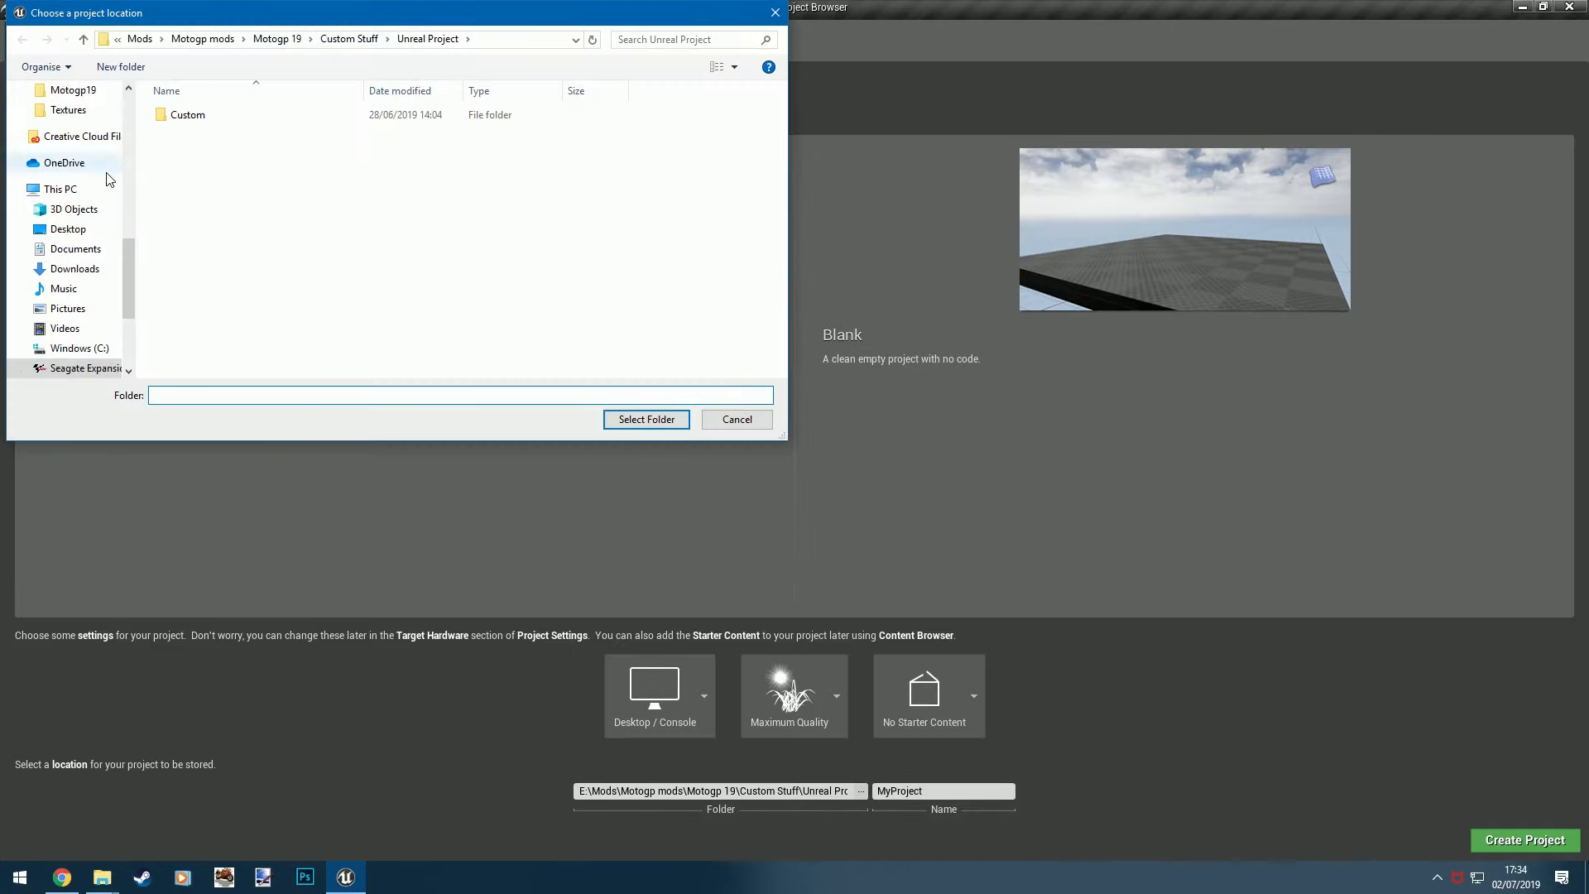
{"action": "left_click", "coordinate": [69, 230]}
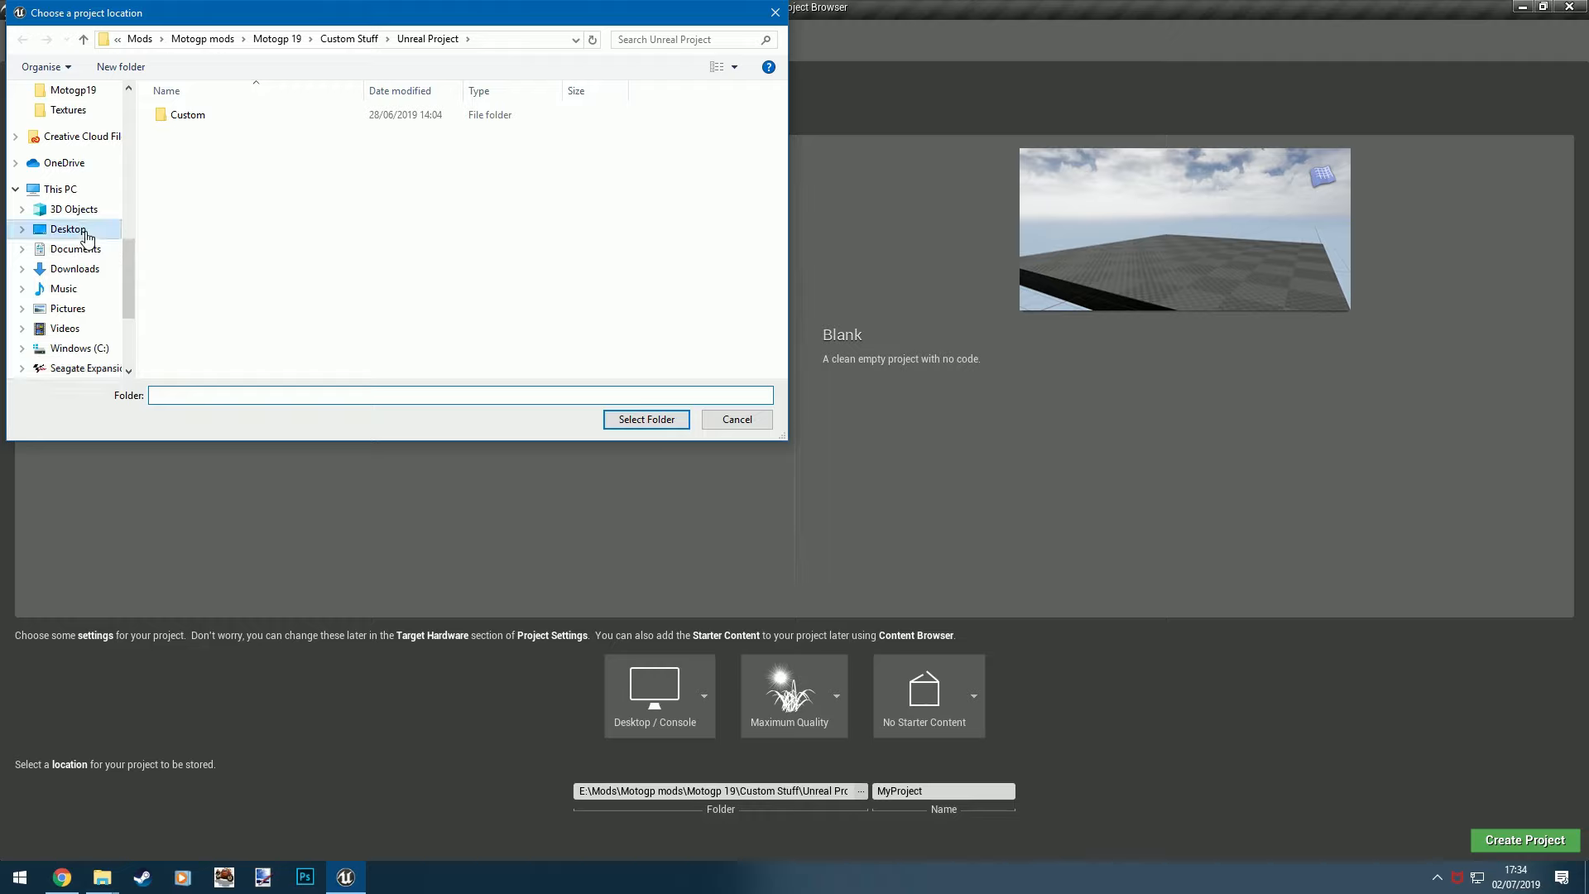
{"action": "left_click", "coordinate": [211, 135]}
{"action": "double_click", "coordinate": [215, 140]}
{"action": "double_click", "coordinate": [257, 135]}
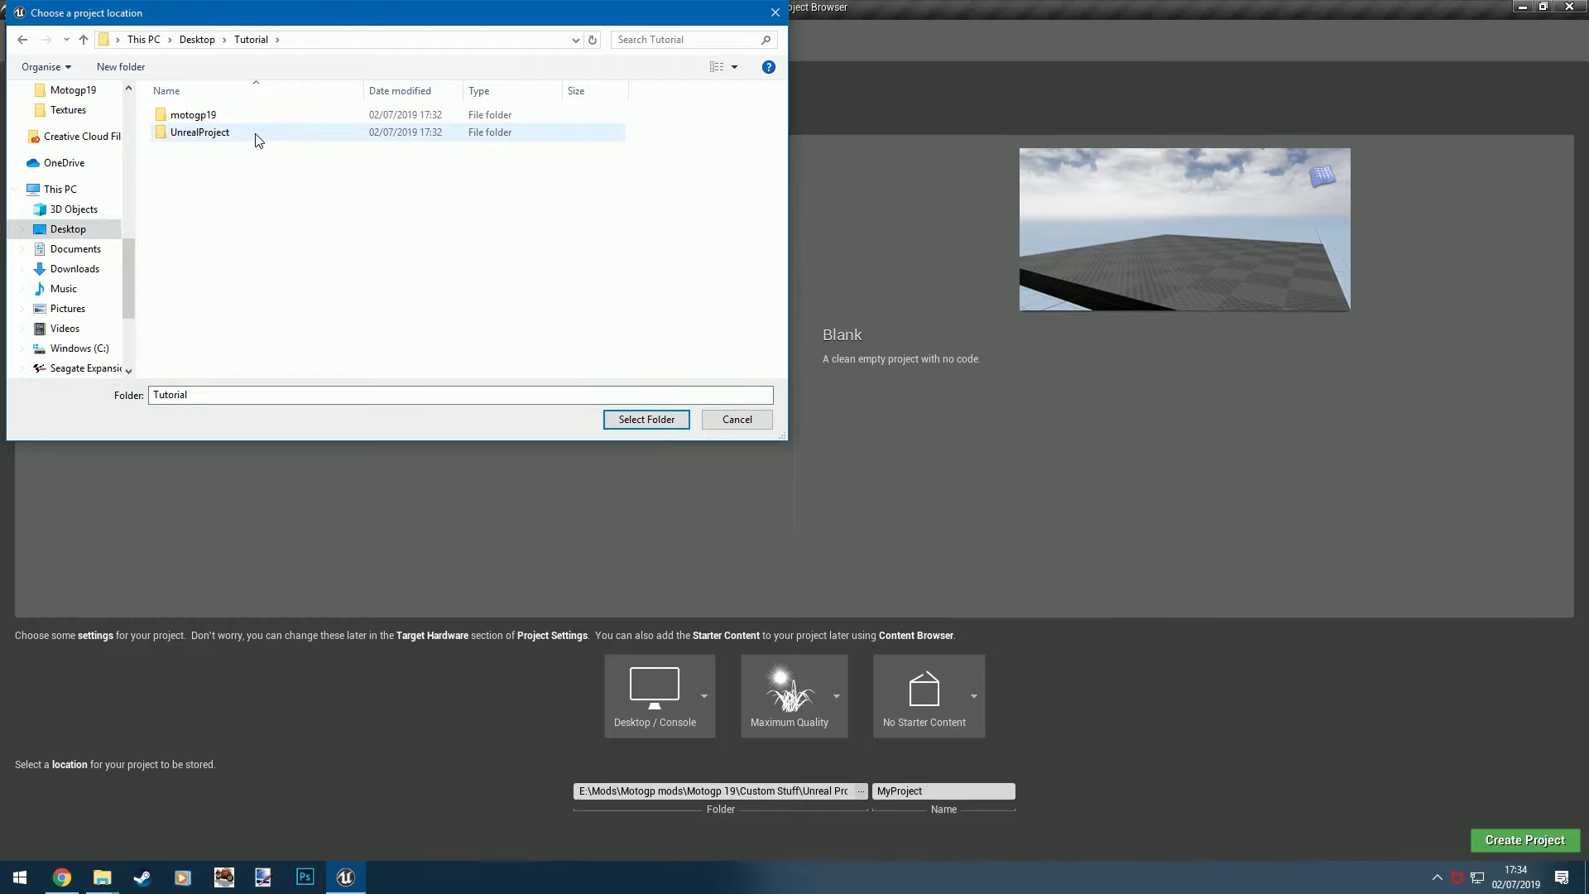
{"action": "left_click", "coordinate": [646, 418]}
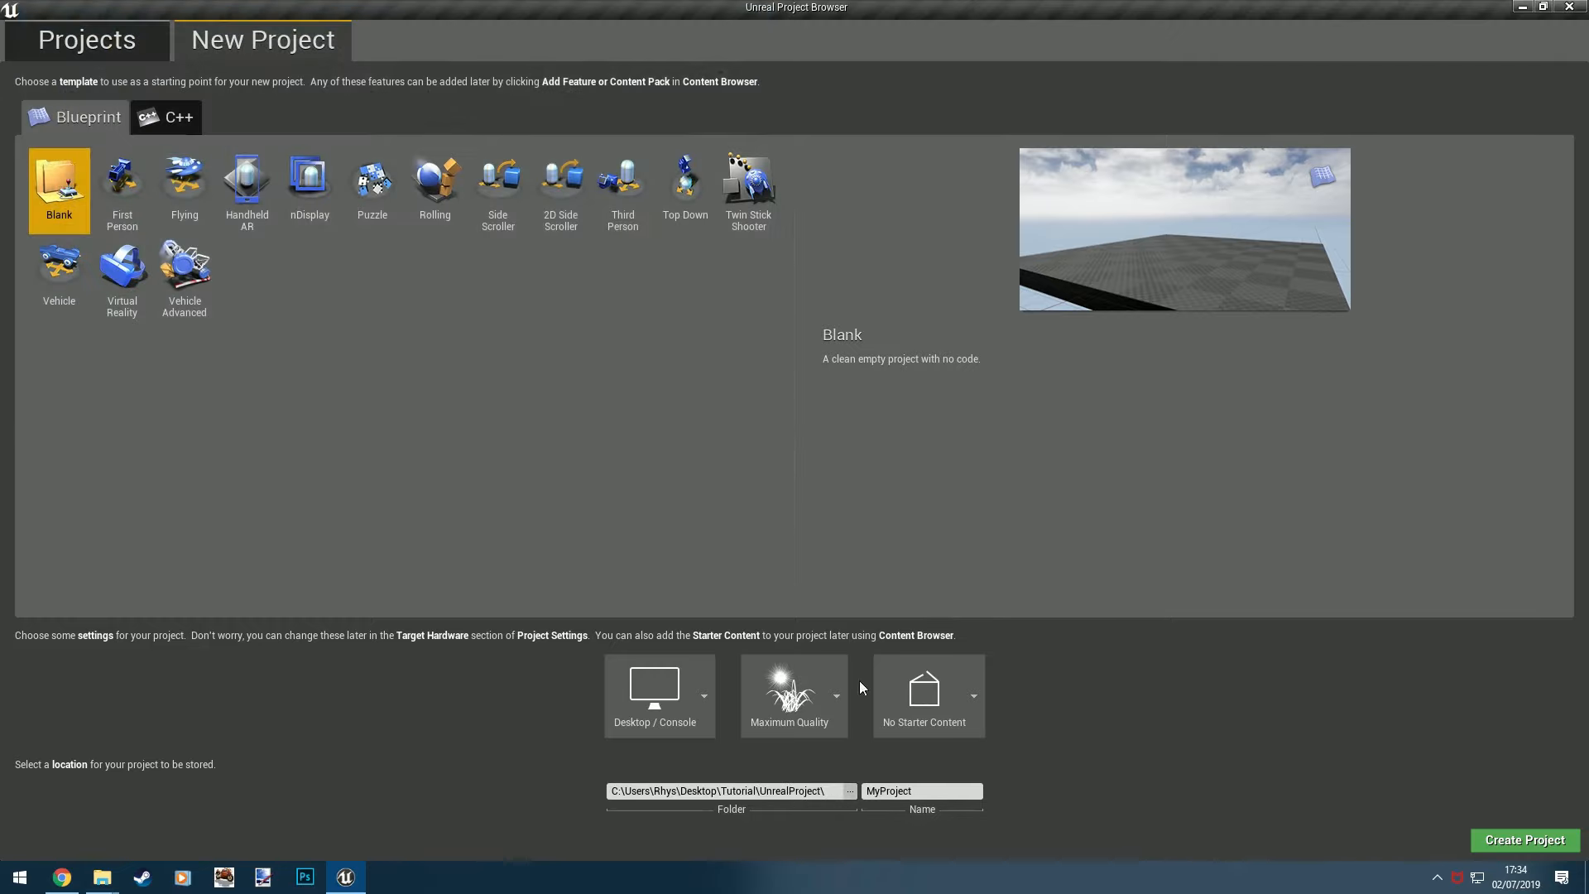
- Name the new project Tutorial and create it
{"action": "left_click", "coordinate": [915, 792]}
{"action": "double_click", "coordinate": [915, 792]}
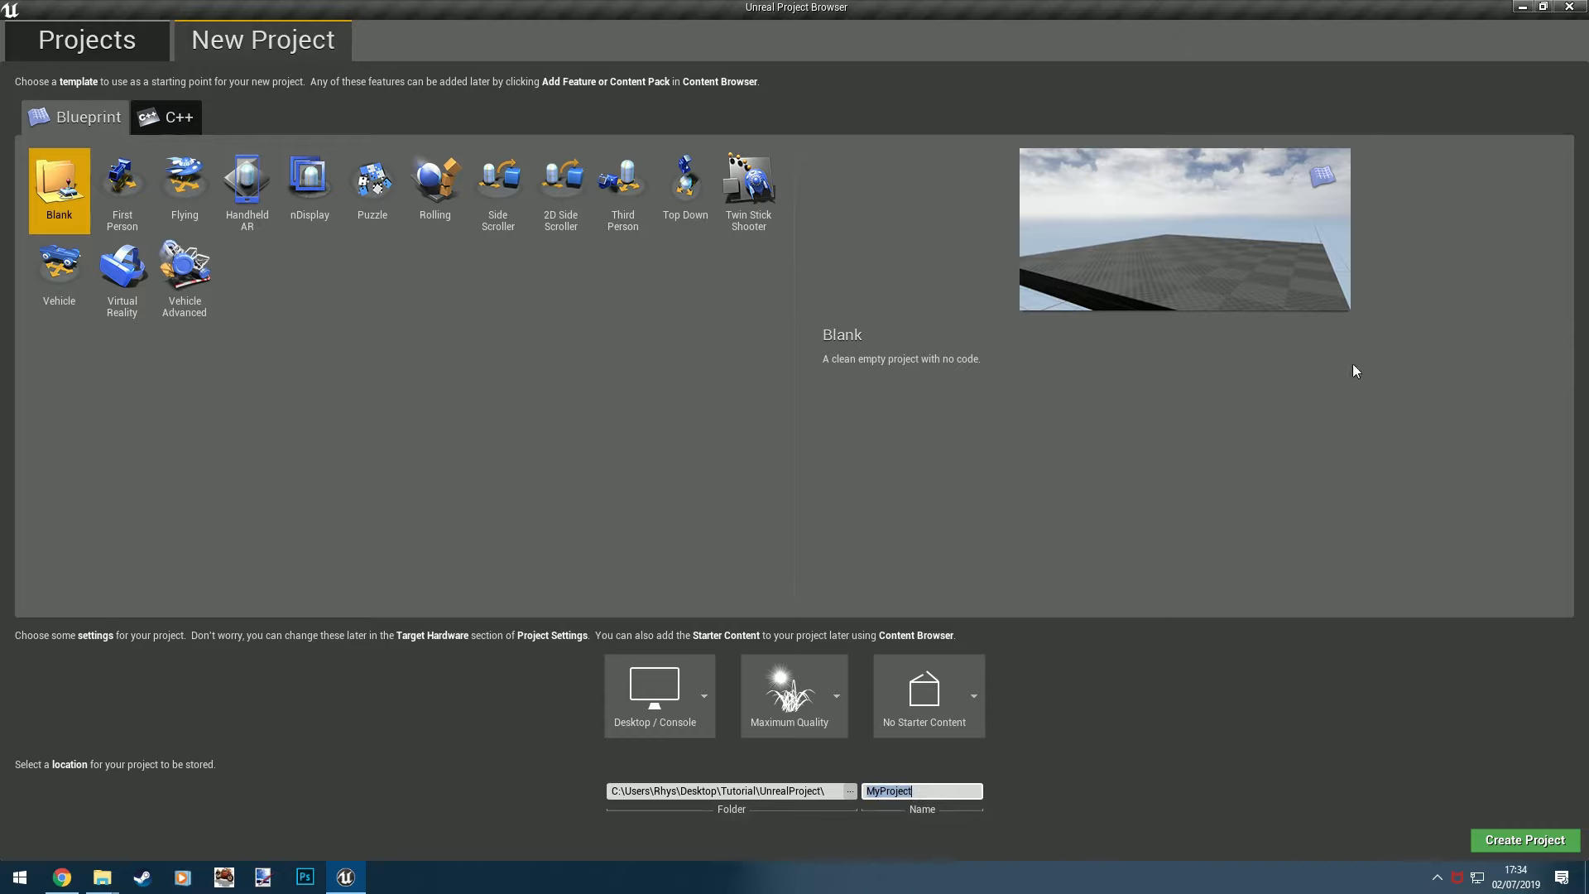
{"action": "type", "text": "Tutorial"}
{"action": "left_click", "coordinate": [1525, 840]}
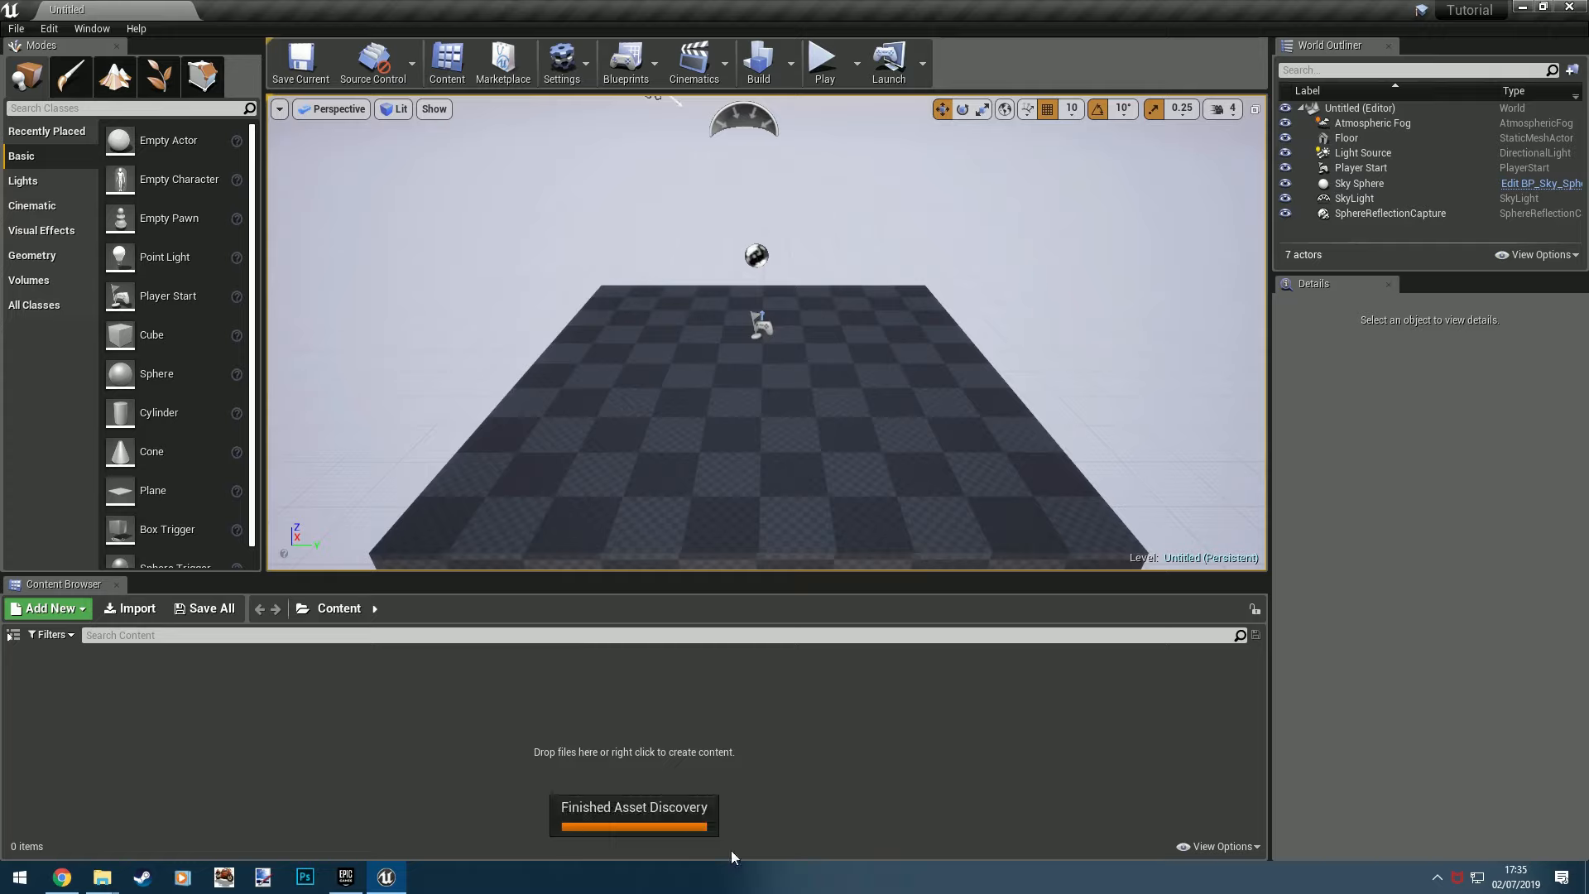
- Import the assets folder from Motogp 19 Modding Tools\Export\UmodelExport\Game into the project's root Content folder
{"action": "mouse_move", "coordinate": [118, 875]}
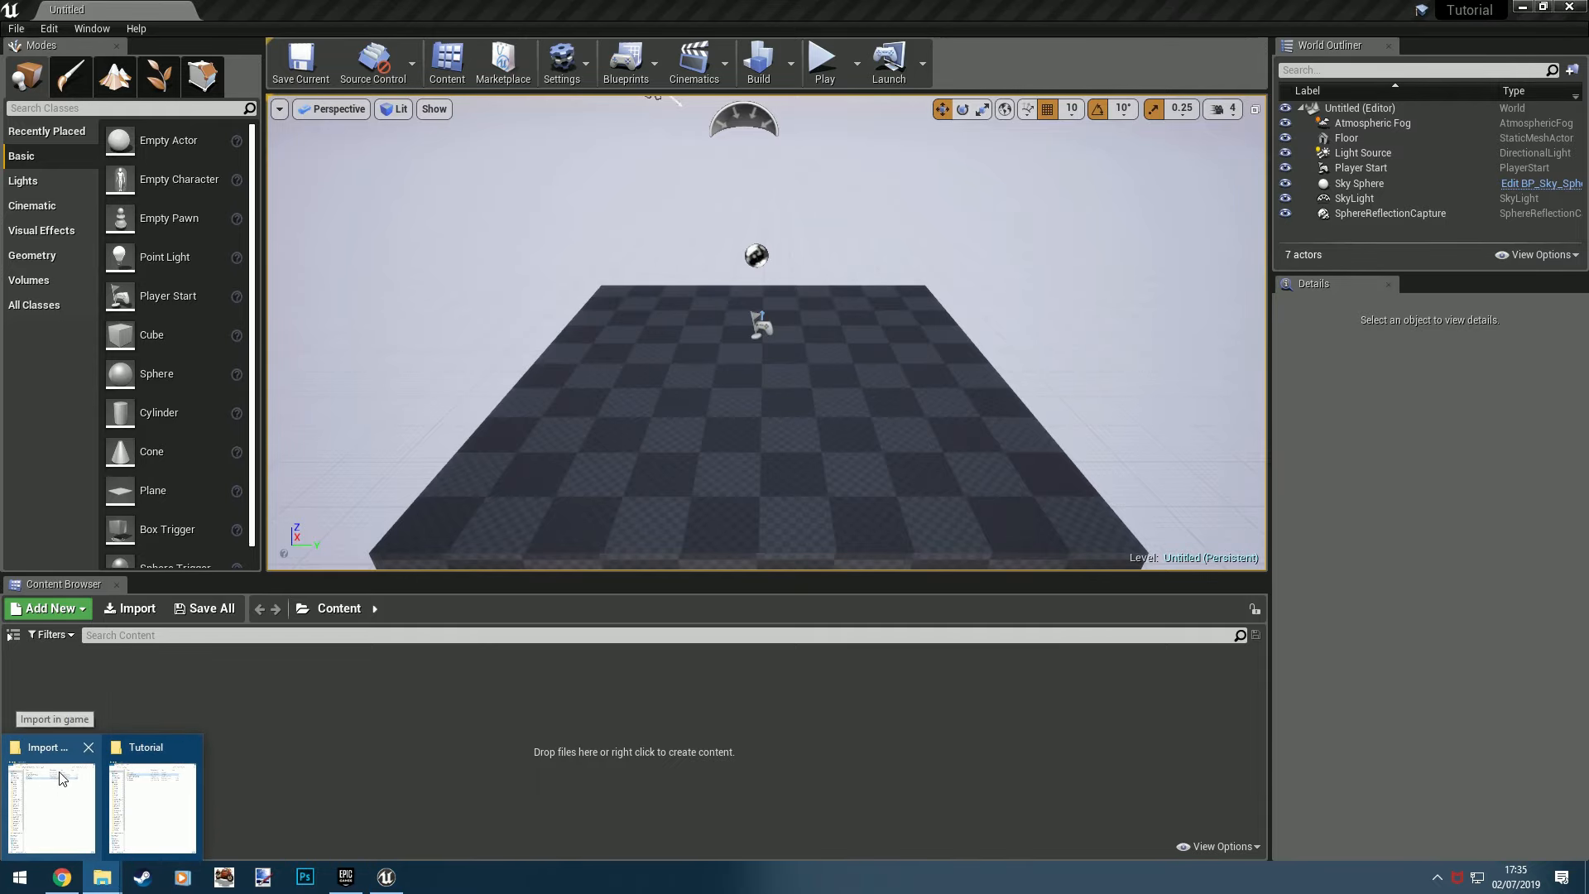
{"action": "mouse_move", "coordinate": [60, 778]}
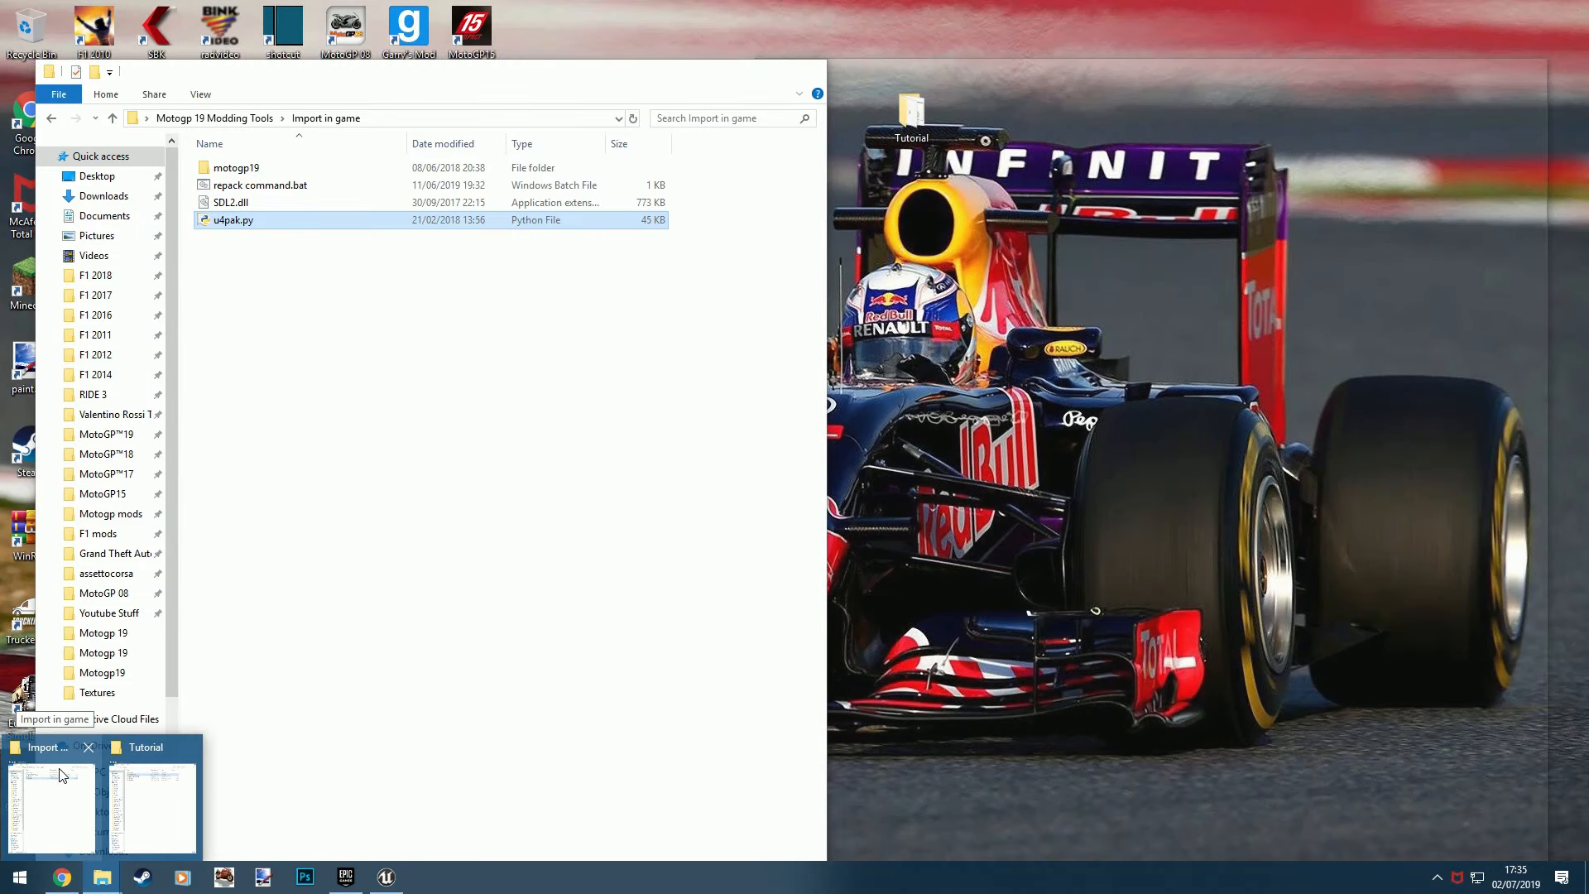
{"action": "left_click", "coordinate": [59, 775]}
{"action": "left_click", "coordinate": [248, 117]}
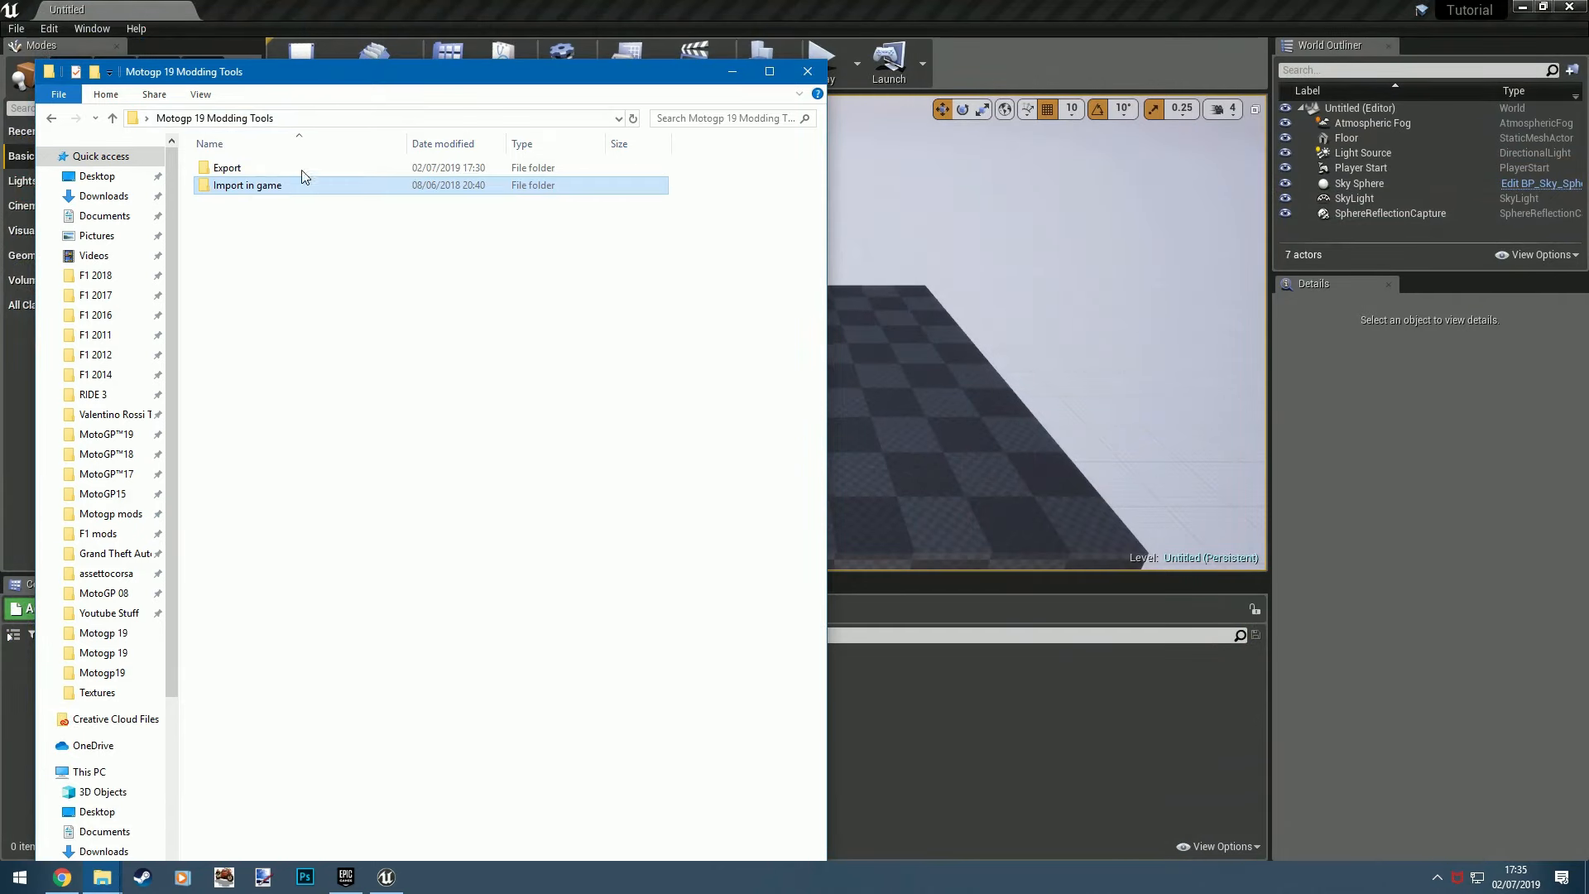
{"action": "double_click", "coordinate": [255, 166]}
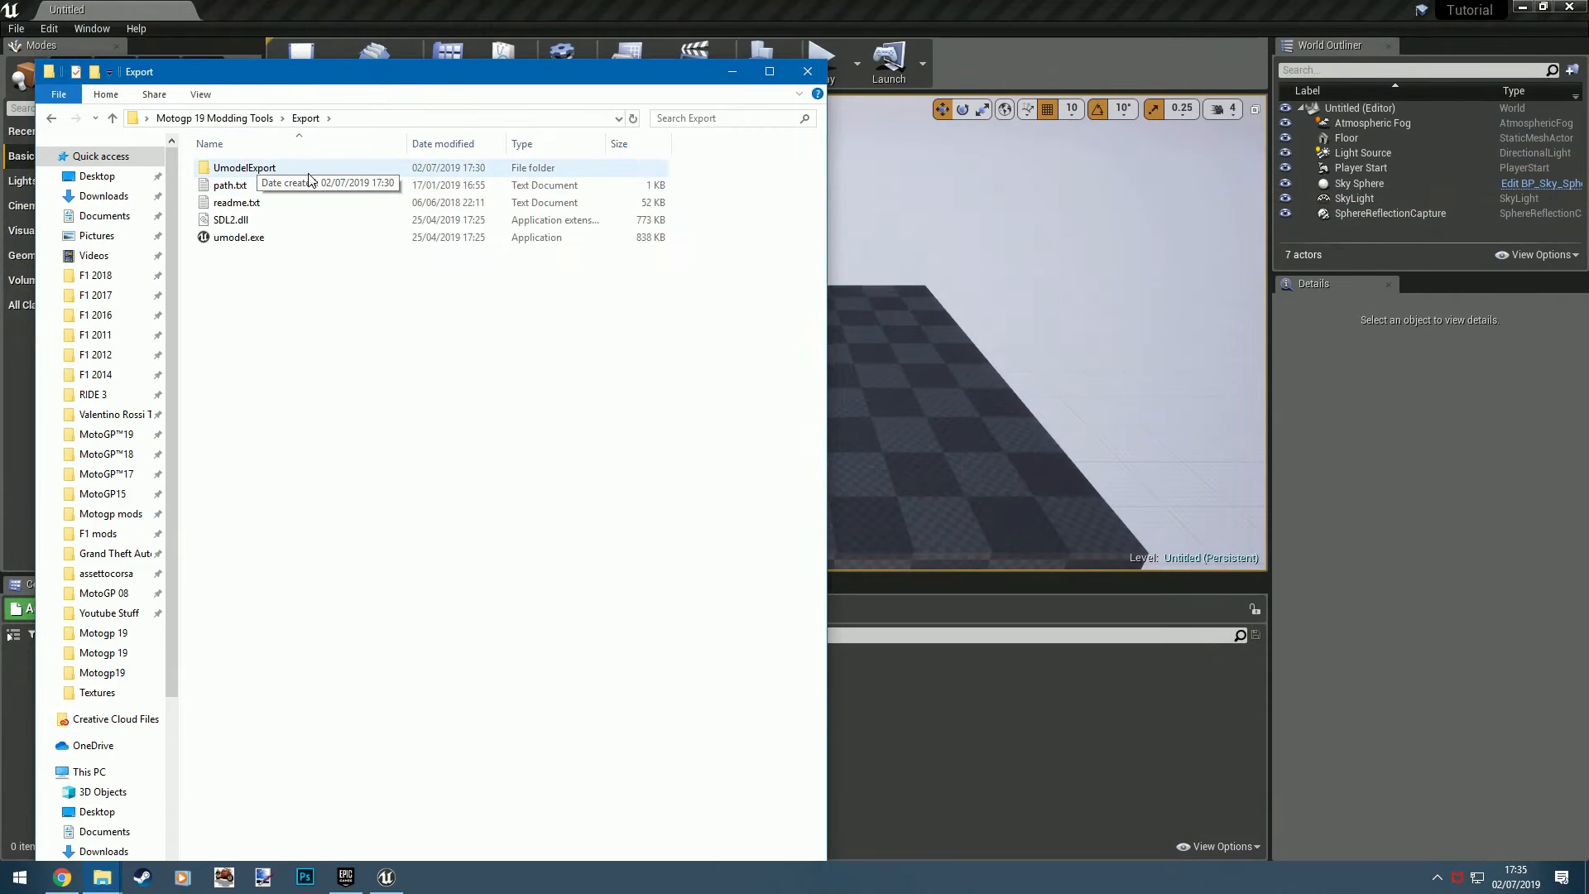
{"action": "double_click", "coordinate": [262, 168]}
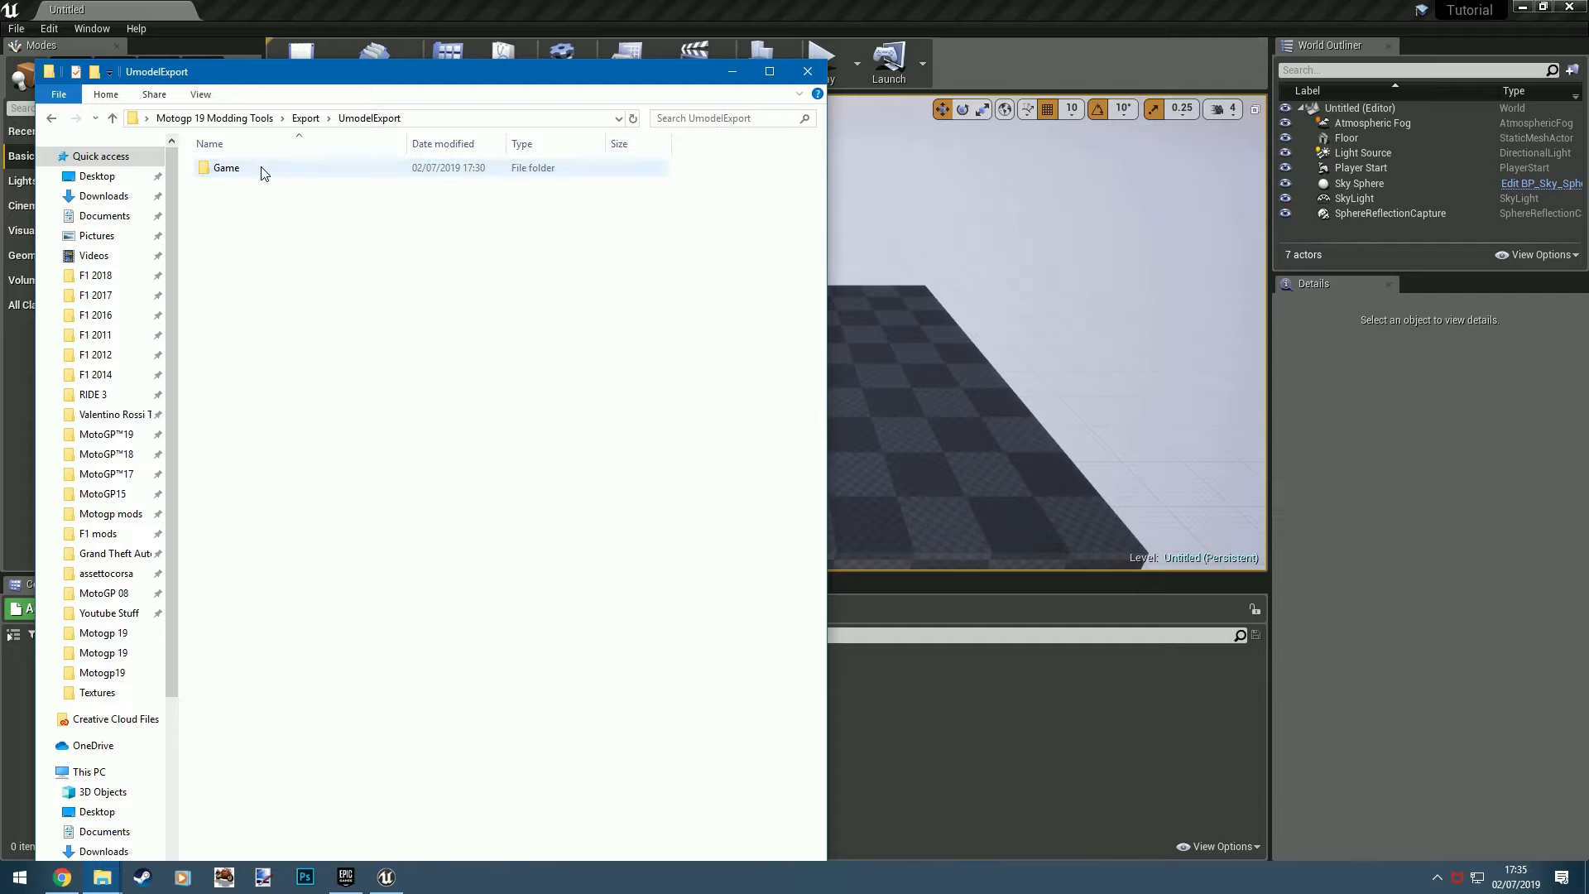
{"action": "double_click", "coordinate": [252, 168]}
{"action": "left_click", "coordinate": [248, 170]}
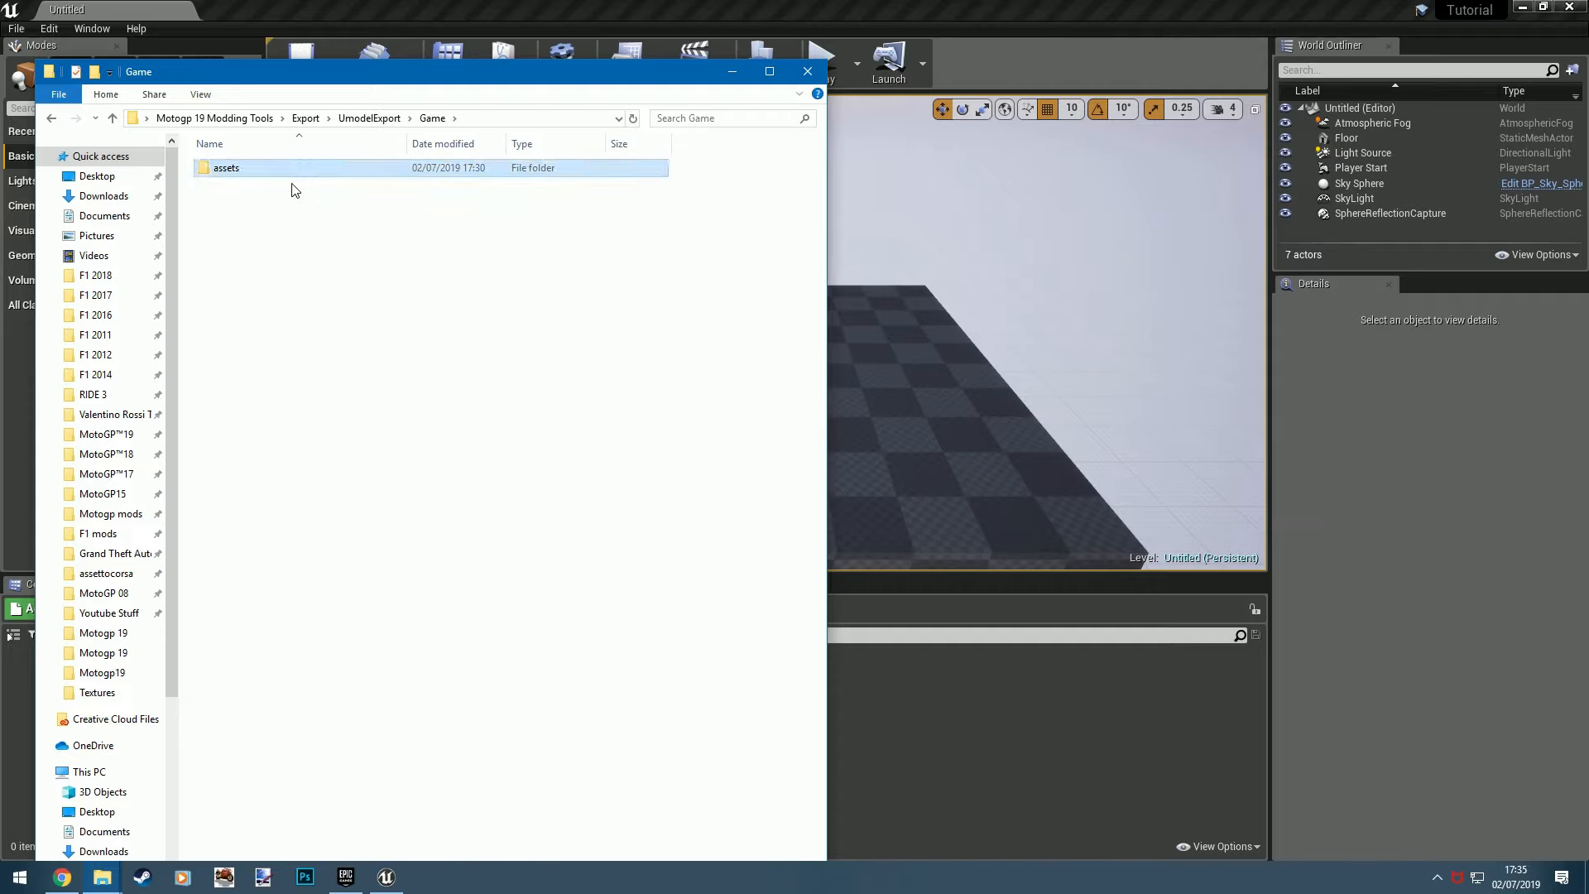
{"action": "left_click_drag", "start_coordinate": [241, 167], "coordinate": [900, 691]}
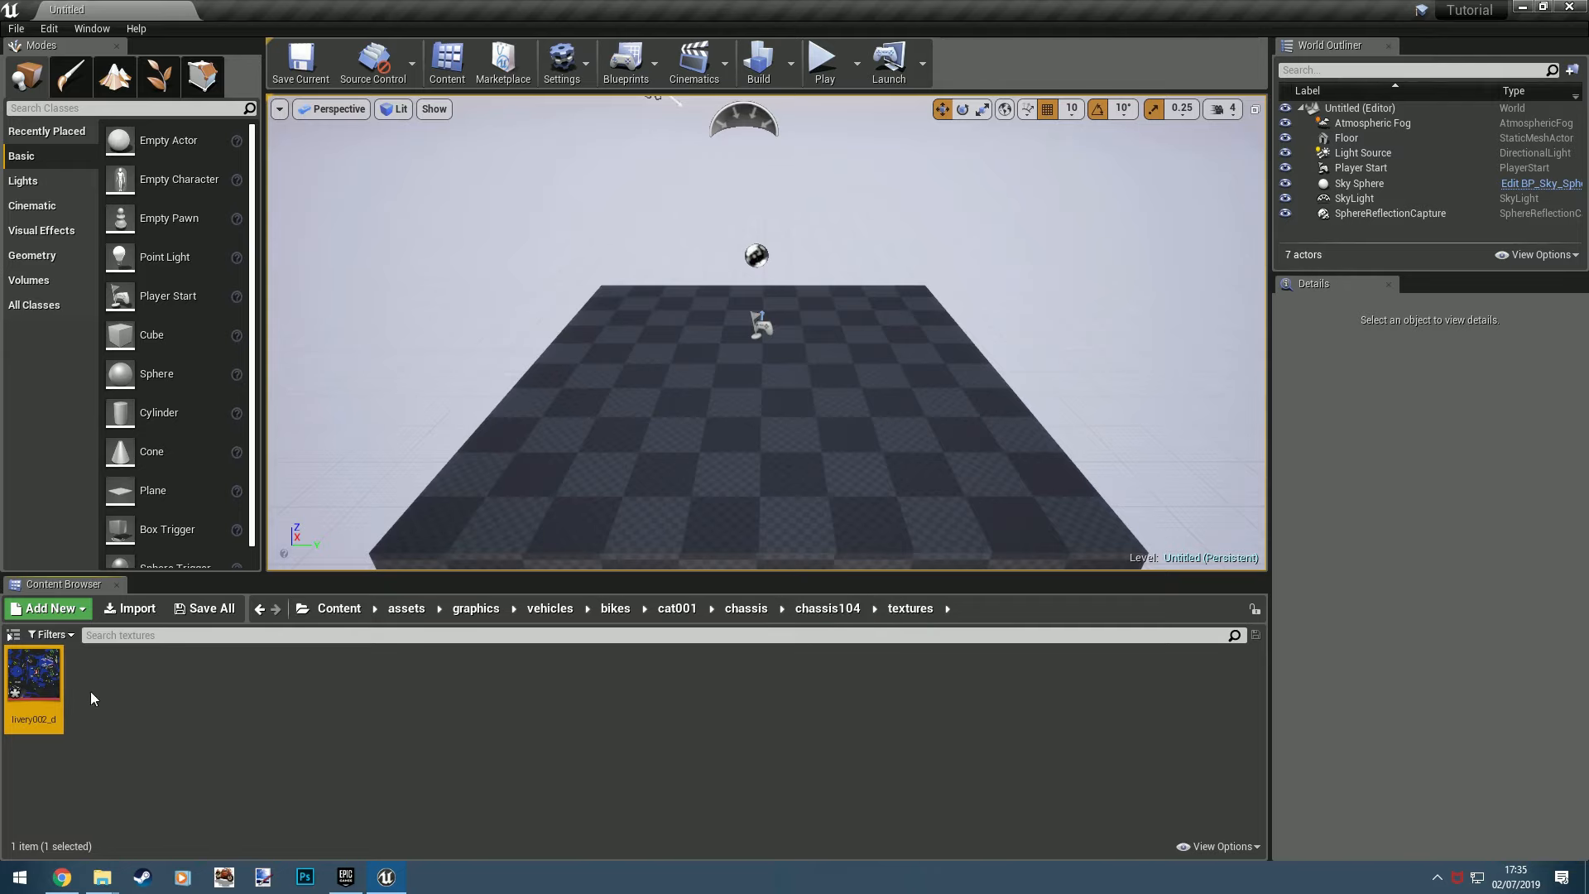
- Inspect the imported livery002_d texture up close in the texture editor and close it
{"action": "double_click", "coordinate": [33, 678]}
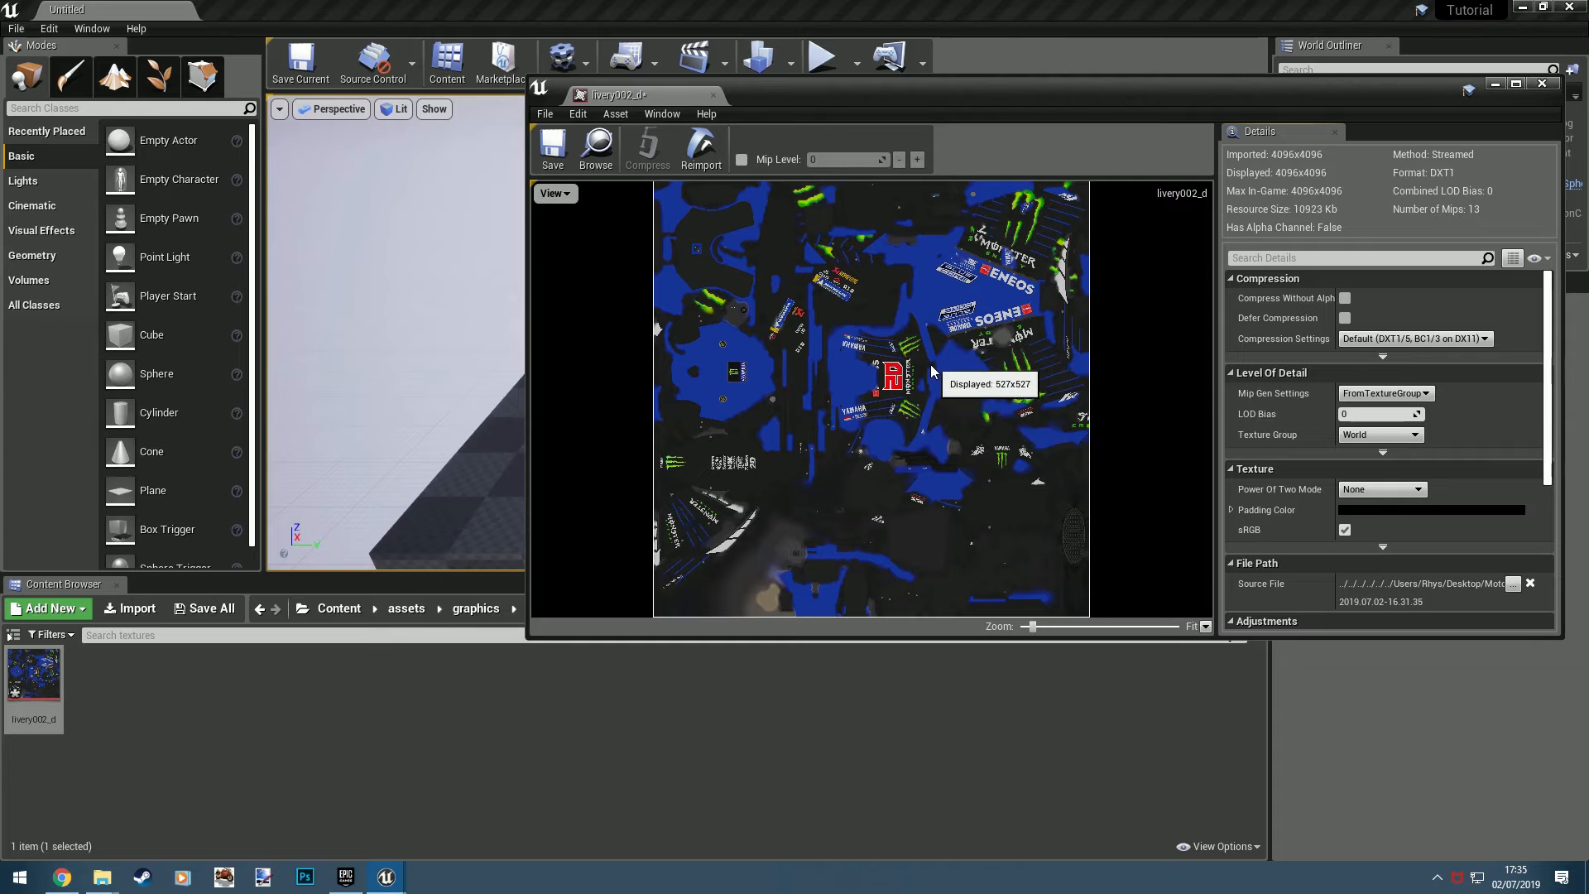
{"action": "scroll", "coordinate": [931, 370], "scroll_direction": "up", "scroll_amount": 2}
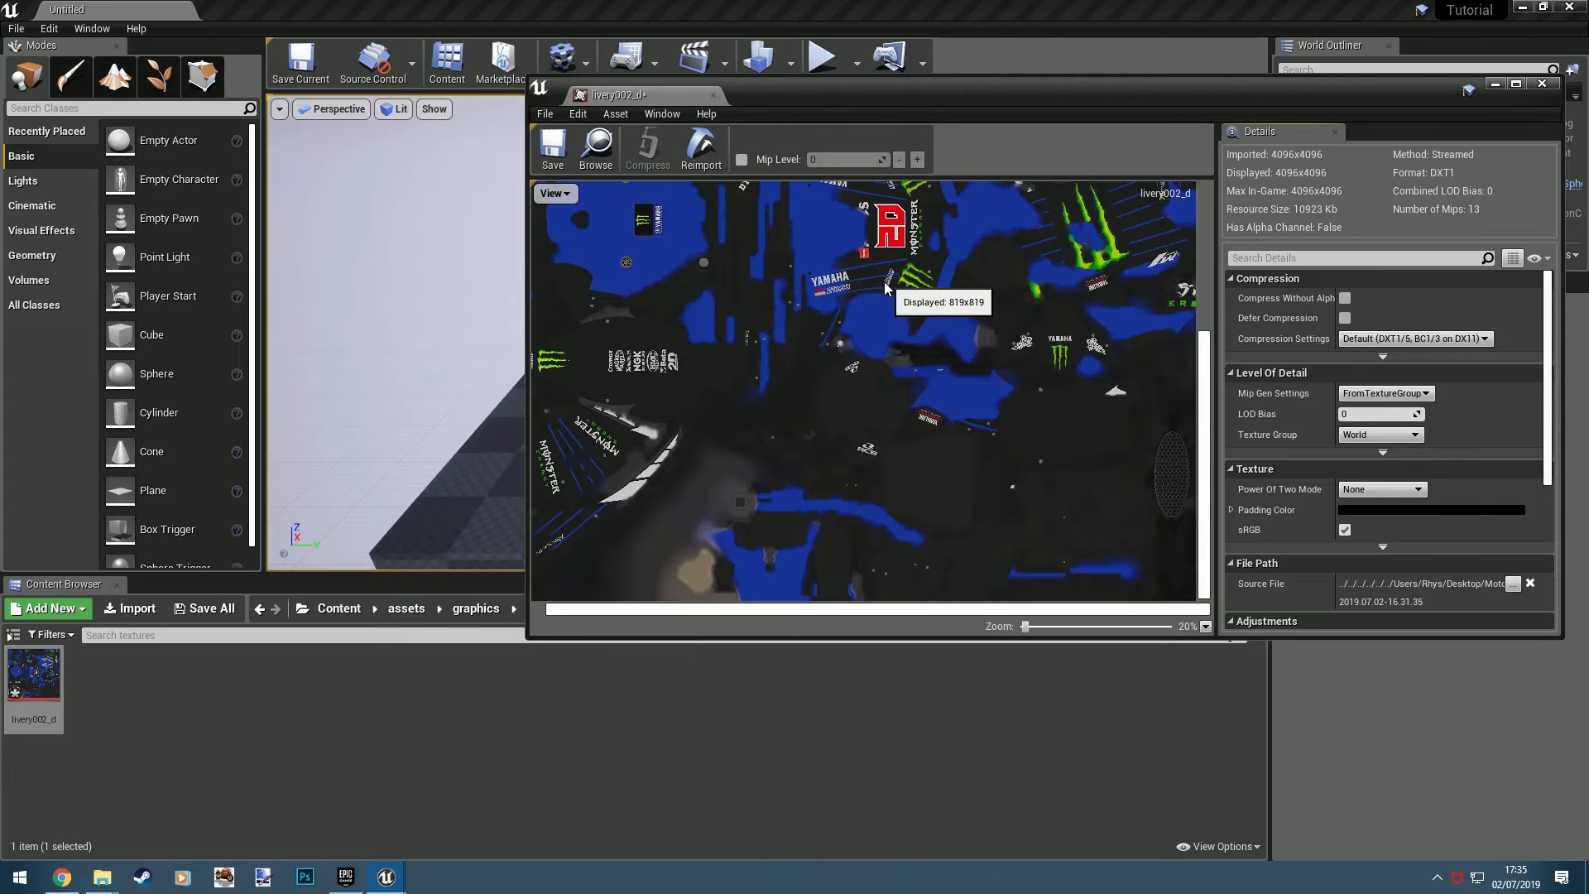
{"action": "scroll", "coordinate": [885, 284], "scroll_direction": "up", "scroll_amount": 1}
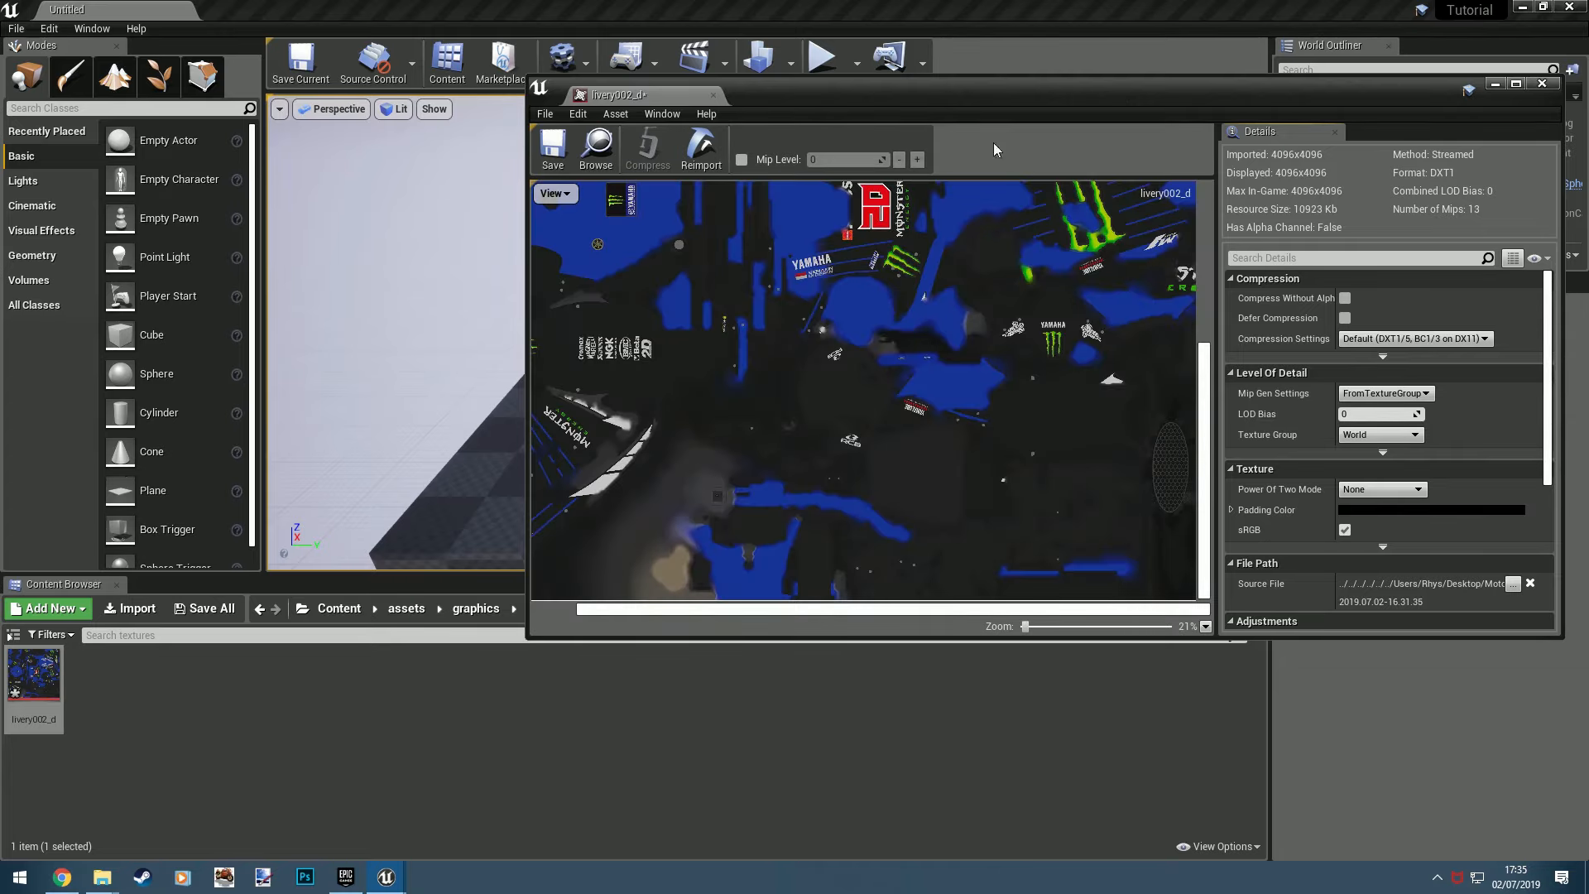
{"action": "left_click", "coordinate": [1542, 84]}
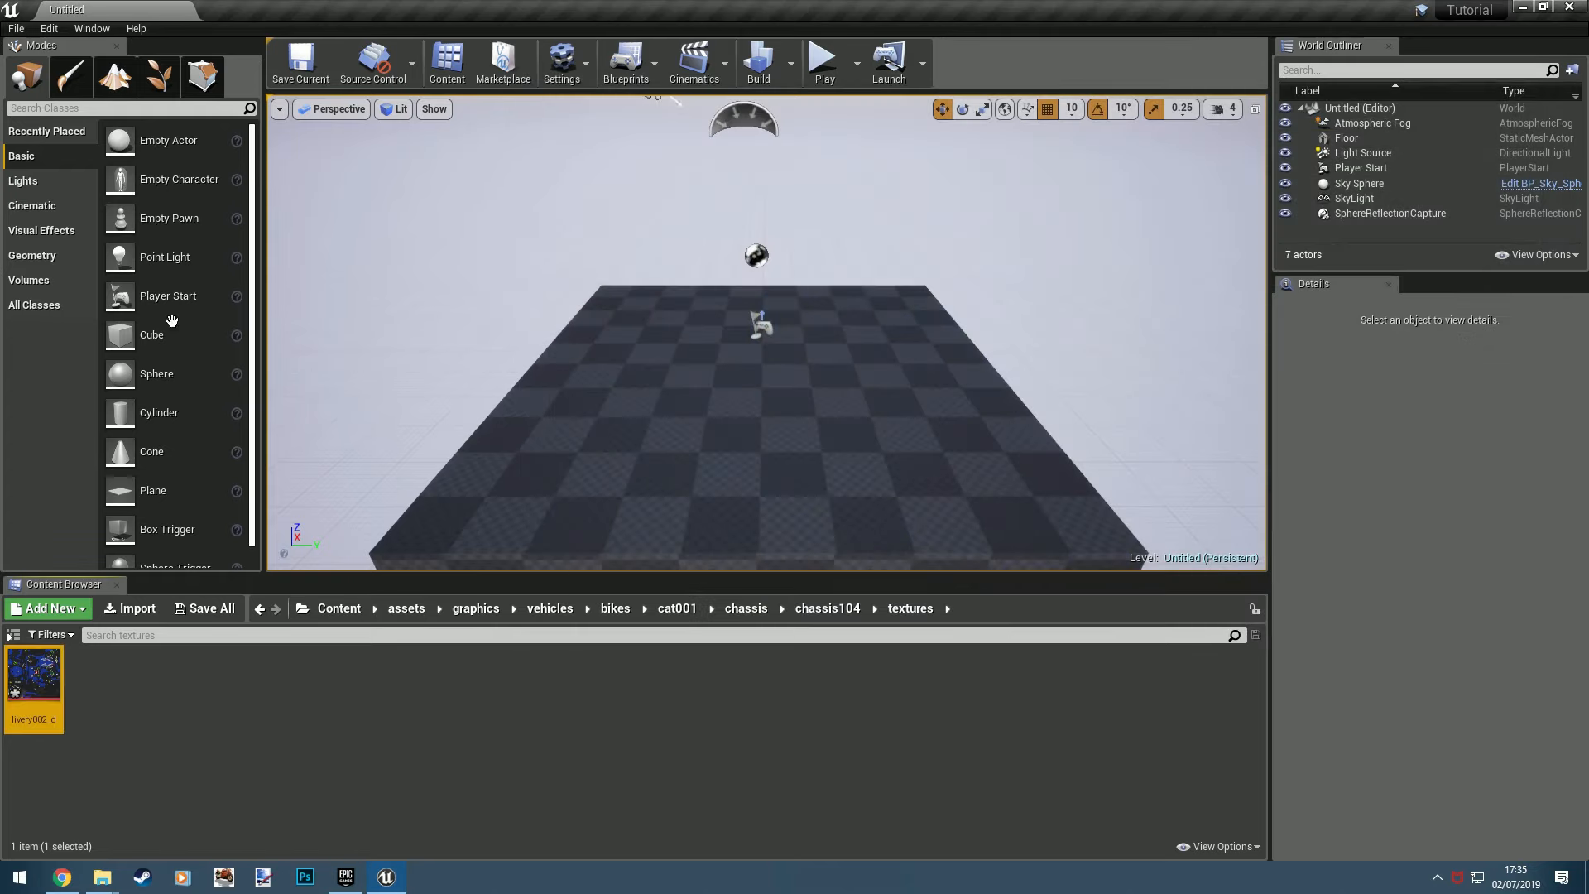
- Save all project assets and cook the content for Windows
{"action": "left_click", "coordinate": [20, 29]}
{"action": "left_click", "coordinate": [73, 167]}
{"action": "left_click", "coordinate": [16, 29]}
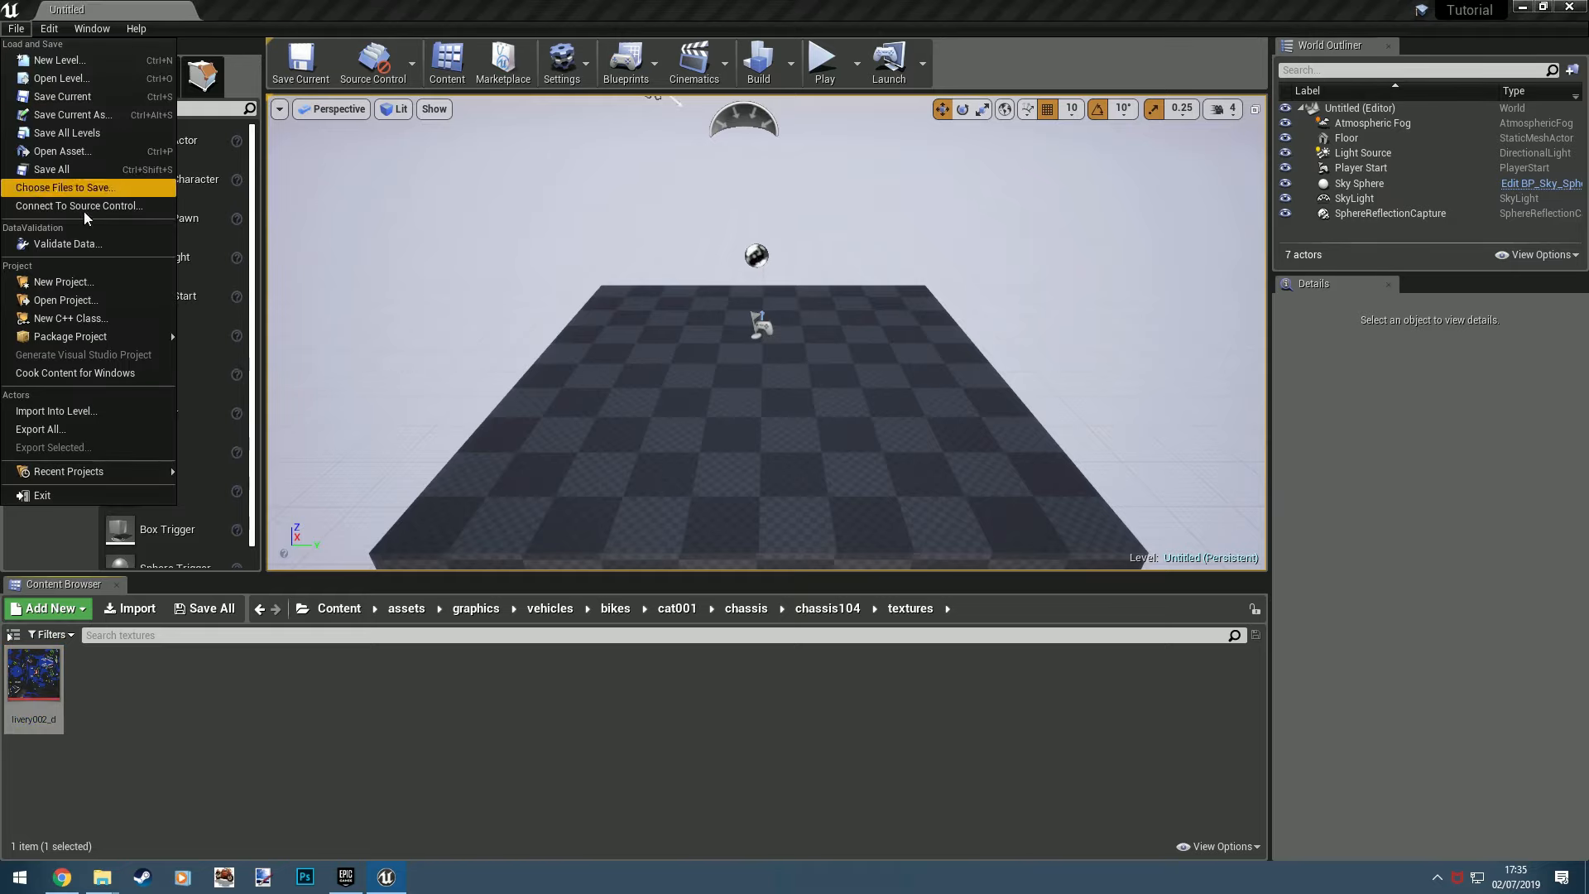
{"action": "left_click", "coordinate": [117, 376]}
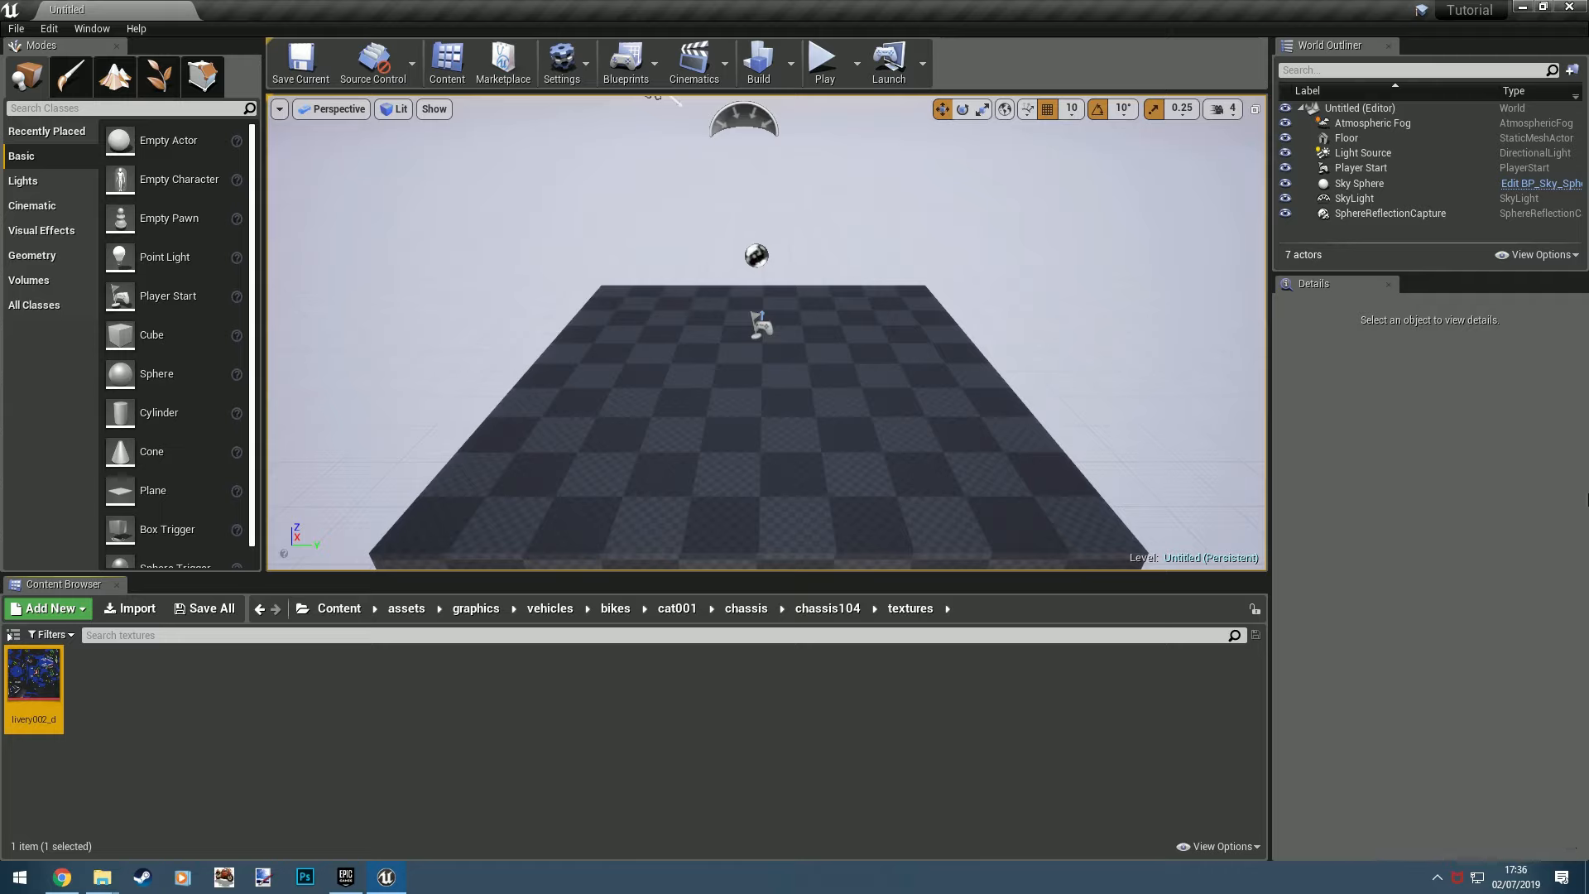
- Close the Unreal editor and copy the cooked Content folder from UnrealProject\Tutorial\Saved\Cooked\WindowsNoEditor\Tutorial
{"action": "left_click", "coordinate": [1564, 9]}
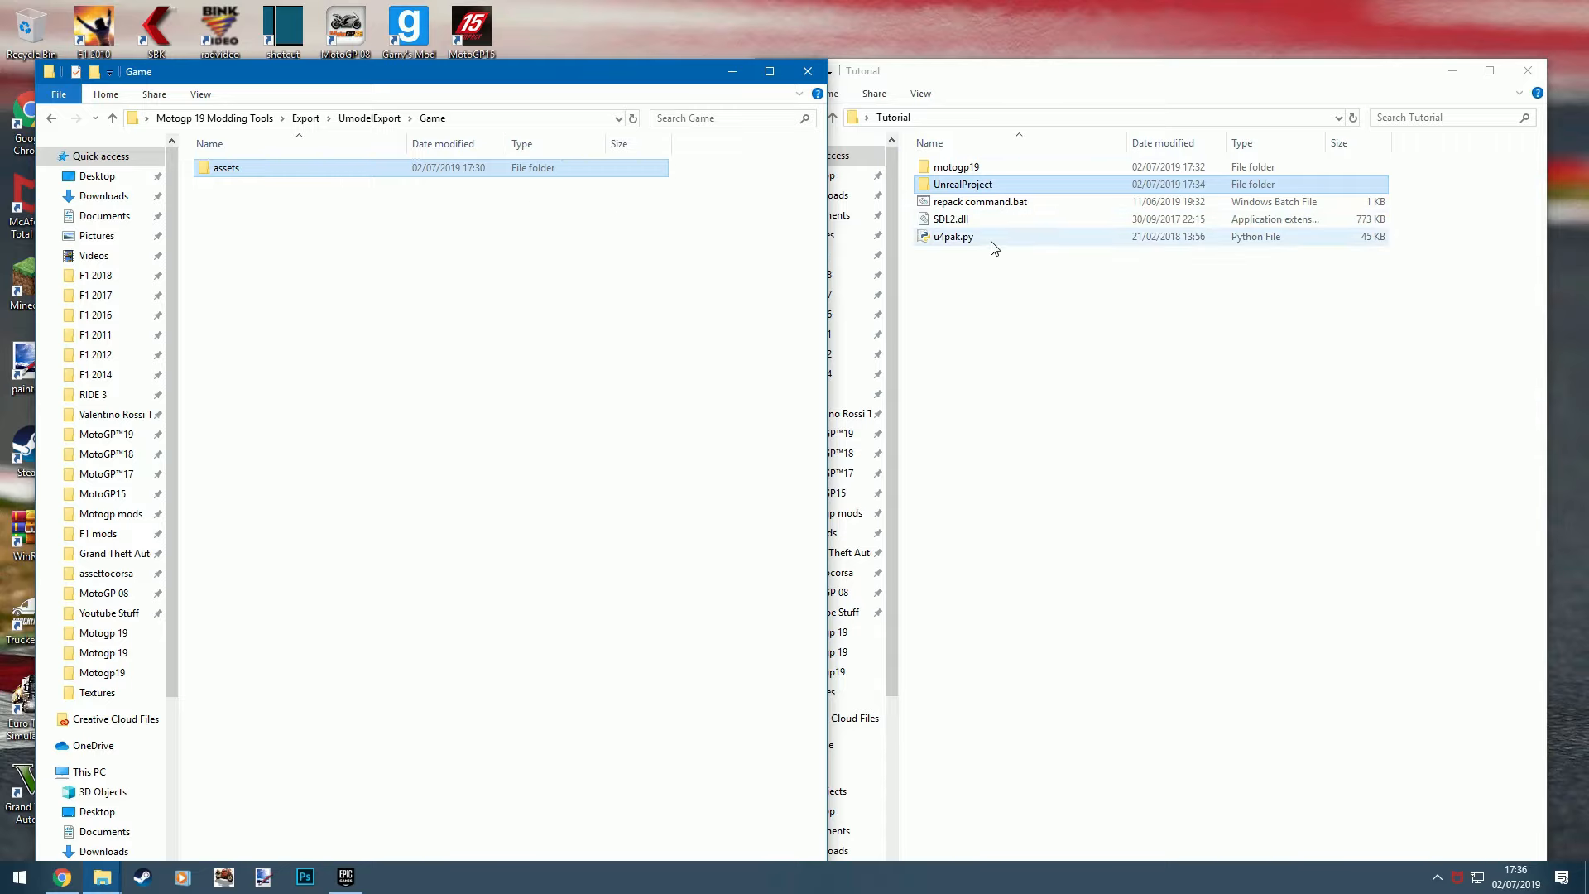
{"action": "double_click", "coordinate": [972, 186]}
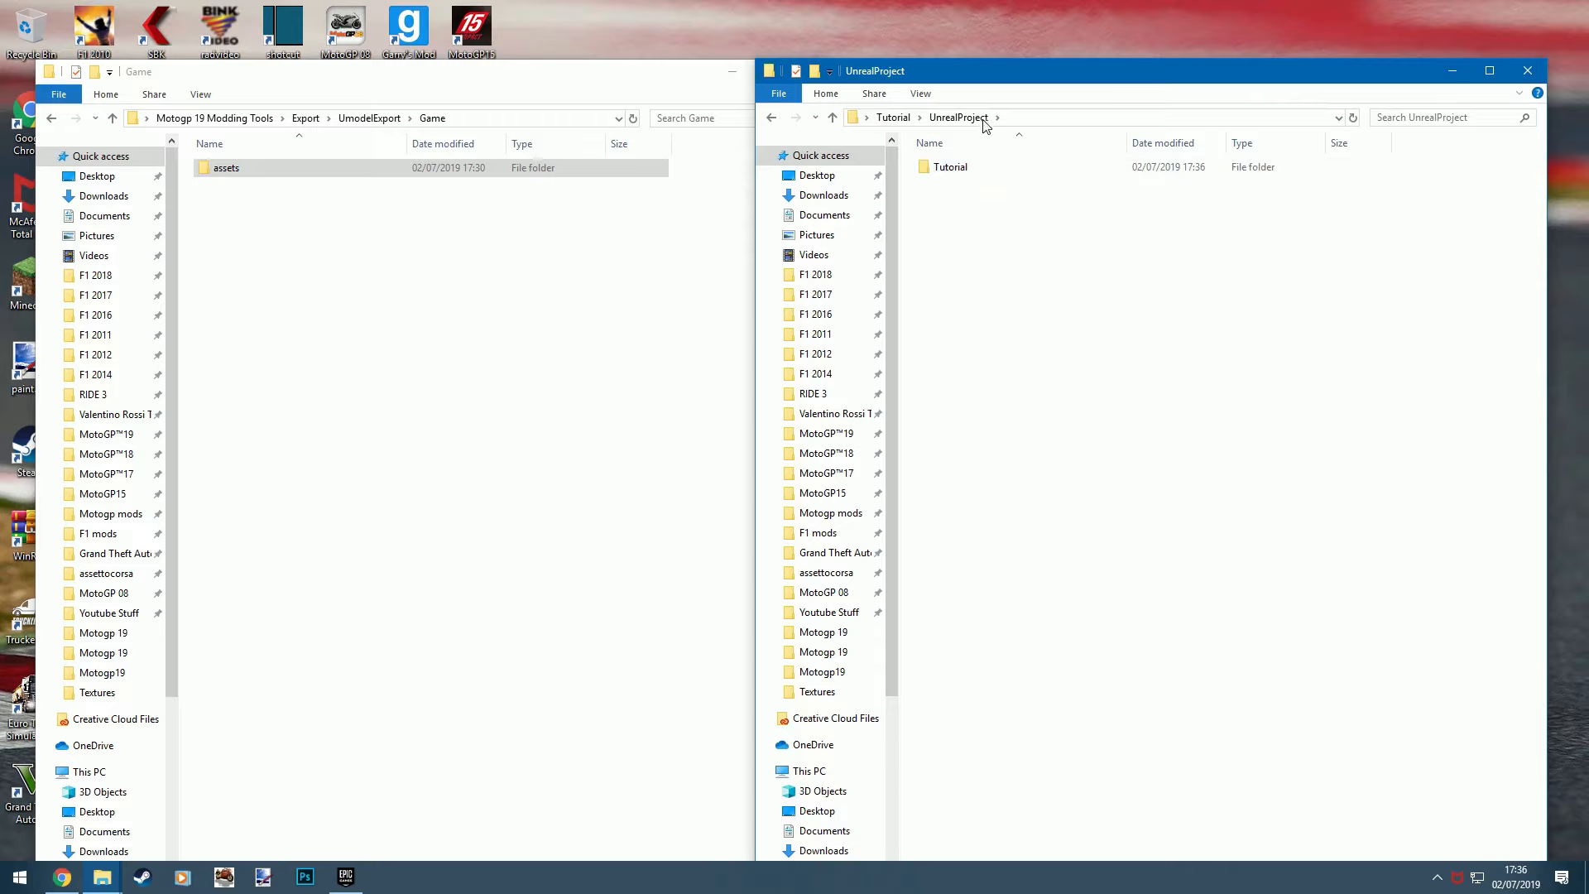
{"action": "double_click", "coordinate": [952, 169]}
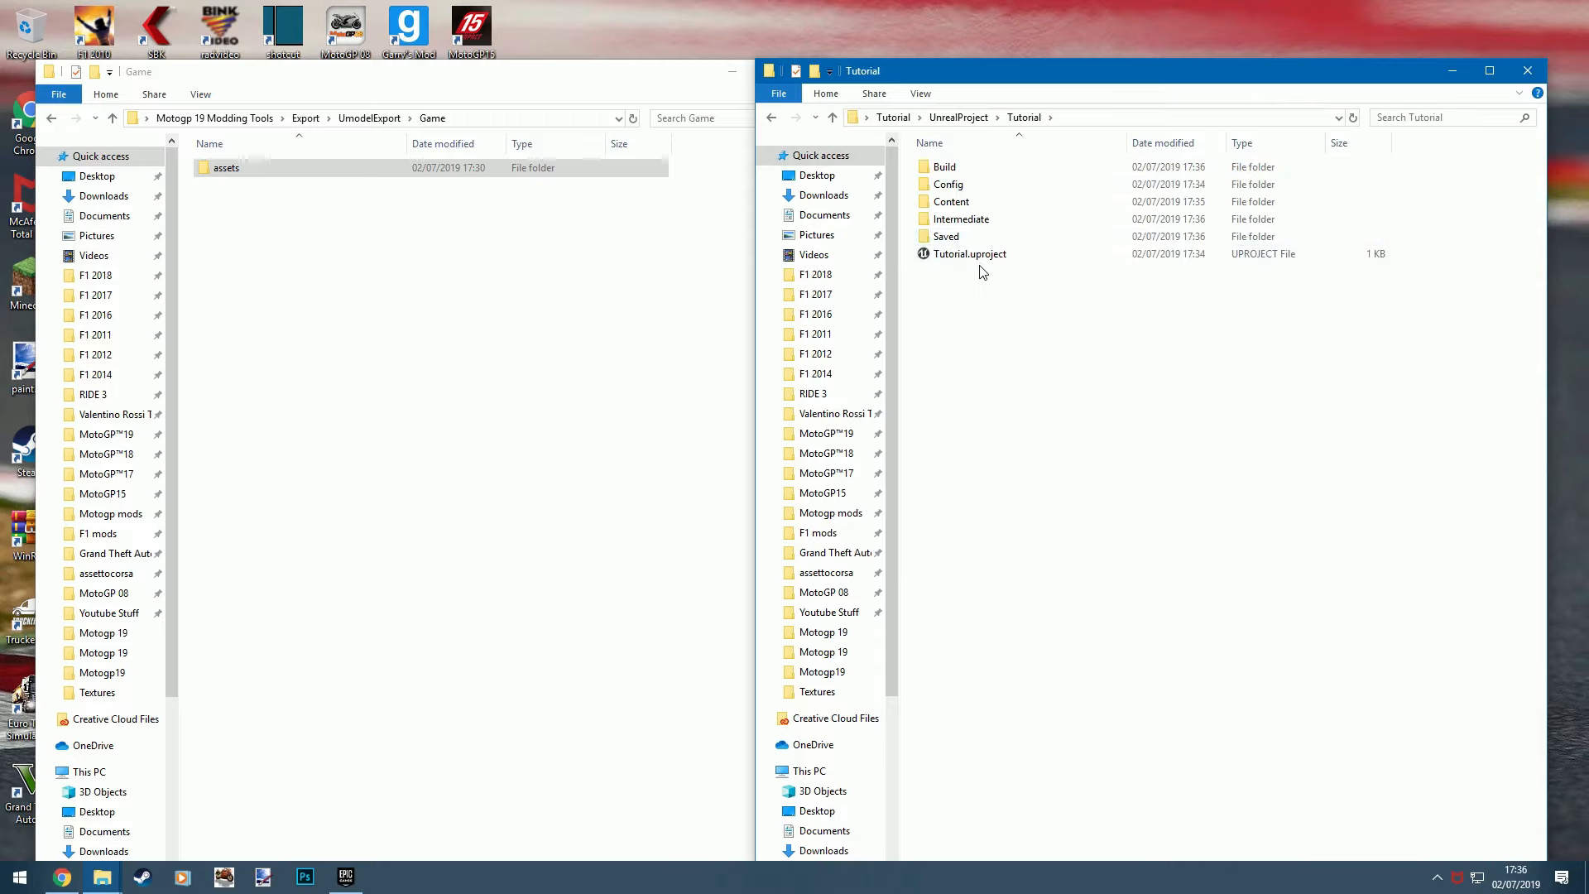
{"action": "double_click", "coordinate": [968, 237]}
{"action": "double_click", "coordinate": [978, 220]}
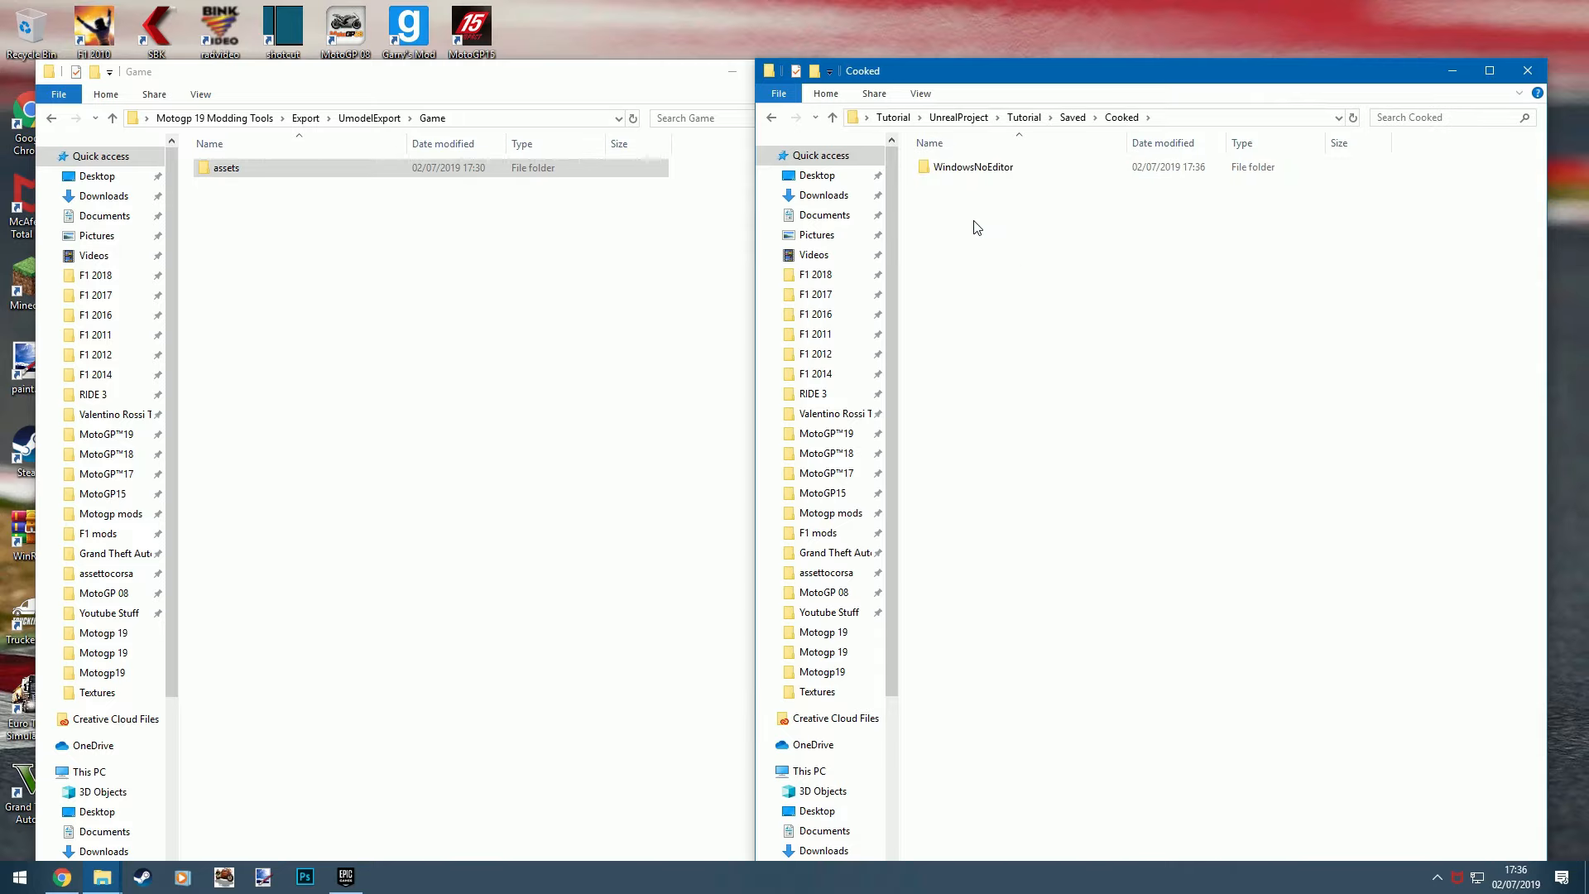
{"action": "double_click", "coordinate": [995, 167]}
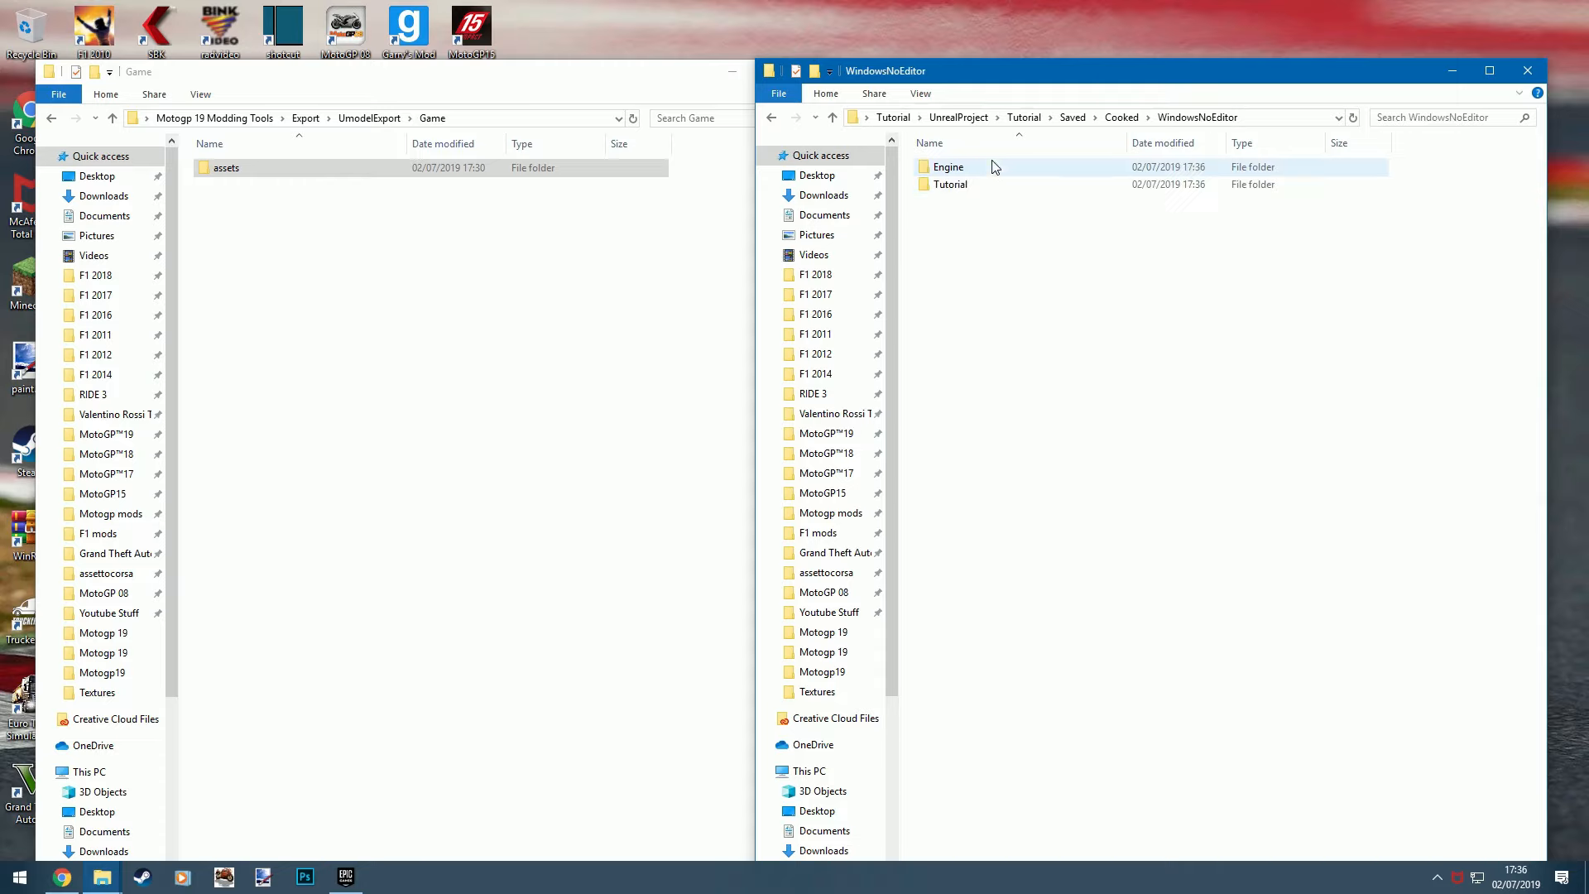
{"action": "double_click", "coordinate": [950, 185]}
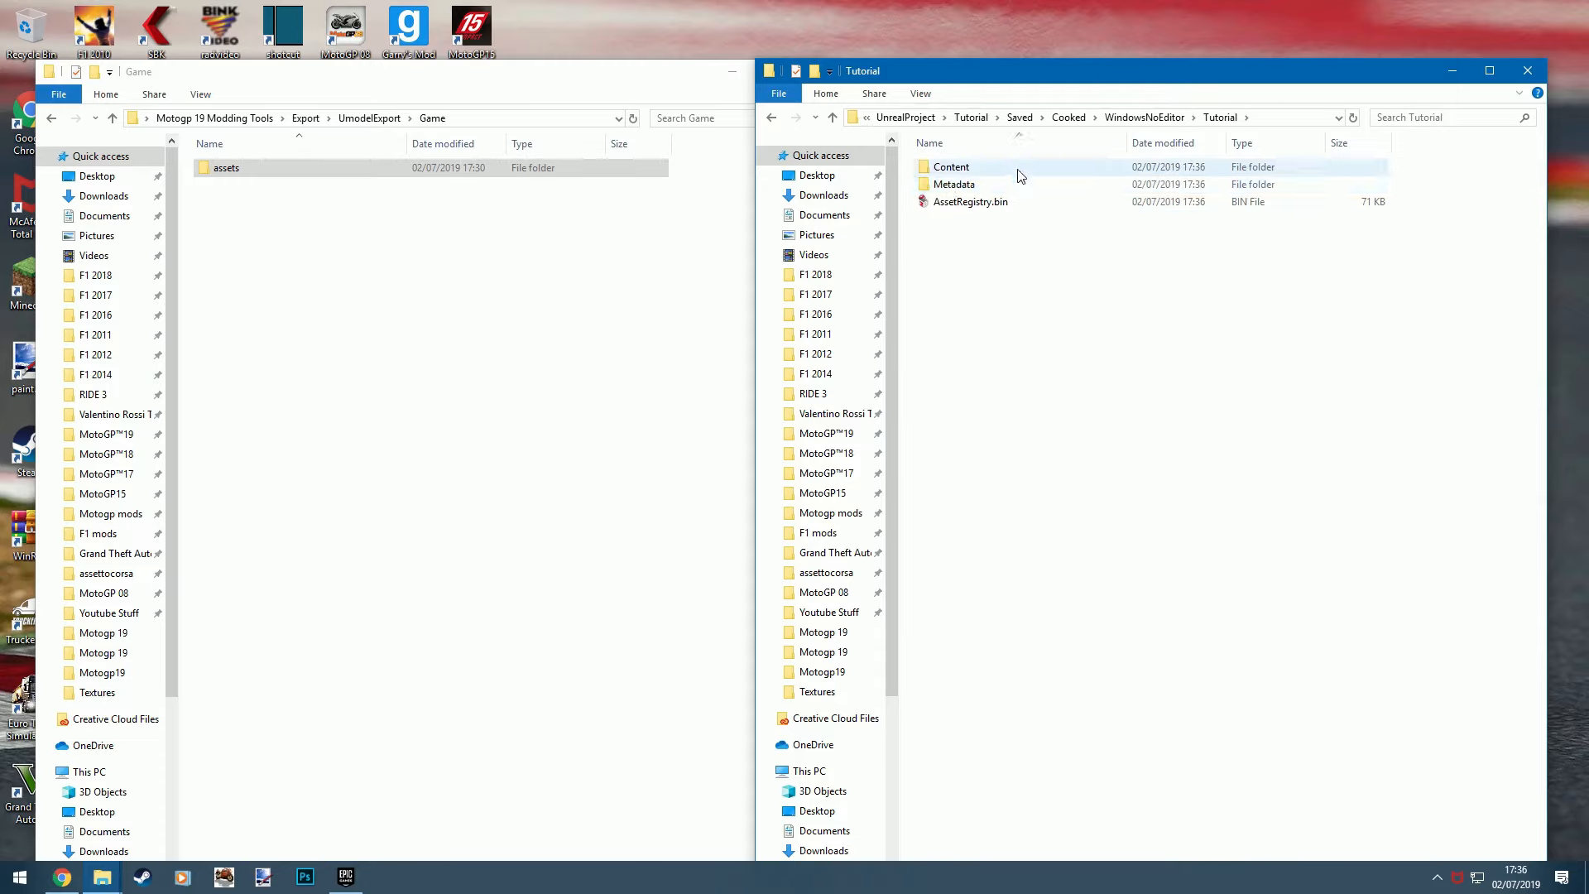
{"action": "left_click", "coordinate": [961, 168]}
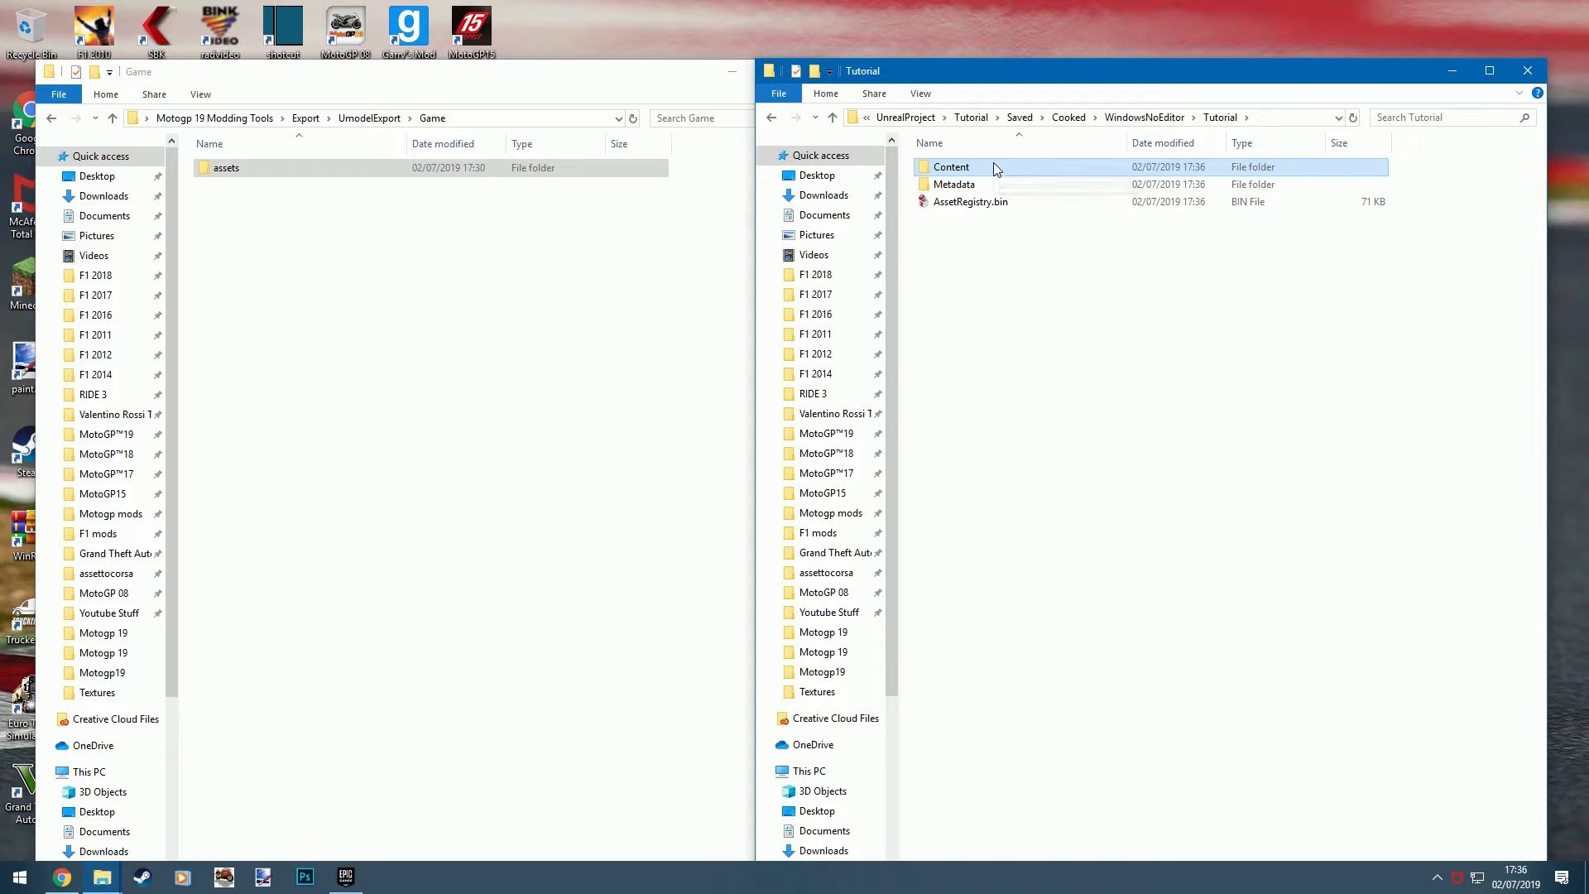
{"action": "right_click", "coordinate": [993, 163]}
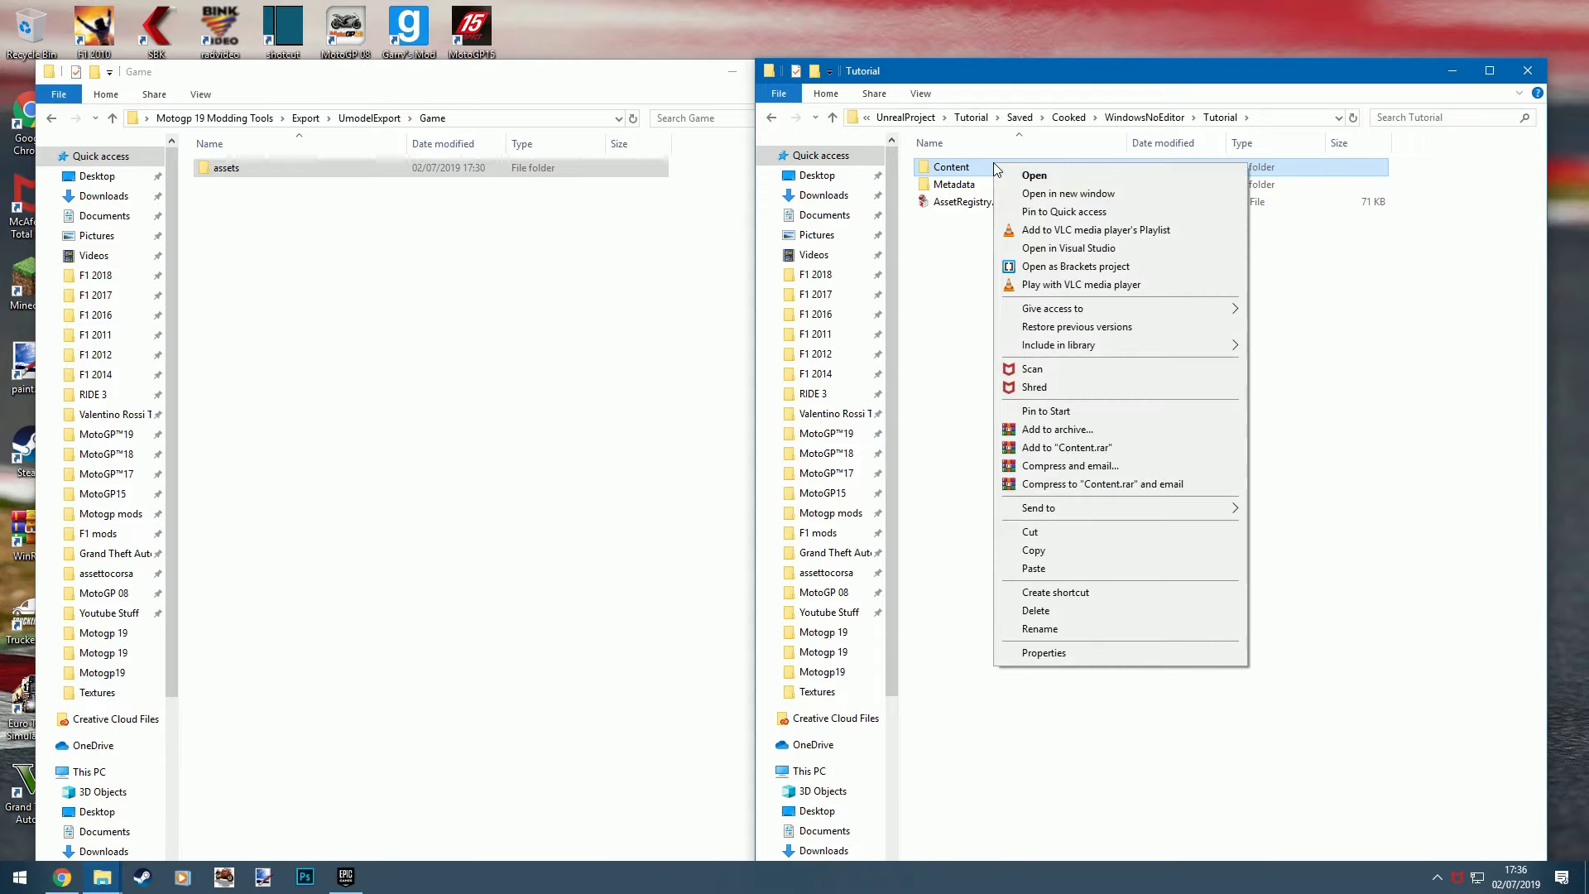
{"action": "left_click", "coordinate": [1034, 550]}
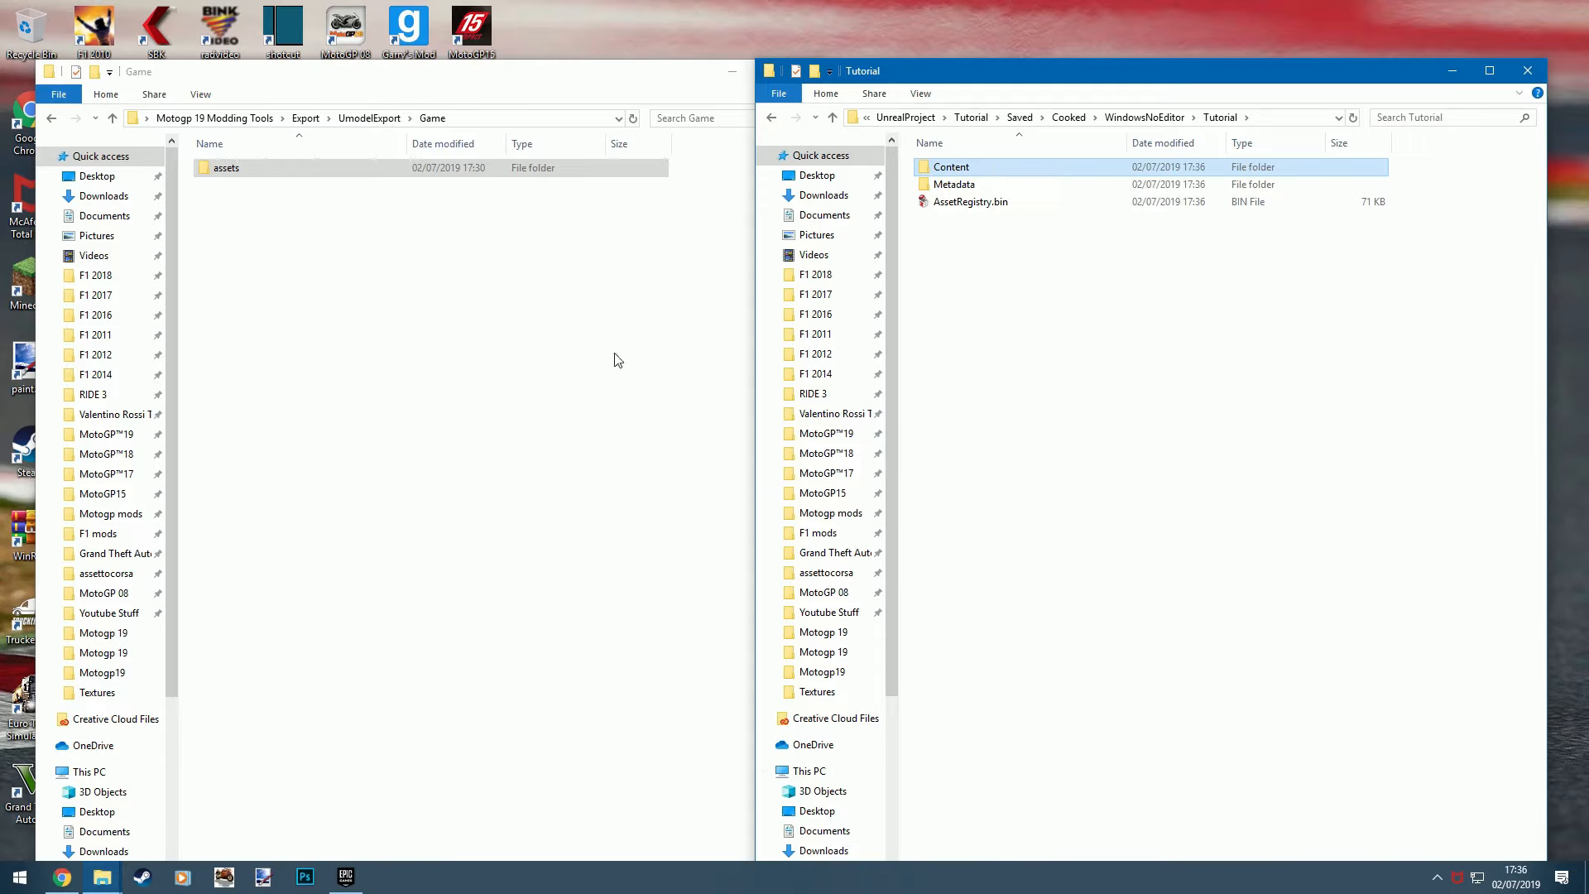
- Paste the copied Content folder into the motogp19 folder inside the main Tutorial folder
{"action": "left_click", "coordinate": [917, 117]}
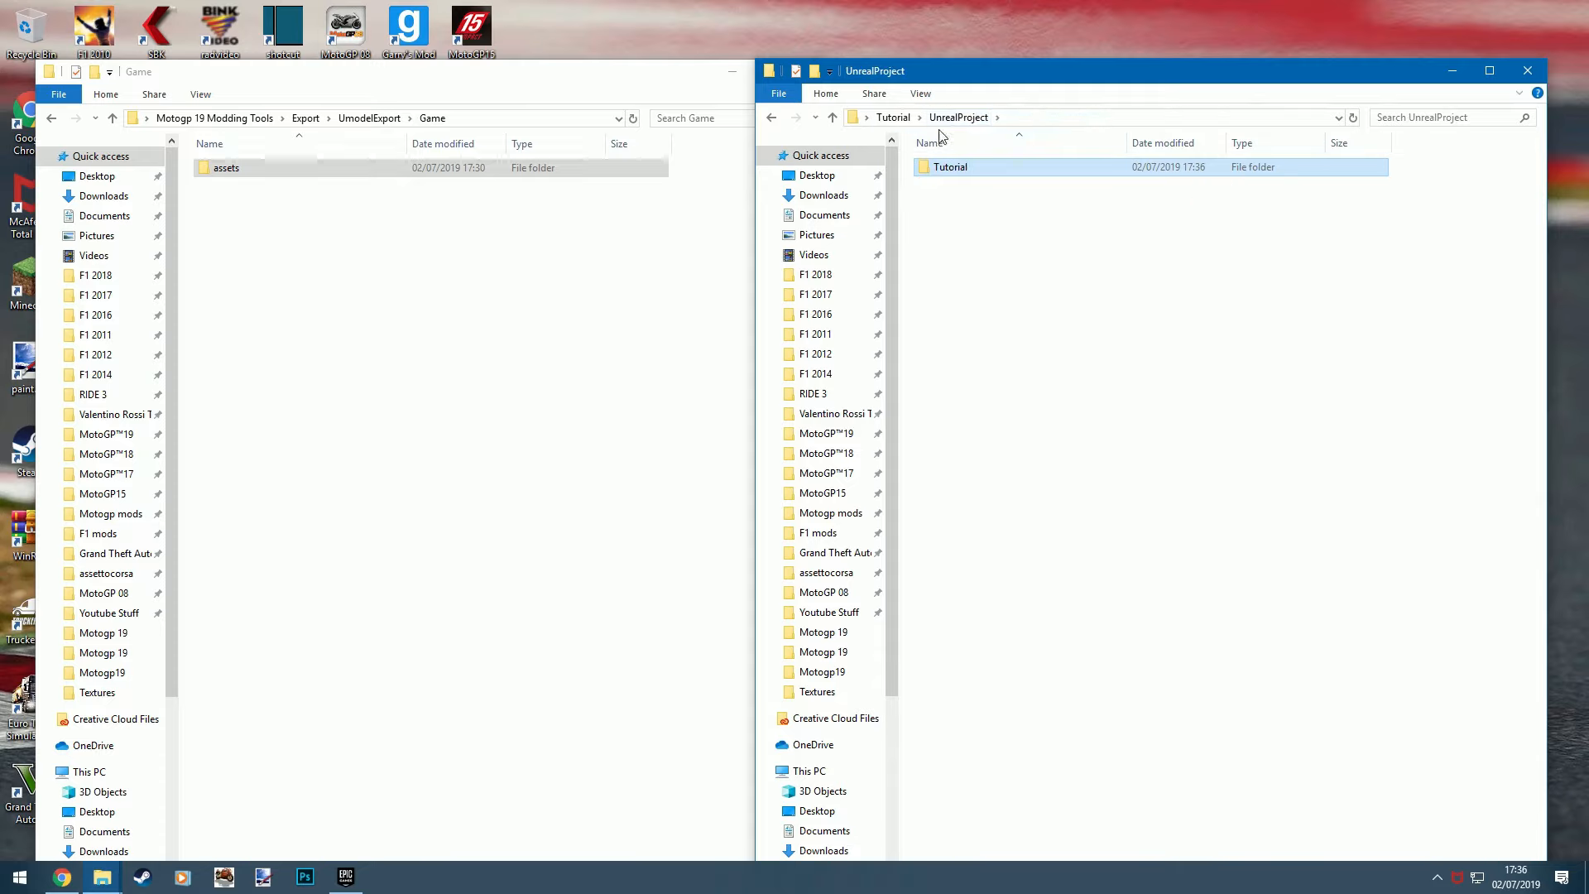
{"action": "left_click", "coordinate": [903, 118]}
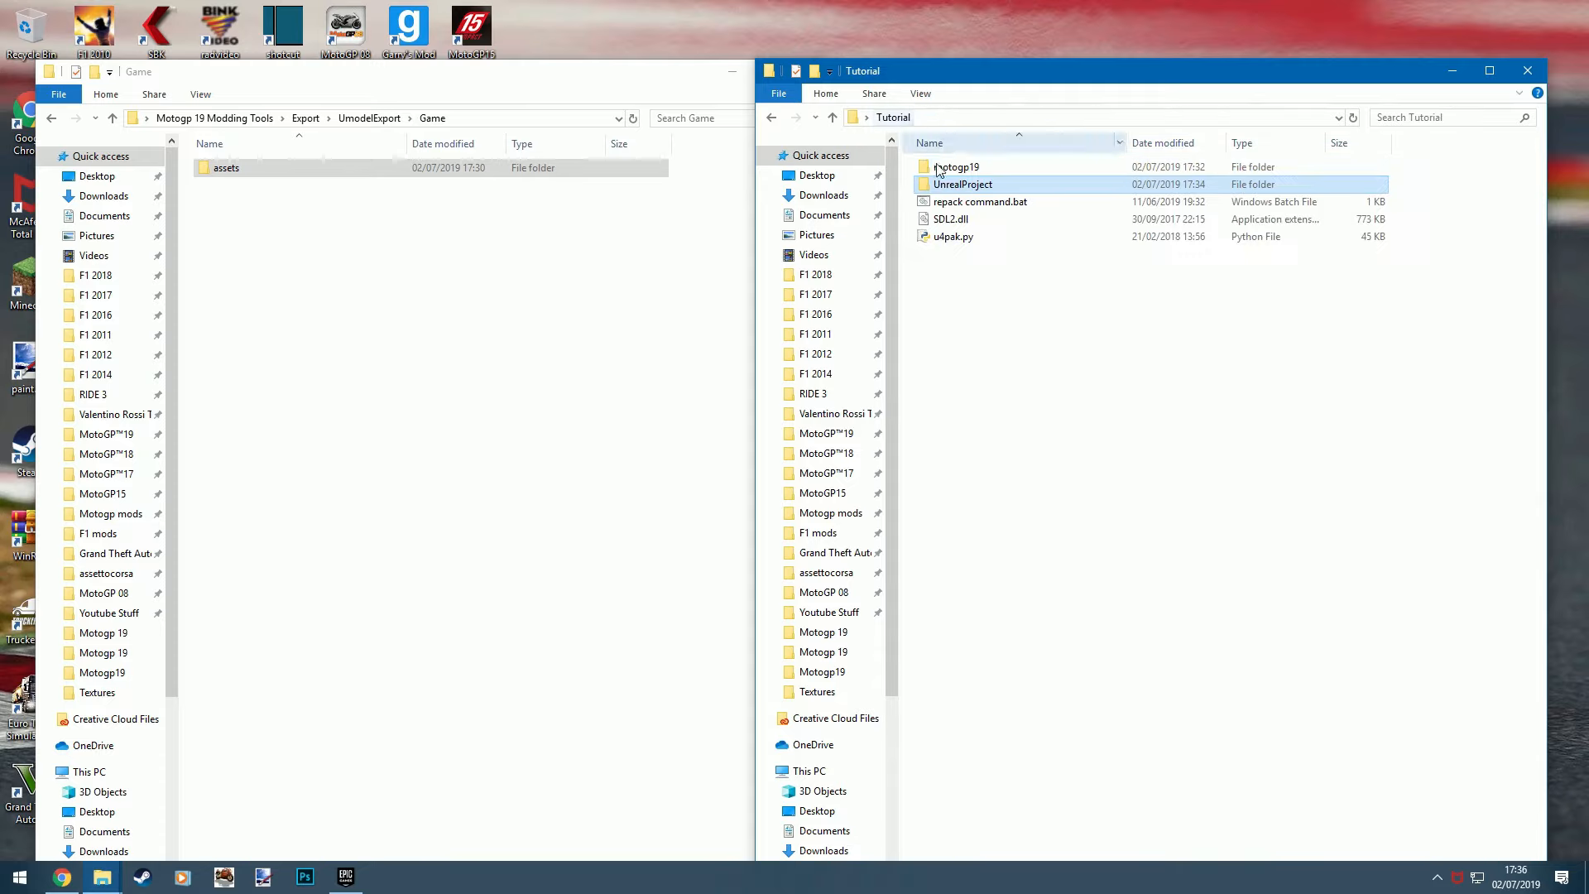
{"action": "double_click", "coordinate": [1007, 169]}
{"action": "right_click", "coordinate": [1020, 262]}
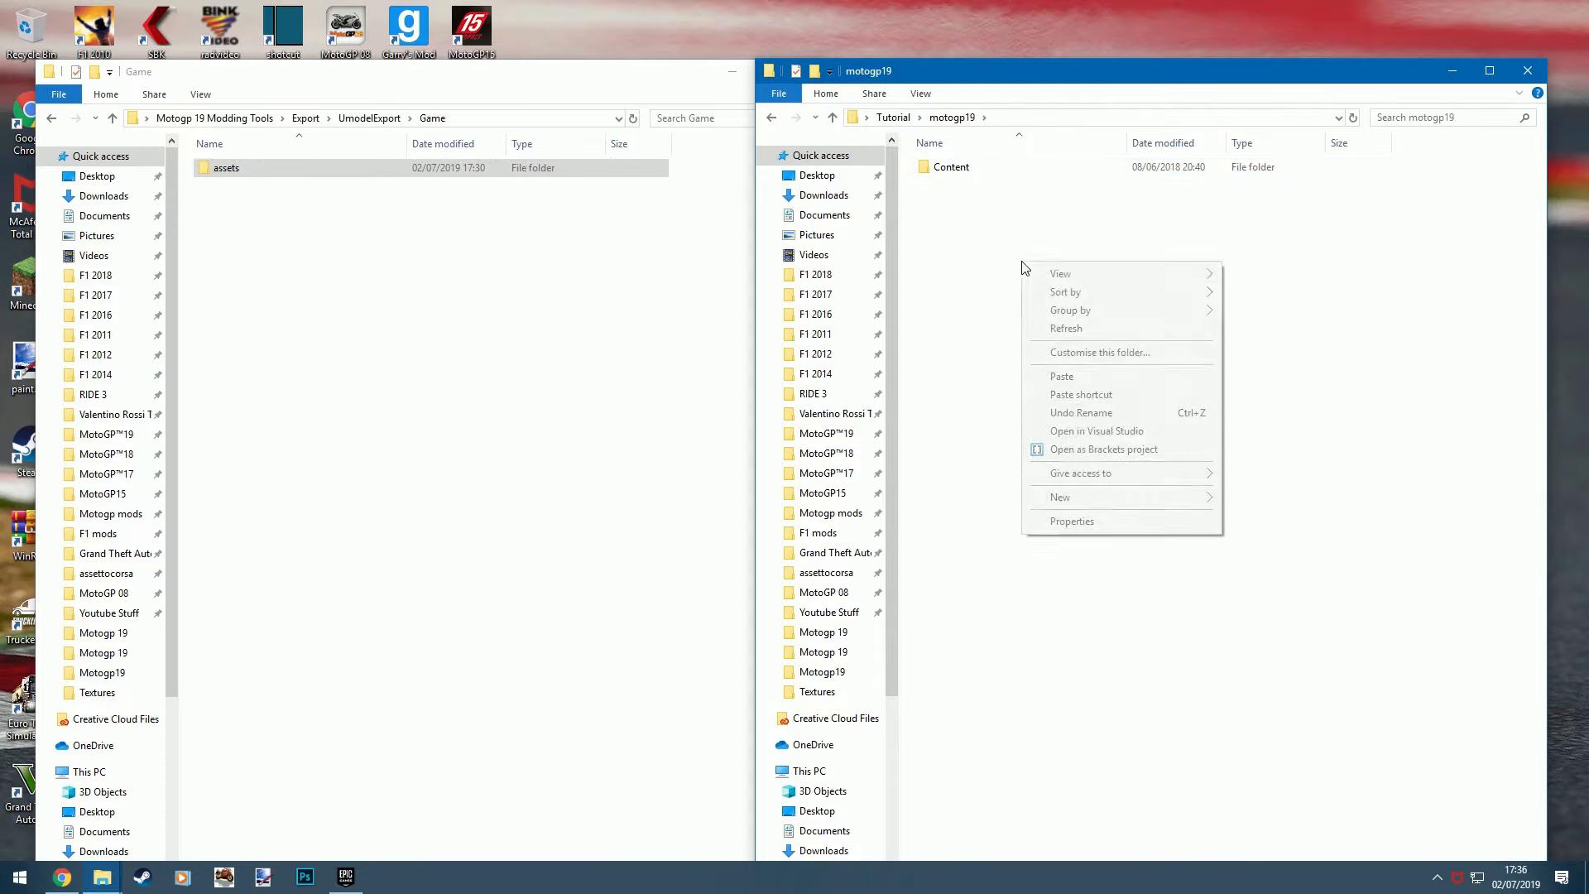
{"action": "left_click", "coordinate": [1065, 379]}
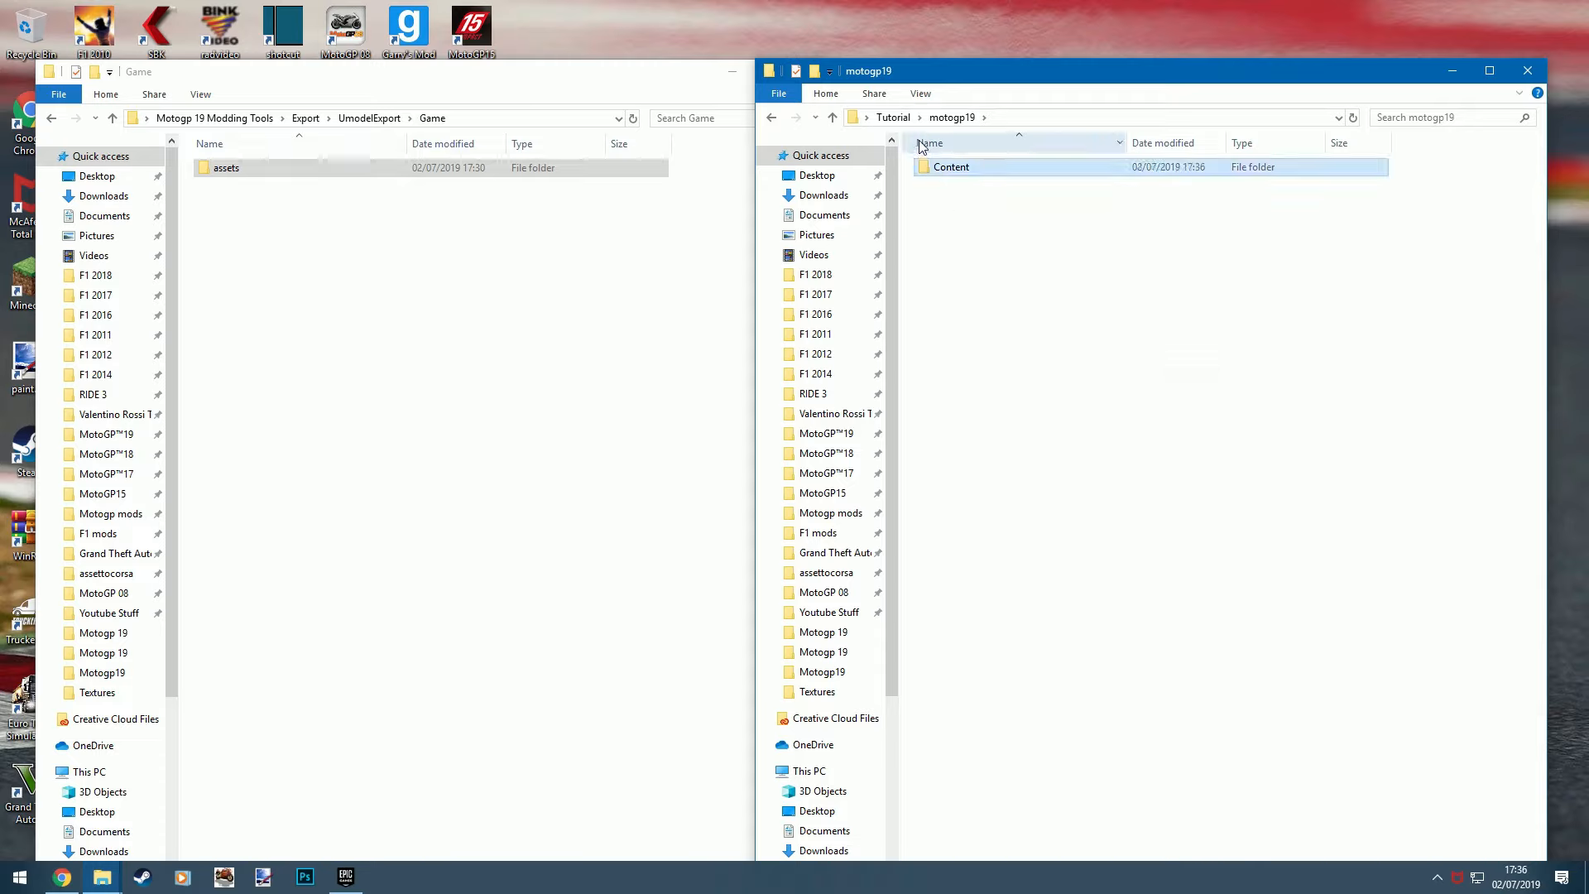
- Check the livery002_d files in the pasted Content folder's chassis104\textures subfolder and go back up to the assets folder
{"action": "double_click", "coordinate": [974, 172]}
{"action": "double_click", "coordinate": [974, 172]}
{"action": "double_click", "coordinate": [974, 172]}
{"action": "double_click", "coordinate": [974, 172]}
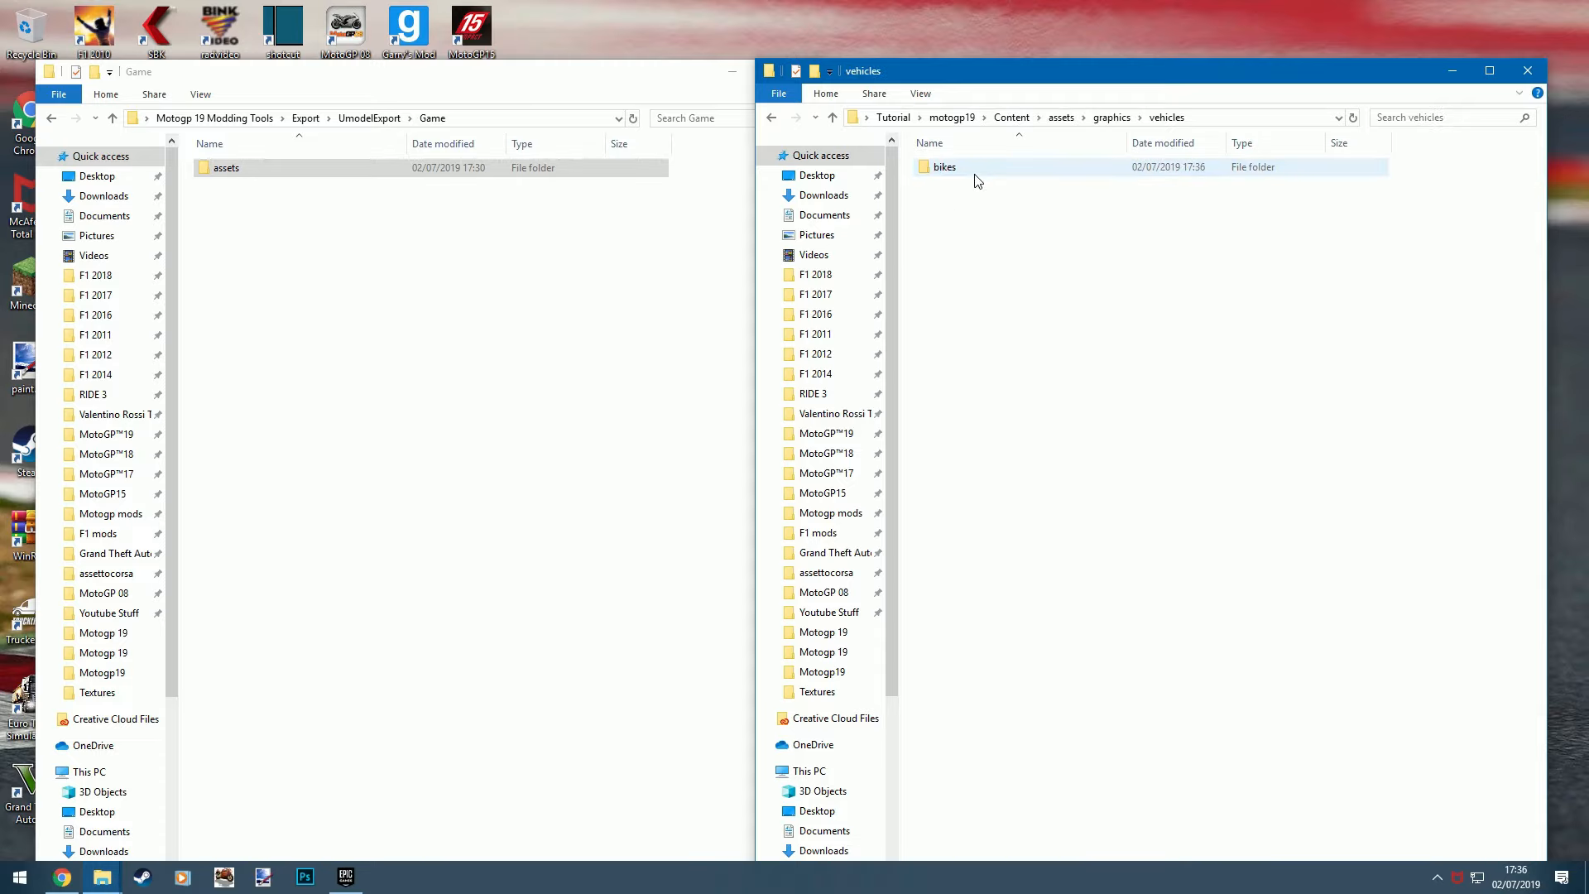
{"action": "double_click", "coordinate": [974, 172]}
{"action": "double_click", "coordinate": [974, 172]}
{"action": "double_click", "coordinate": [975, 172]}
{"action": "double_click", "coordinate": [974, 172]}
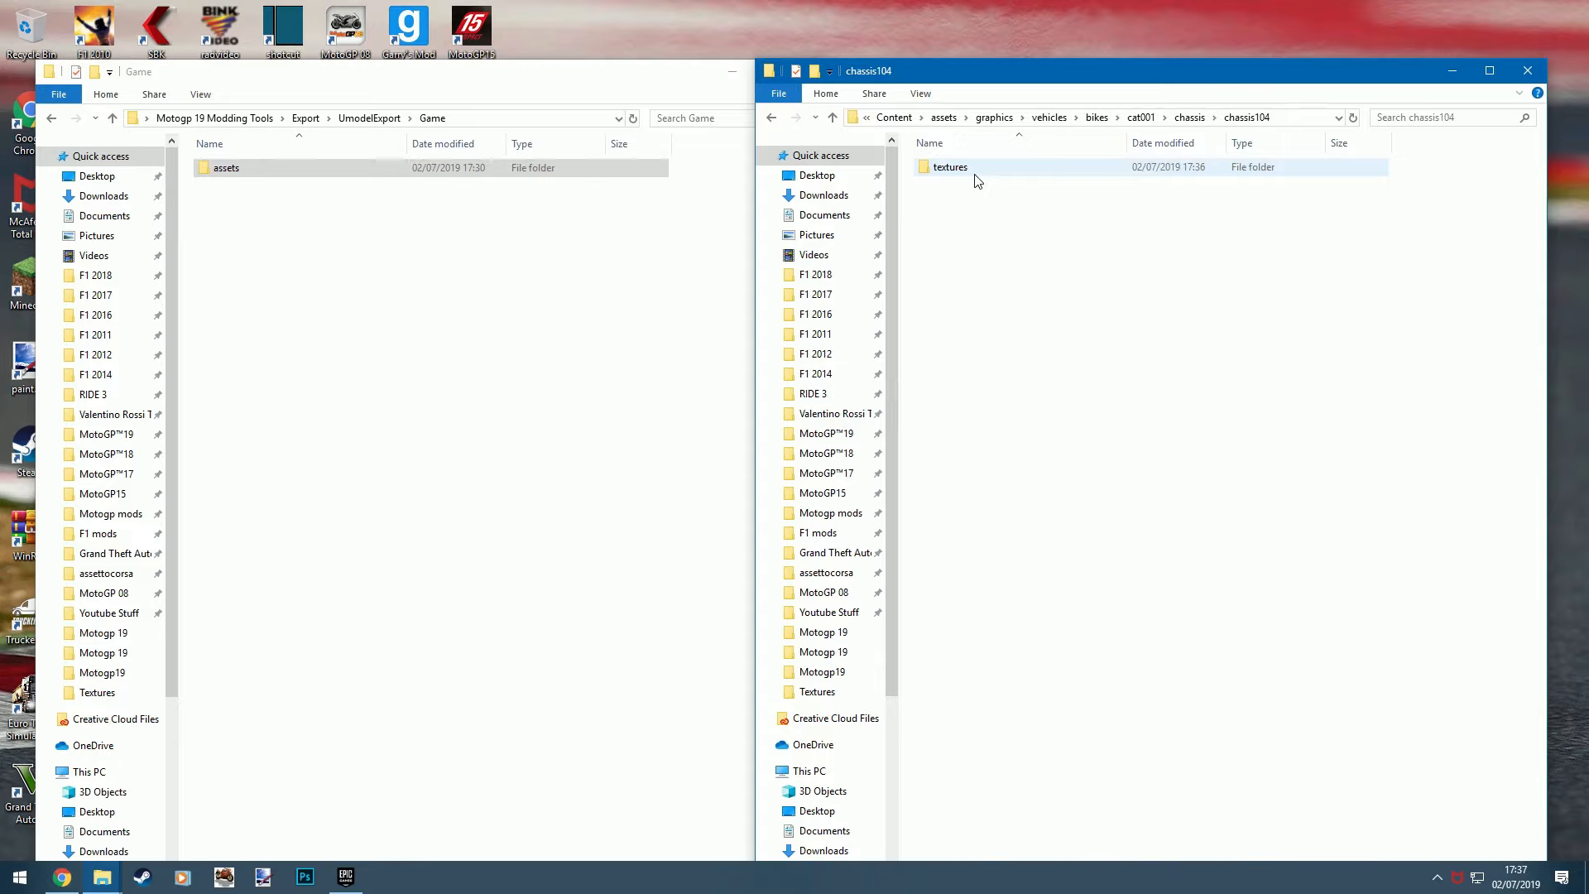
{"action": "double_click", "coordinate": [974, 172]}
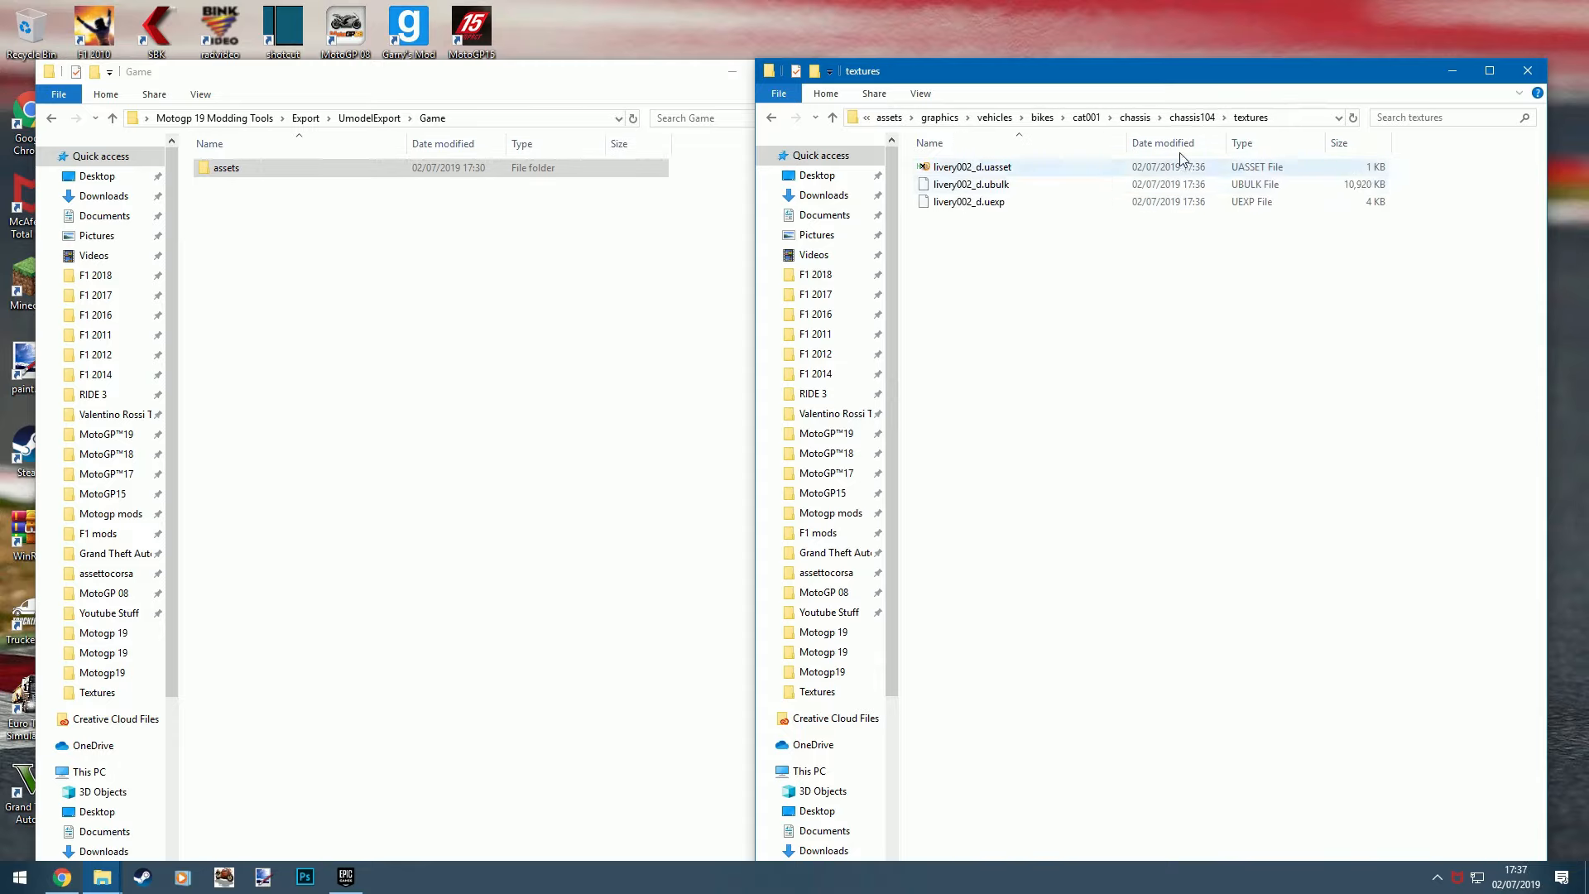
{"action": "left_click", "coordinate": [993, 202]}
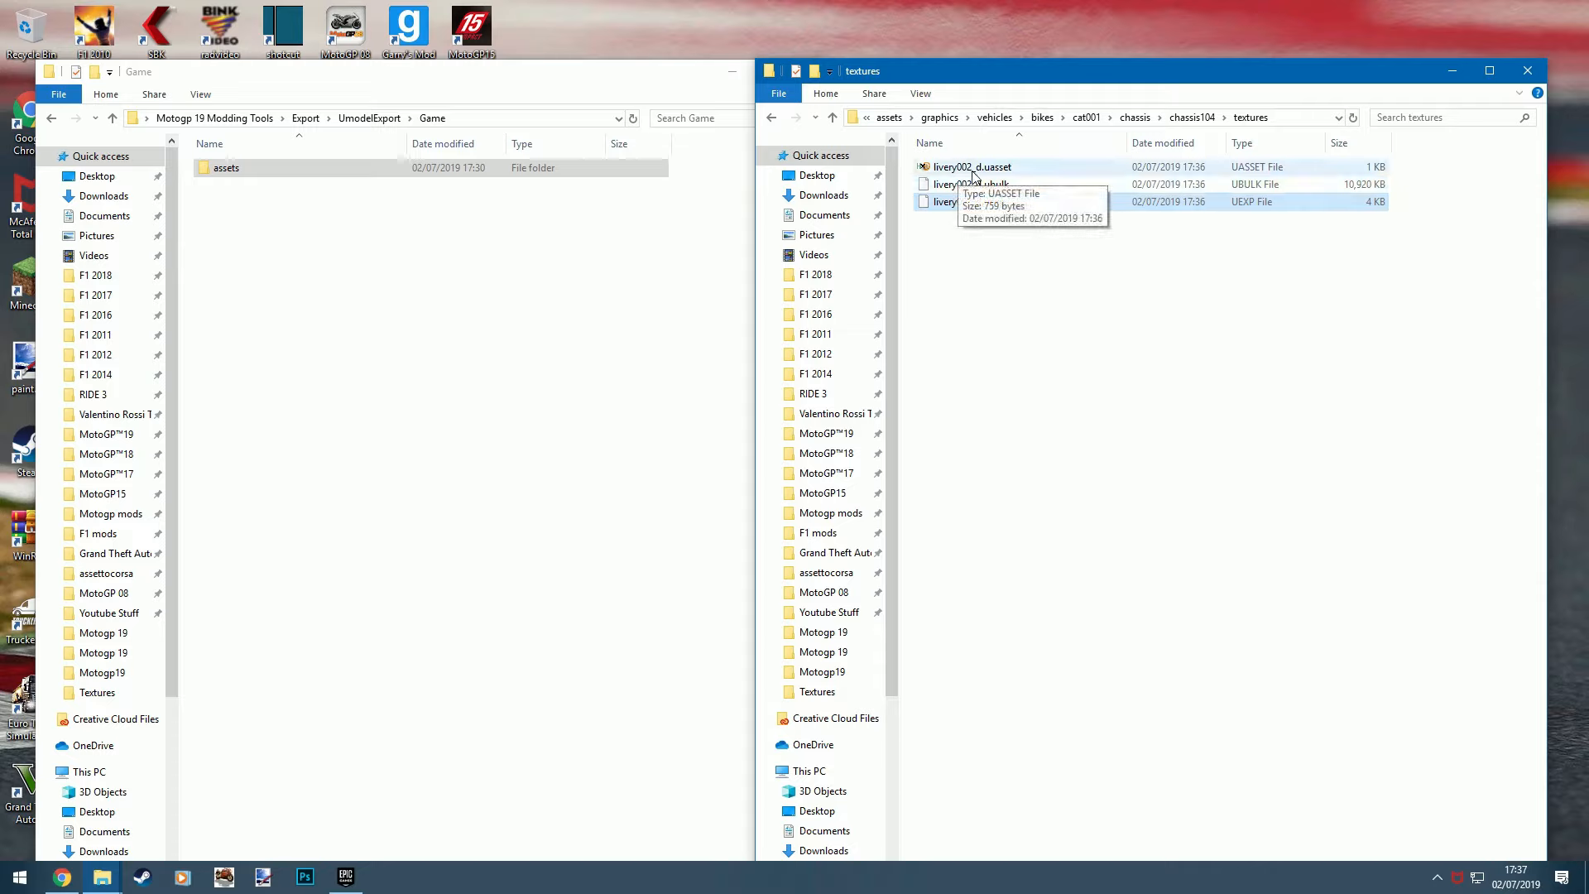
{"action": "left_click", "coordinate": [1029, 246]}
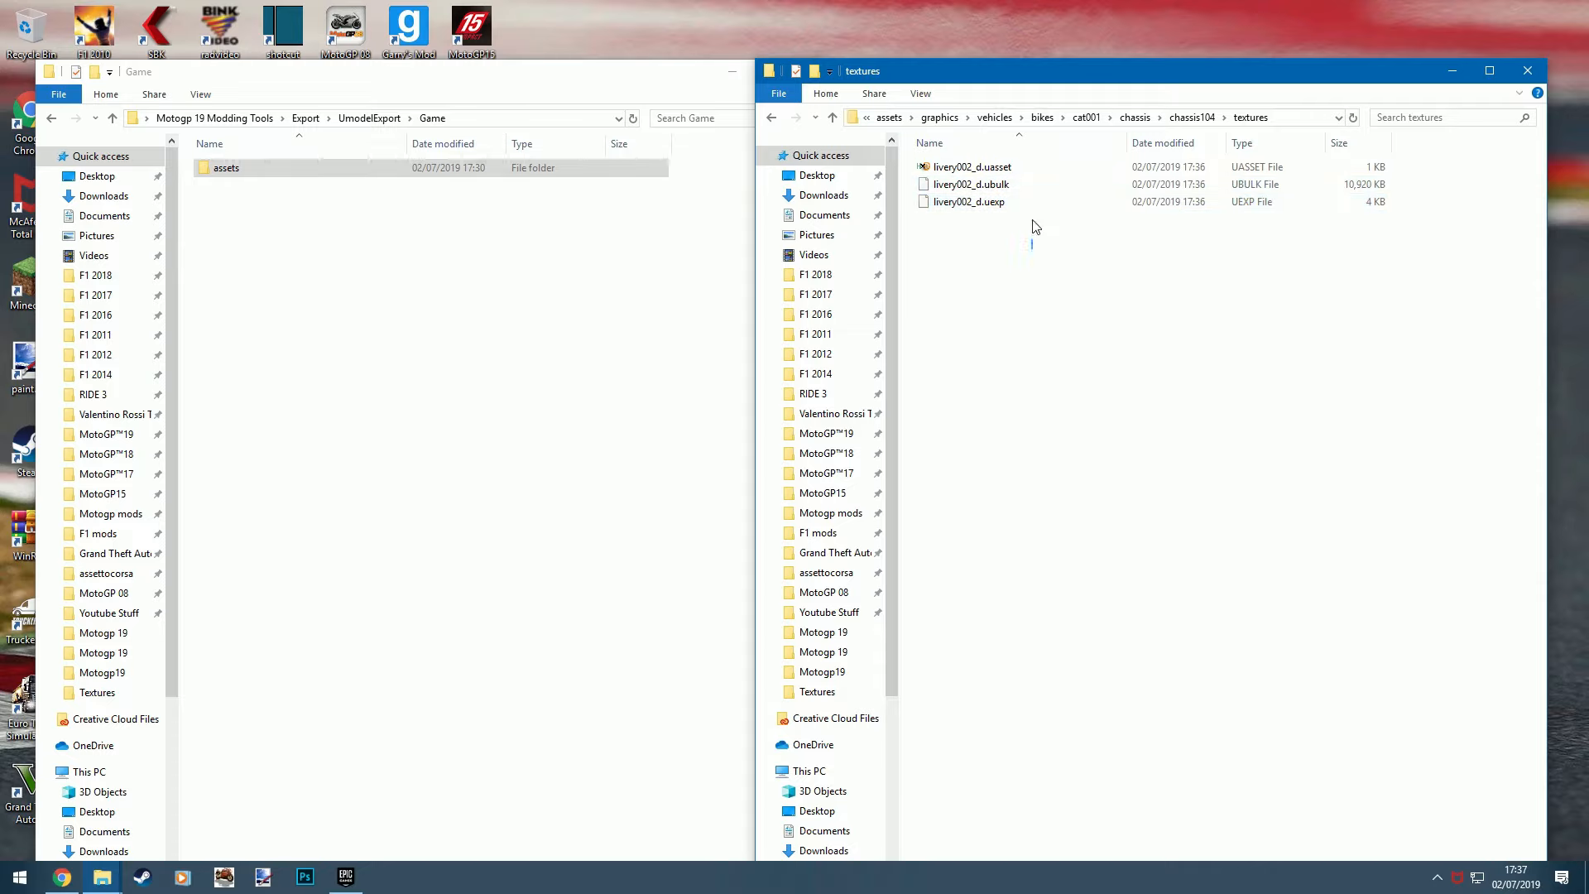
{"action": "left_click_drag", "start_coordinate": [1034, 226], "coordinate": [1024, 157]}
{"action": "left_click", "coordinate": [888, 117]}
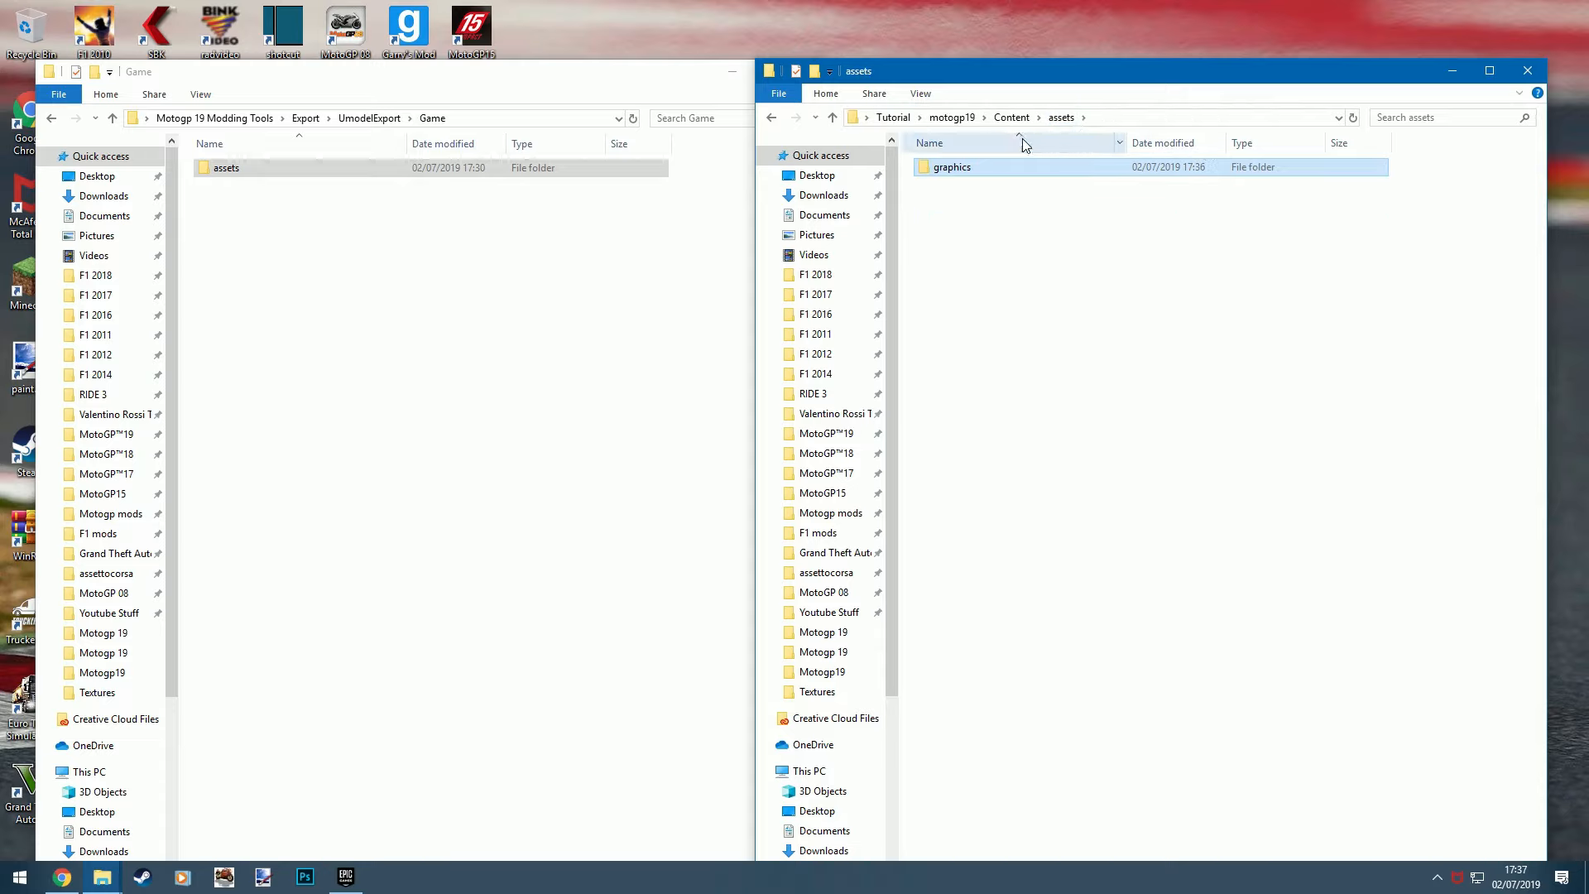
- Return to the main Tutorial folder and run repack command.bat to pack the motogp19 folder into a PAK file
{"action": "left_click", "coordinate": [952, 116]}
{"action": "left_click", "coordinate": [891, 117]}
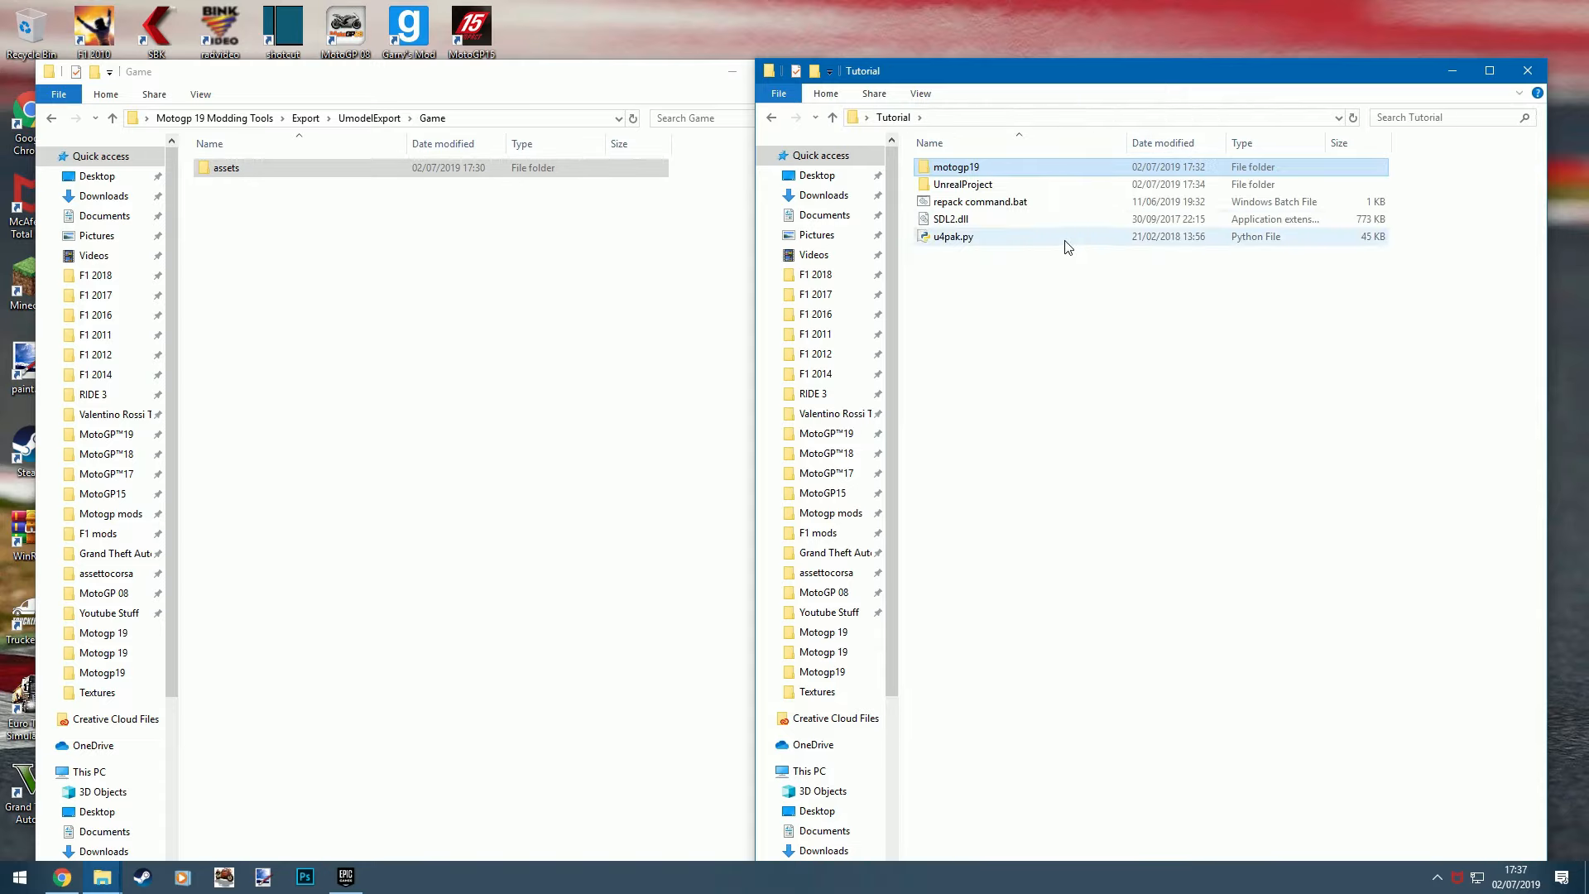
{"action": "double_click", "coordinate": [981, 202]}
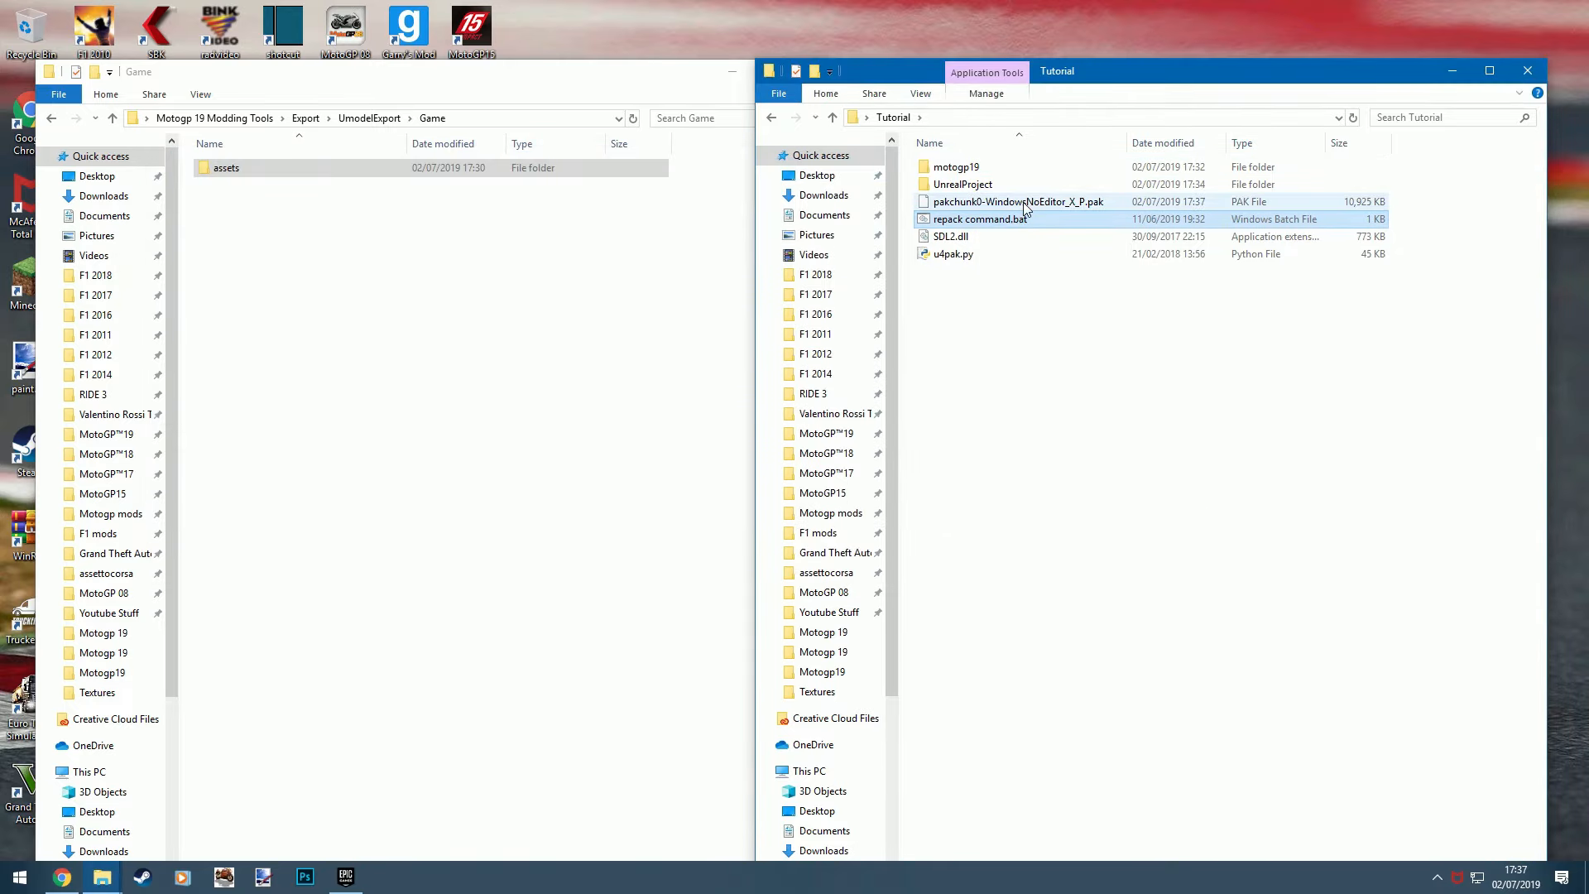
- Rename the repacked PAK file to pakchunk0-WindowsNoEditor_Tutorial_P.pak
{"action": "left_click", "coordinate": [1055, 203]}
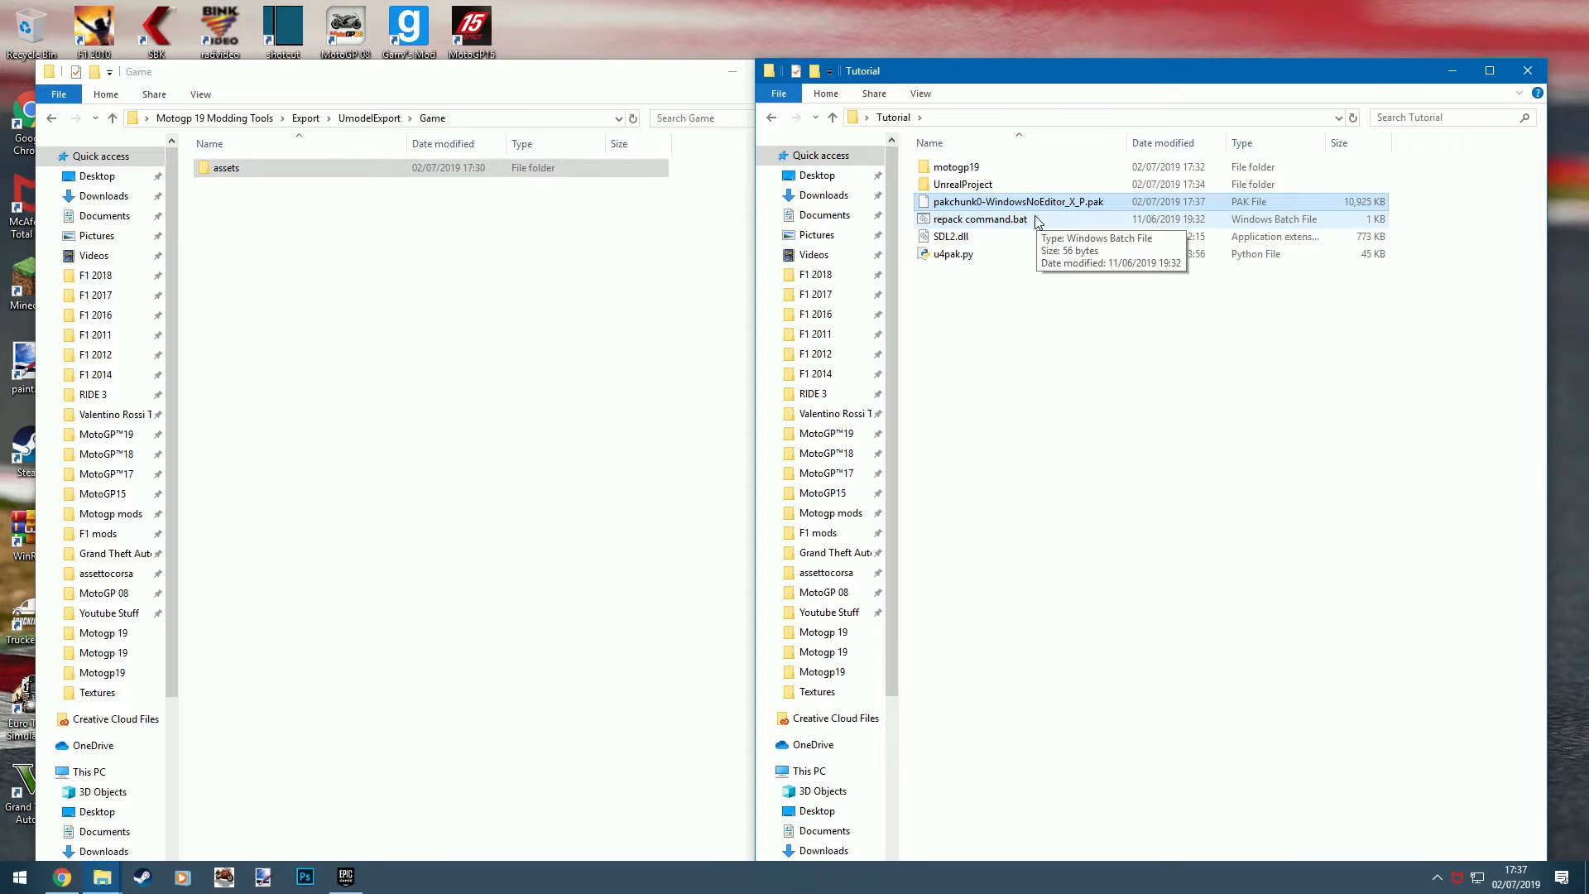
{"action": "left_click_drag", "start_coordinate": [1090, 79], "coordinate": [1128, 80]}
{"action": "left_click_drag", "start_coordinate": [682, 71], "coordinate": [643, 73]}
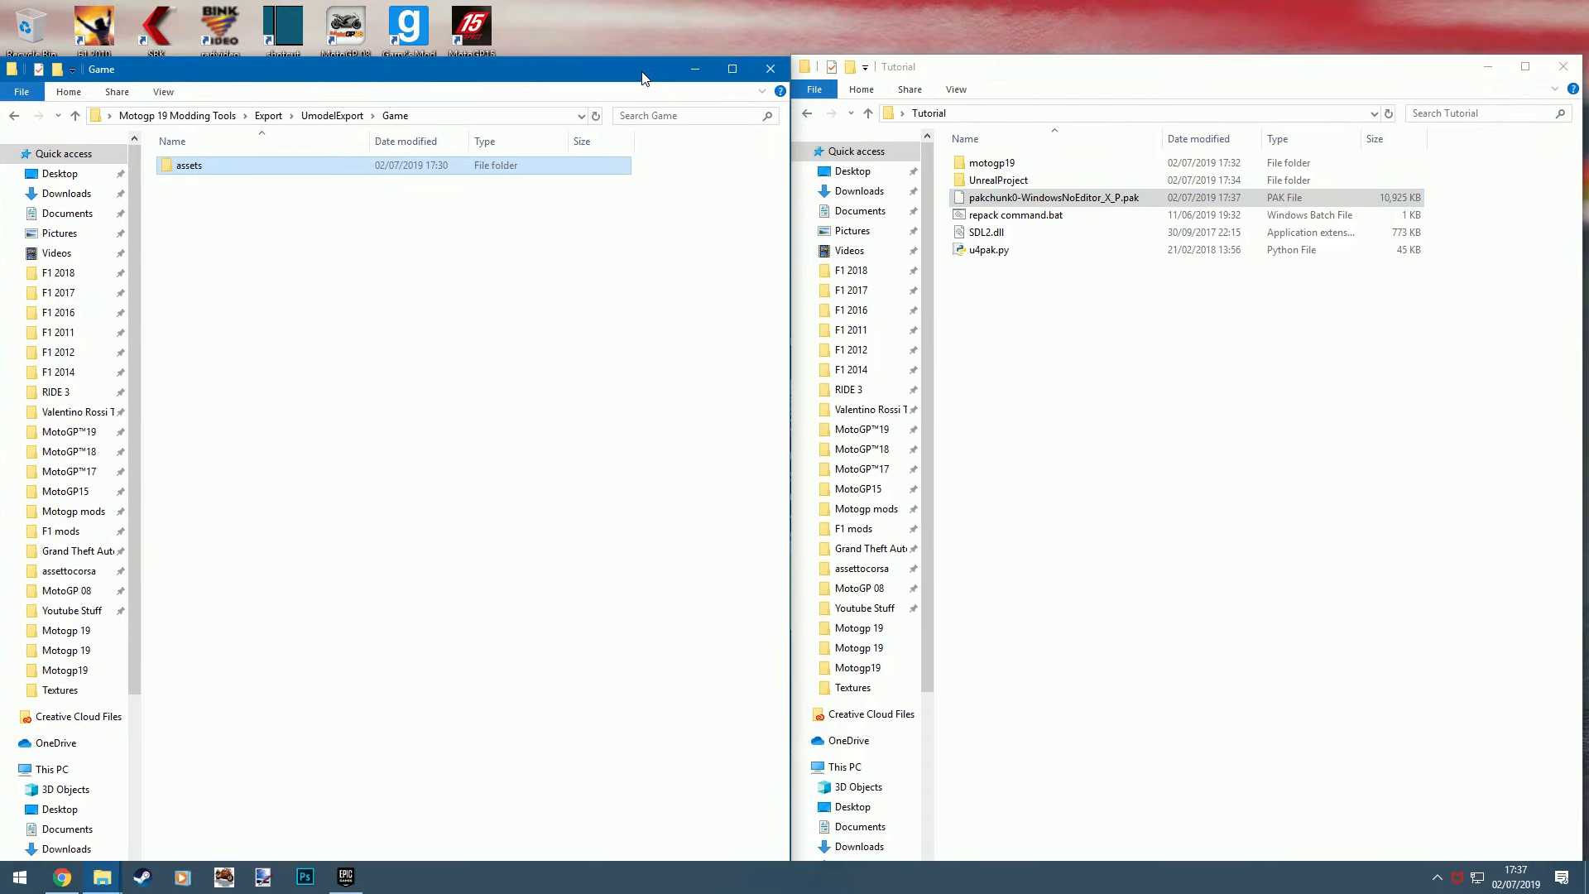
{"action": "left_click", "coordinate": [1104, 199]}
{"action": "right_click", "coordinate": [1134, 200]}
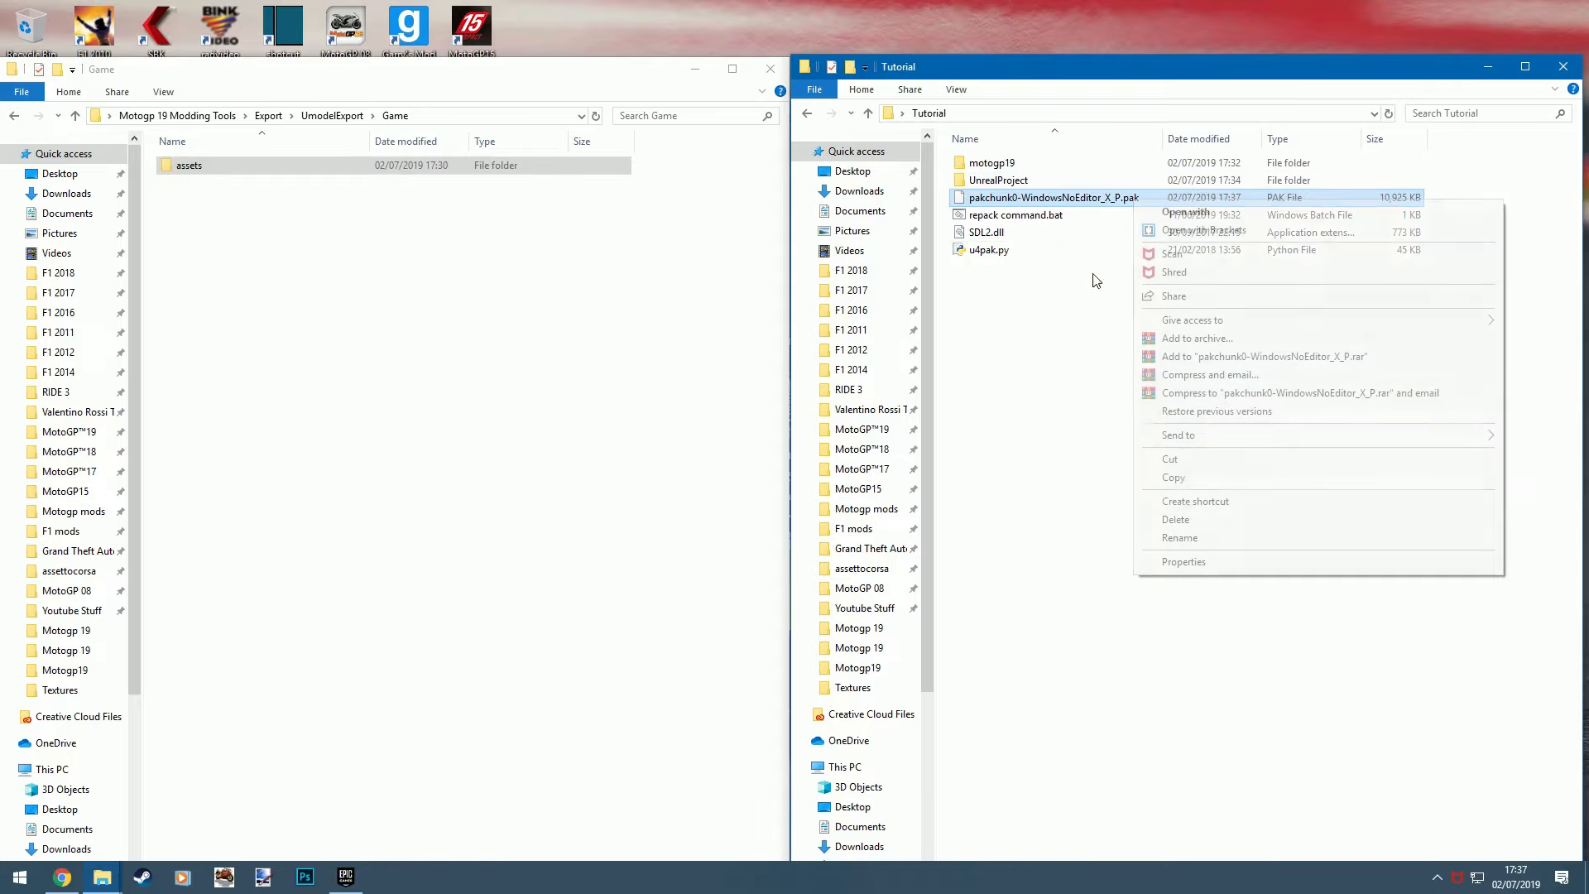
{"action": "left_click", "coordinate": [1233, 538]}
{"action": "double_click", "coordinate": [1107, 197]}
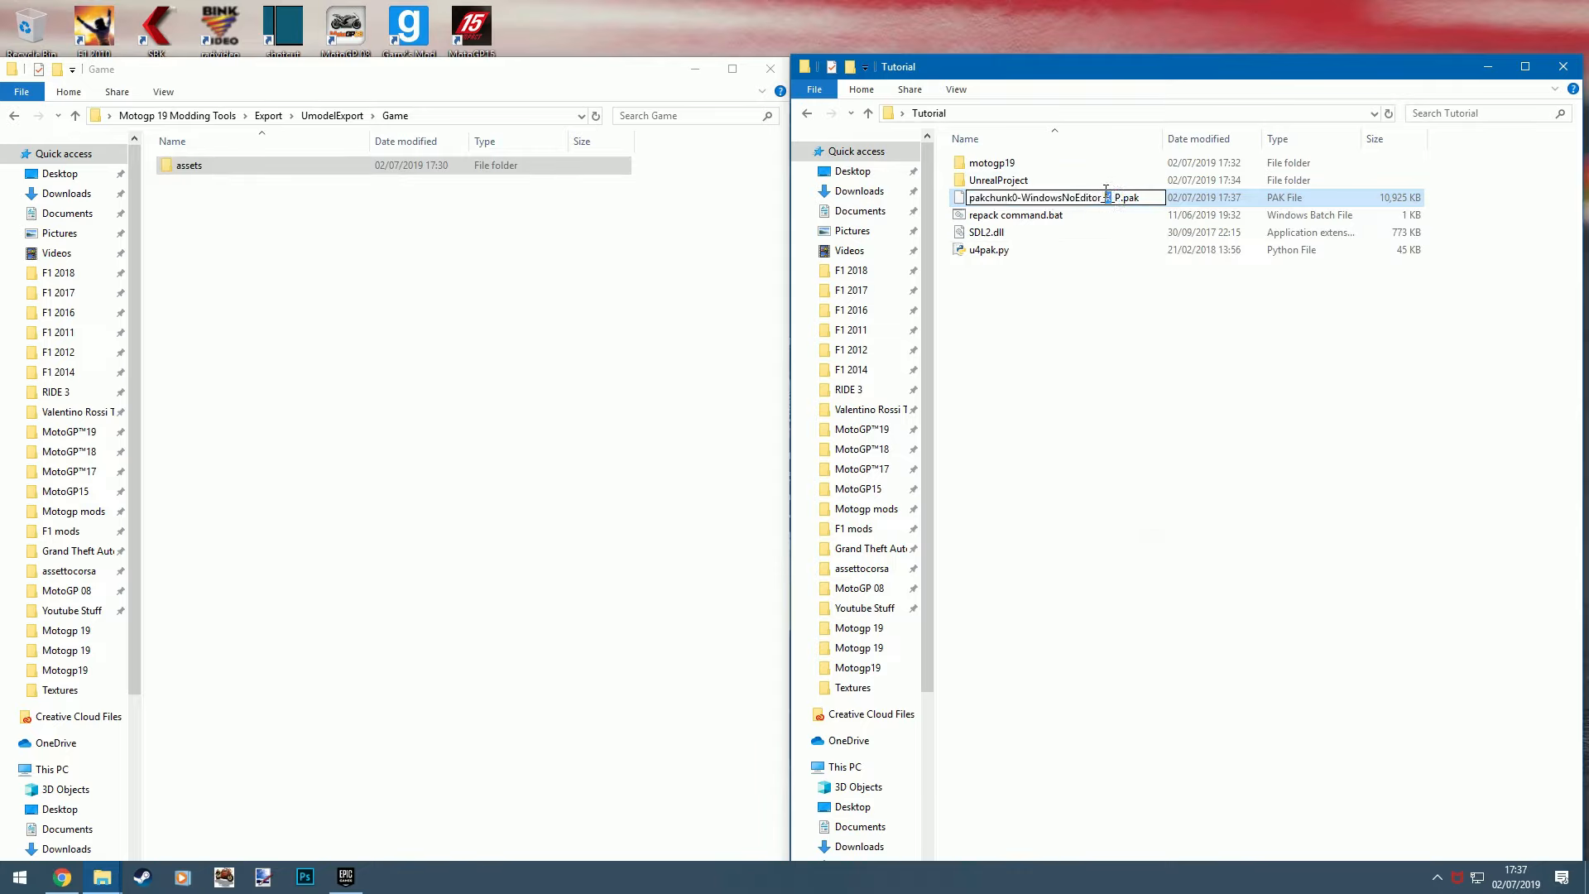
{"action": "type", "text": "Tutorial"}
{"action": "key", "text": "Return"}
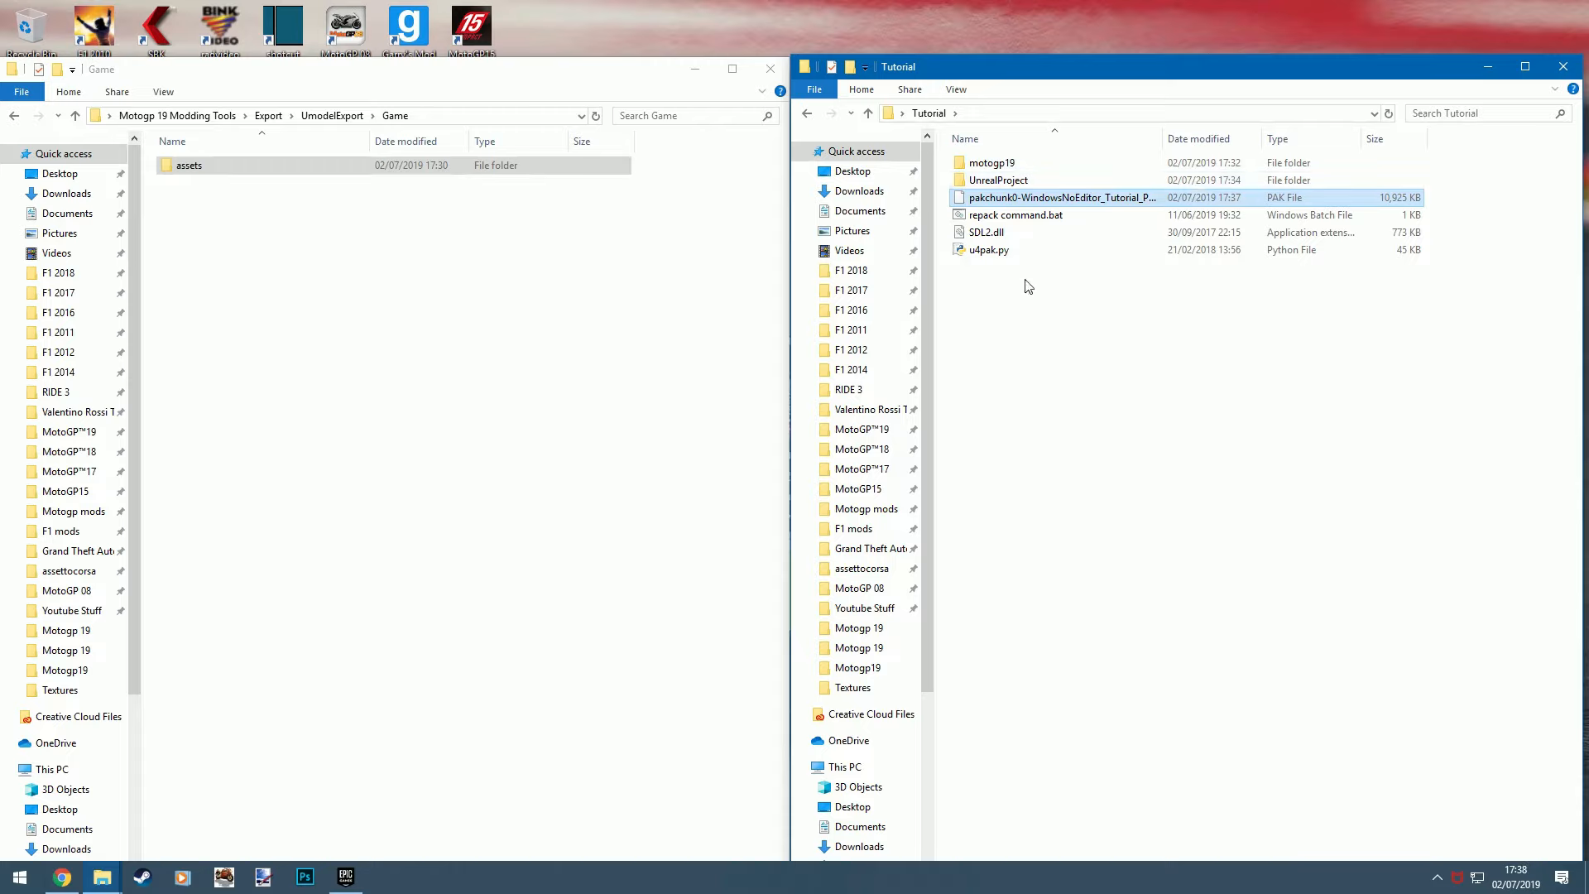
- Copy the renamed PAK file and open the game folder C:\Program Files (x86)\Steam\steamapps\common\MotoGP™19 in the other Explorer window
{"action": "right_click", "coordinate": [1073, 201]}
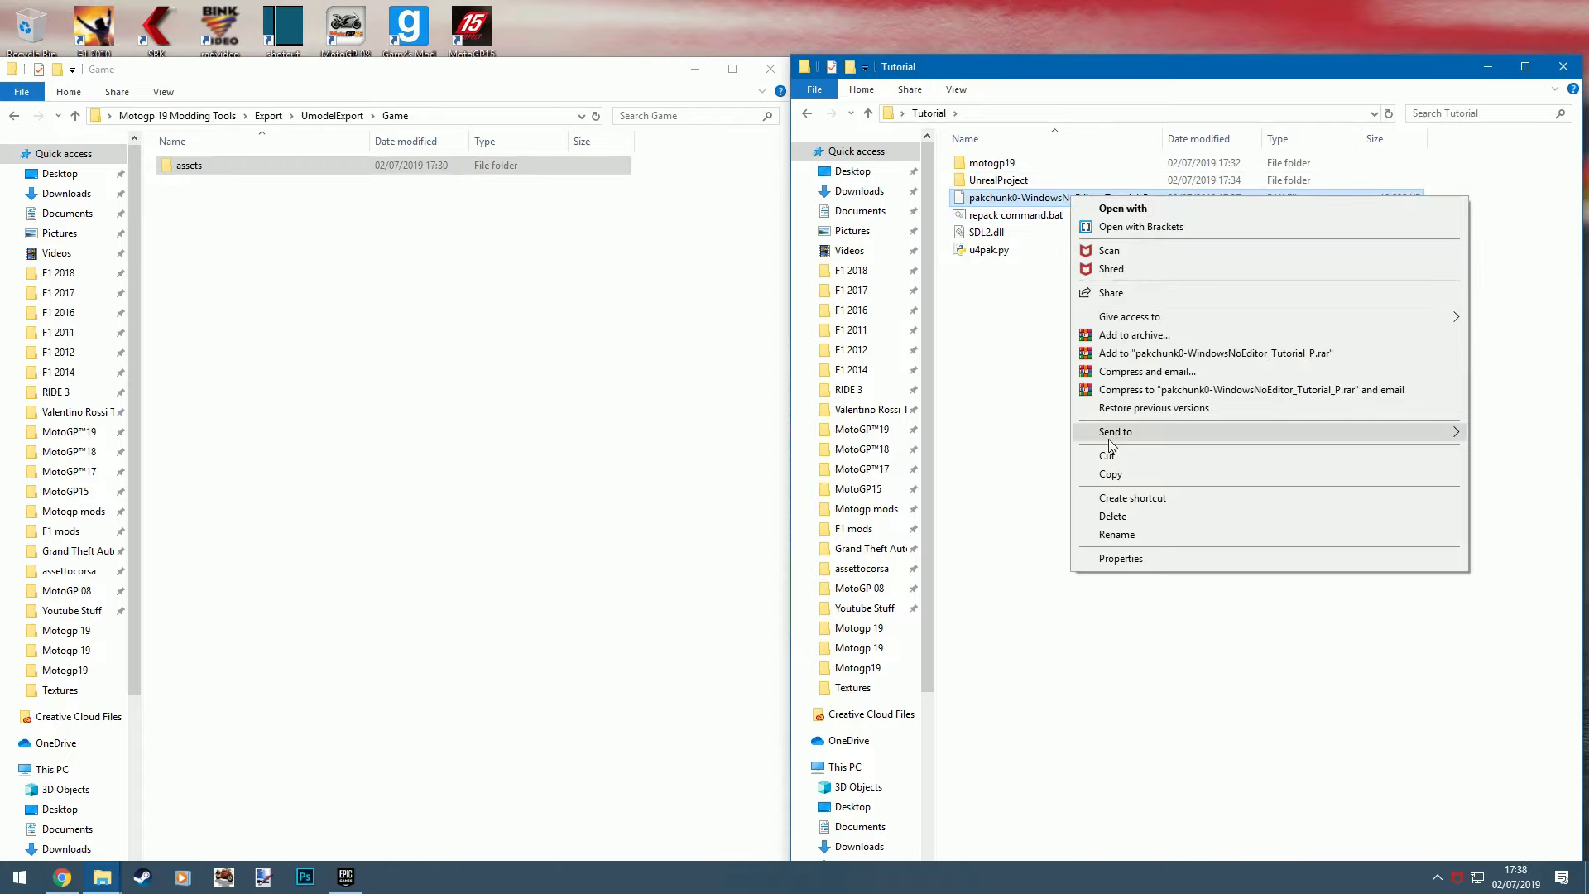
{"action": "left_click", "coordinate": [1101, 472]}
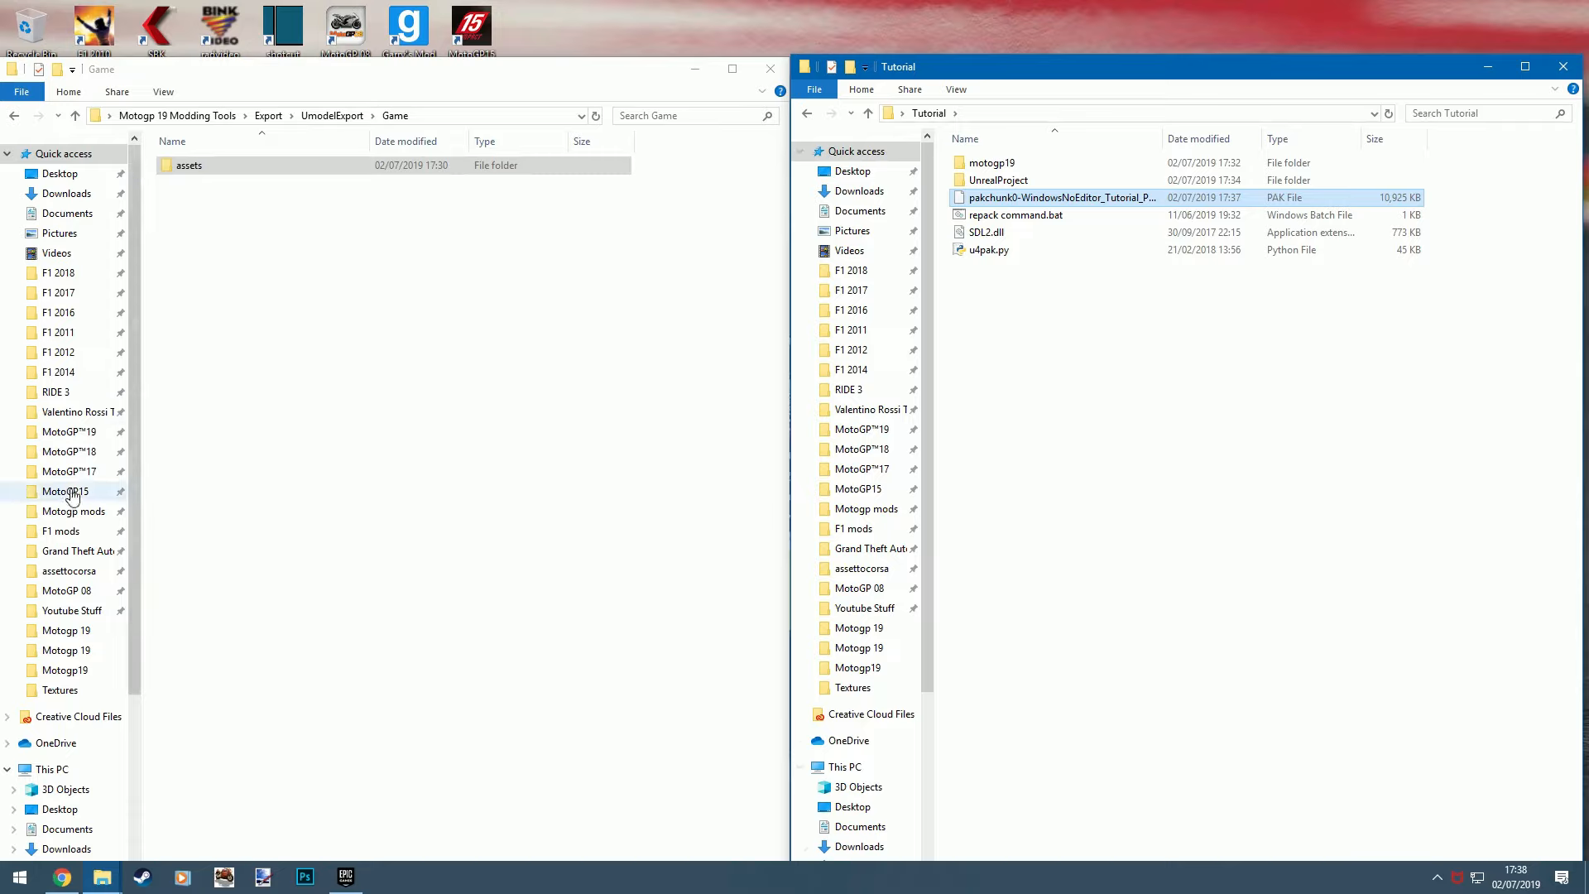
{"action": "scroll", "coordinate": [69, 727], "scroll_direction": "down", "scroll_amount": 2}
{"action": "scroll", "coordinate": [69, 727], "scroll_direction": "down", "scroll_amount": 2}
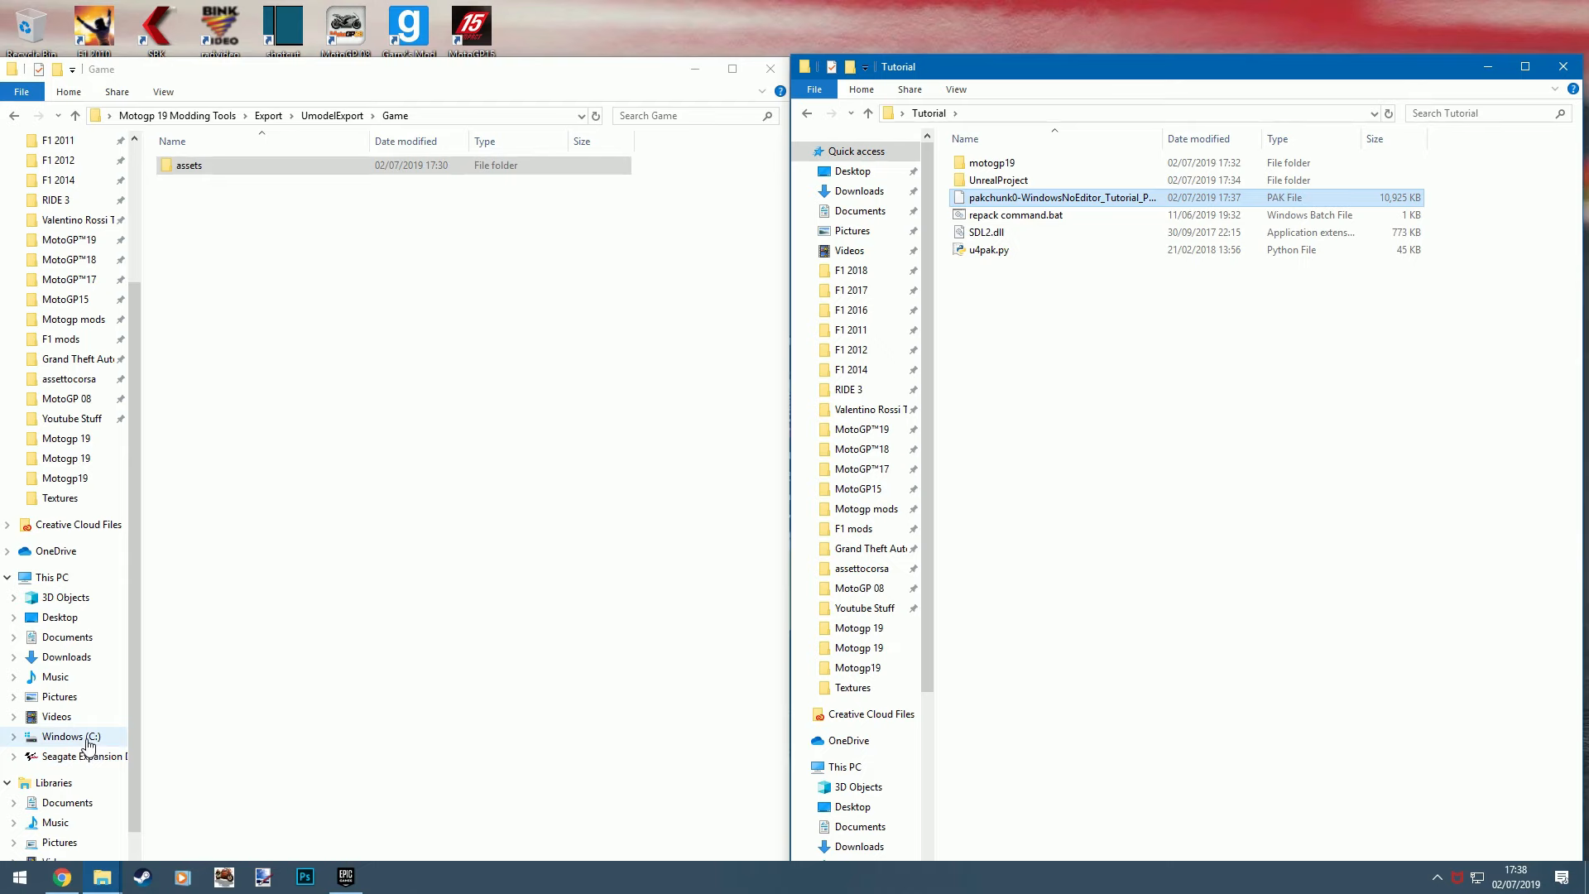
{"action": "left_click", "coordinate": [71, 735]}
{"action": "double_click", "coordinate": [243, 241]}
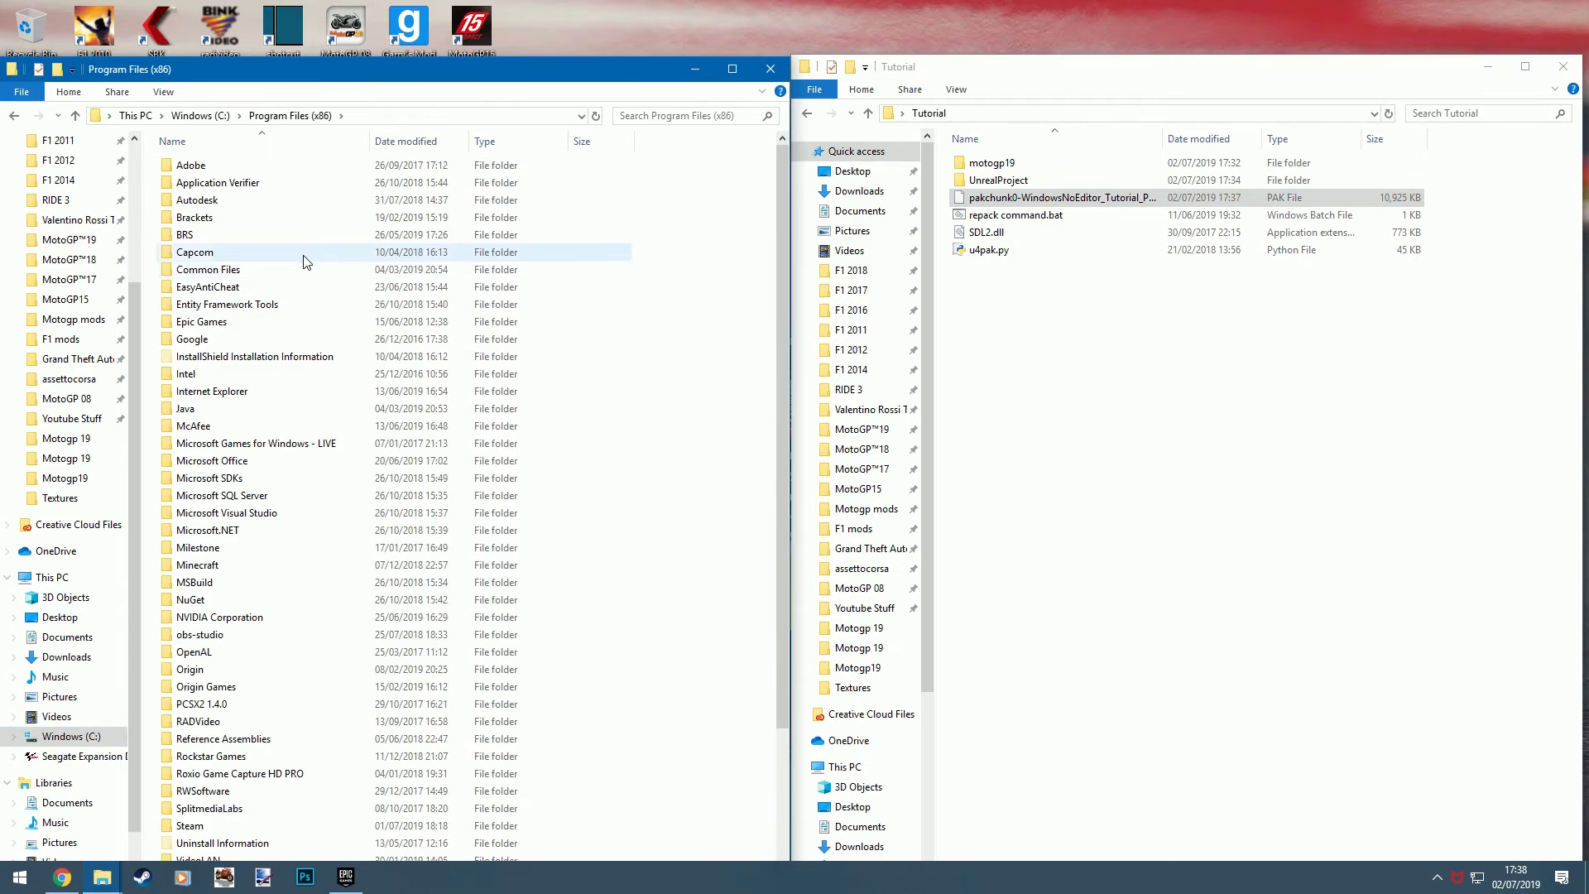
{"action": "scroll", "coordinate": [299, 250], "scroll_direction": "down", "scroll_amount": 3}
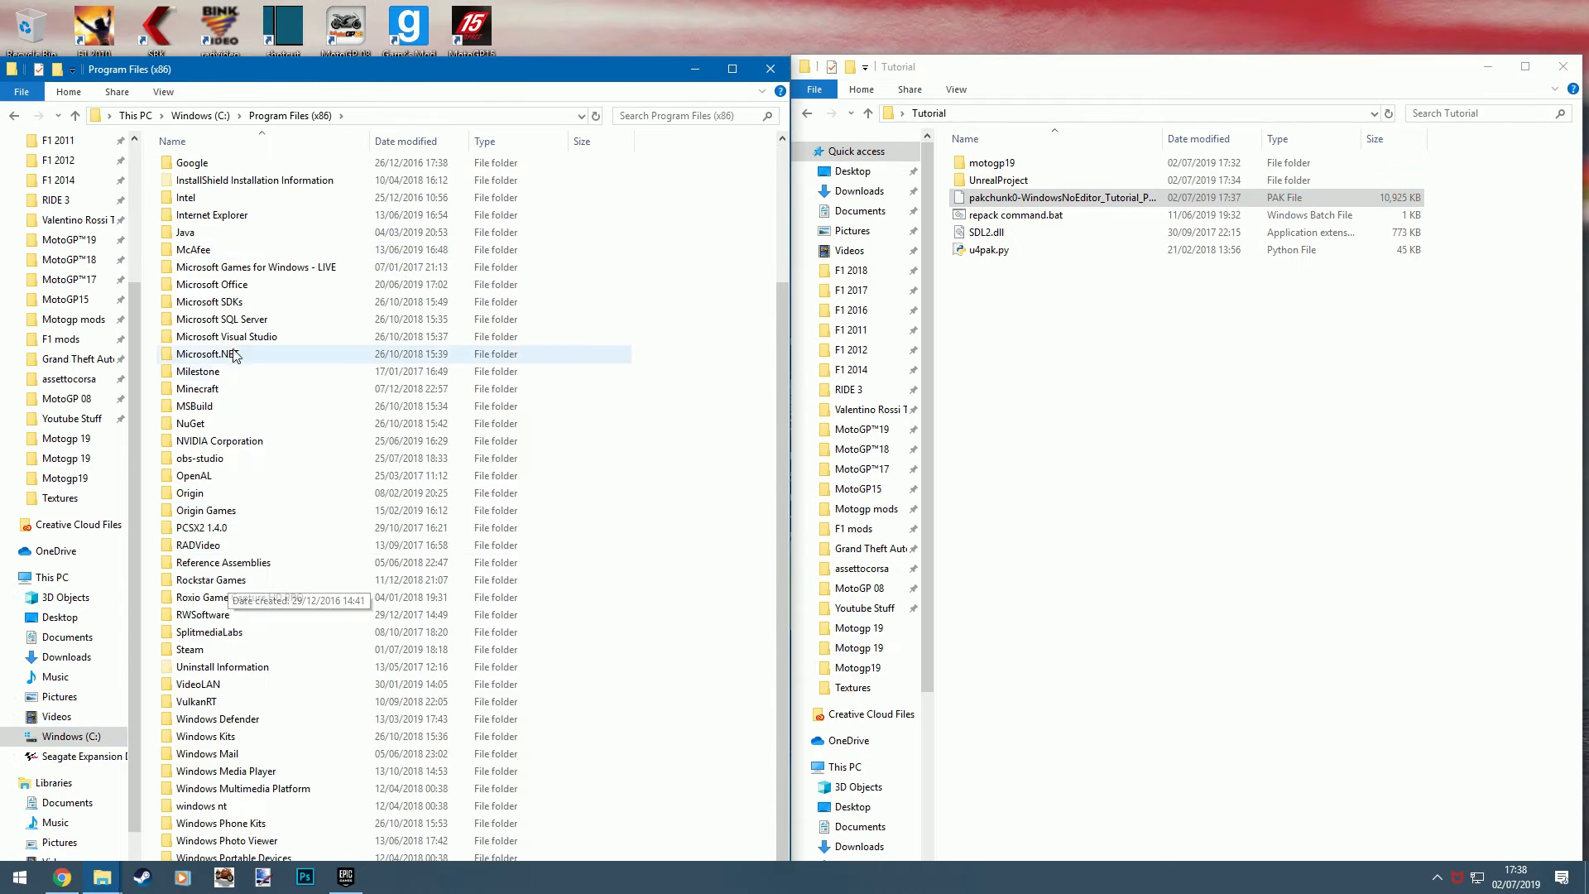
{"action": "double_click", "coordinate": [211, 650]}
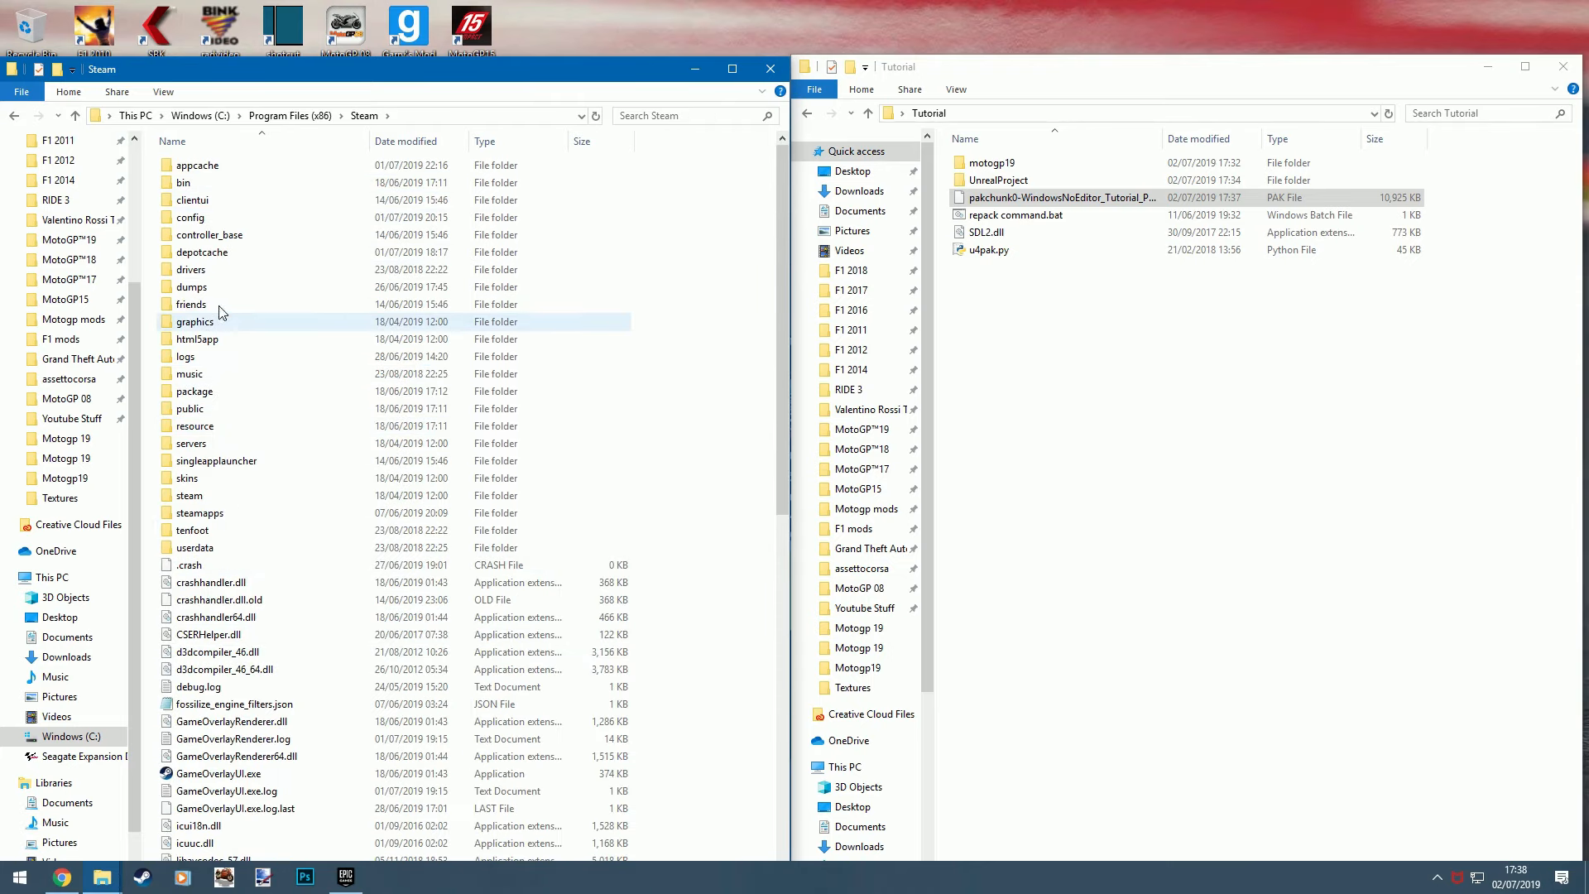
{"action": "left_click", "coordinate": [221, 514]}
{"action": "double_click", "coordinate": [221, 514]}
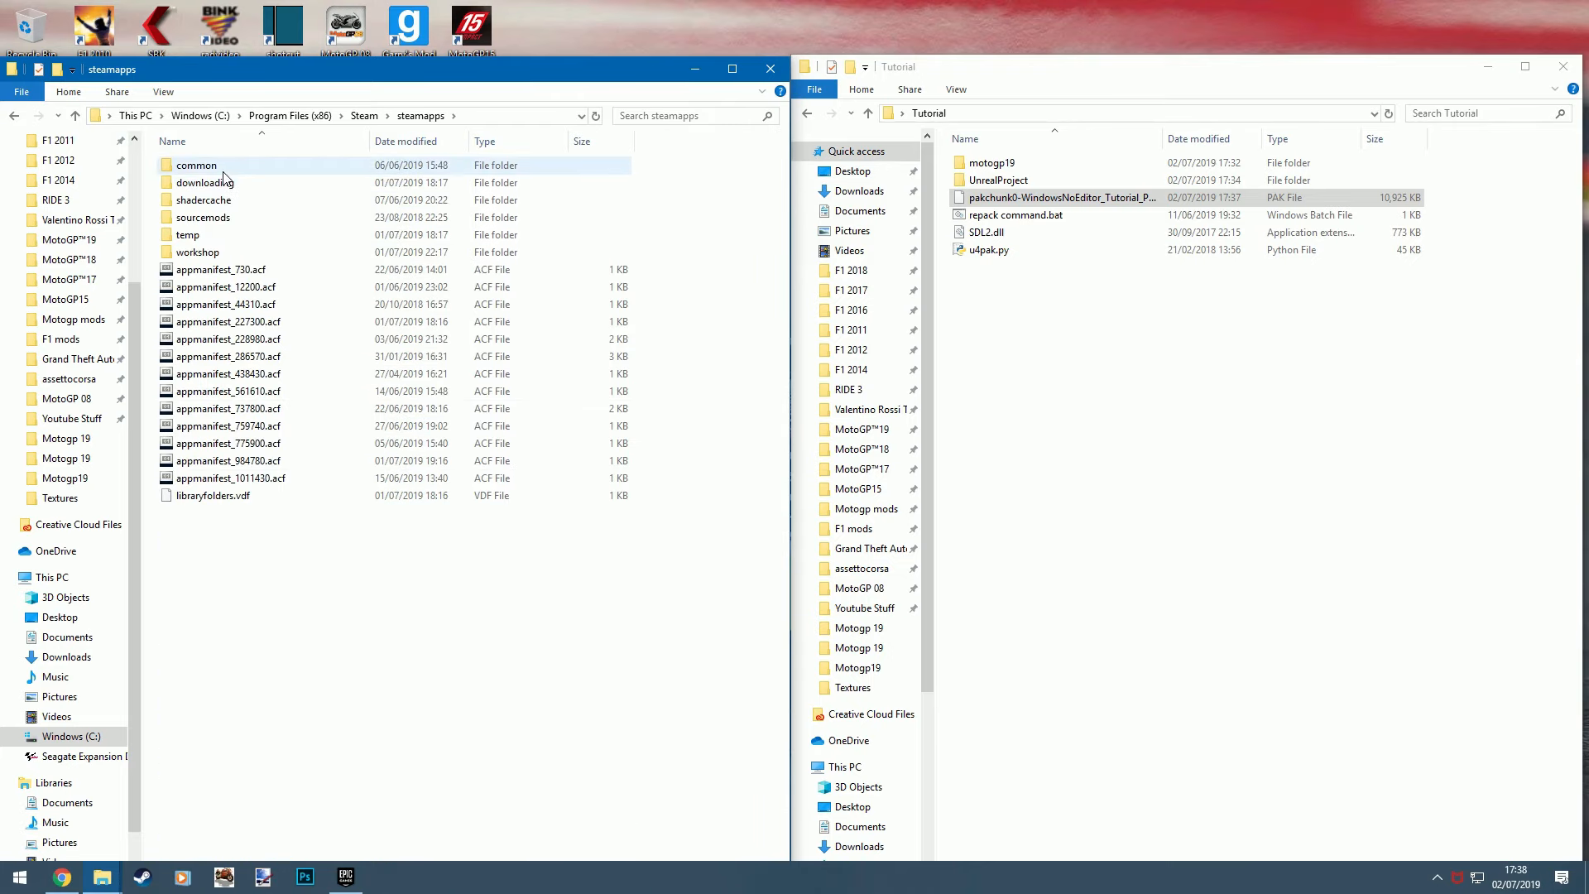
{"action": "double_click", "coordinate": [198, 165]}
{"action": "double_click", "coordinate": [243, 287]}
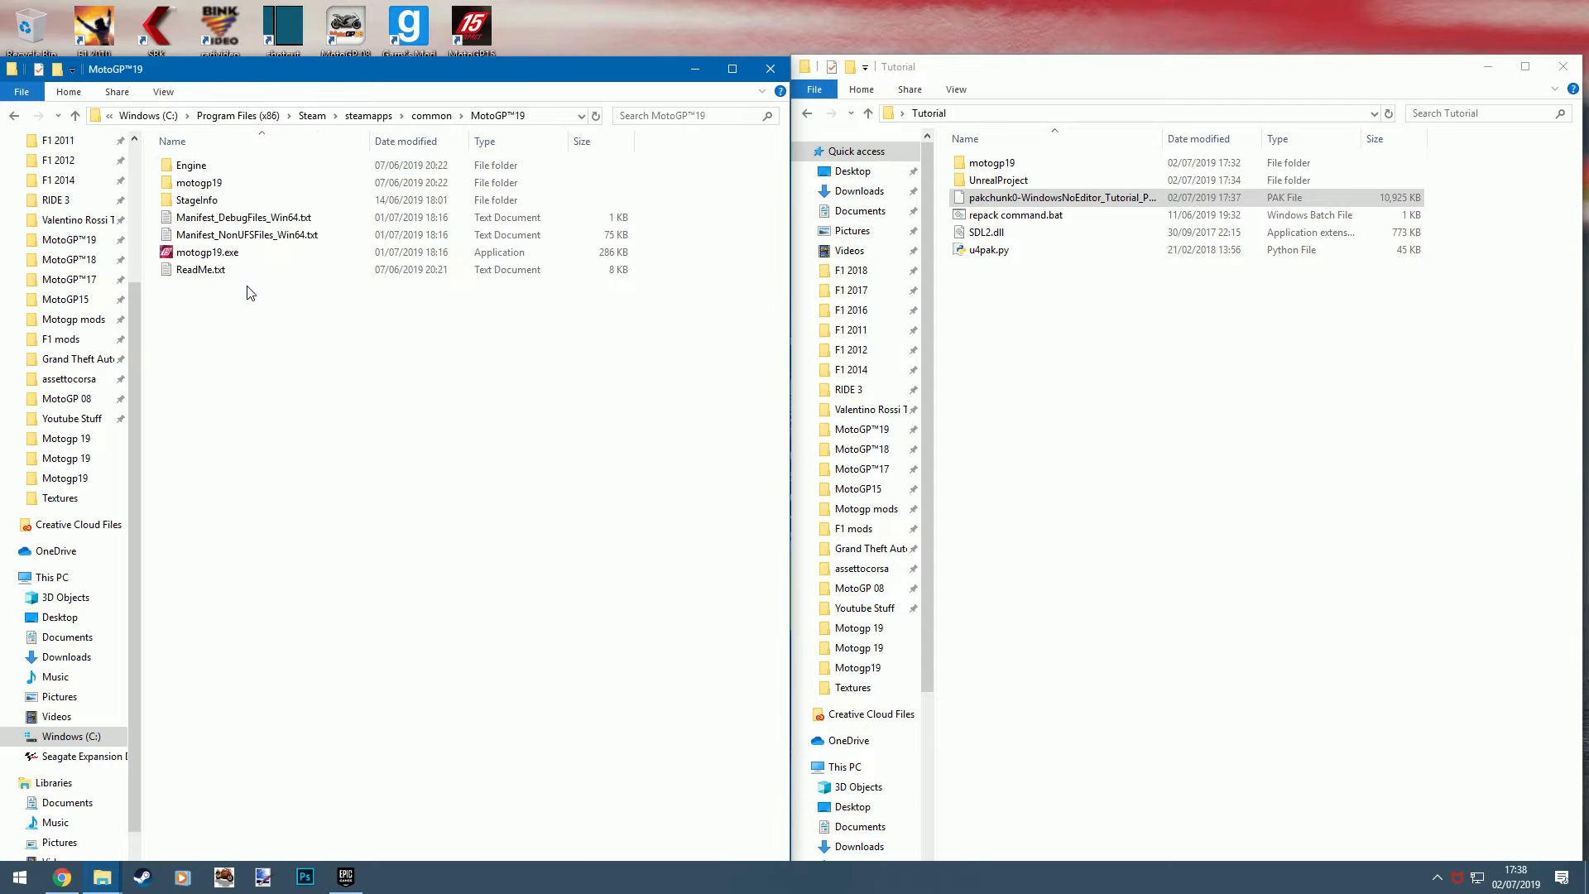
- Paste the copied PAK file into the game's motogp19\Content\Paks folder
{"action": "left_click", "coordinate": [240, 188]}
{"action": "double_click", "coordinate": [239, 189]}
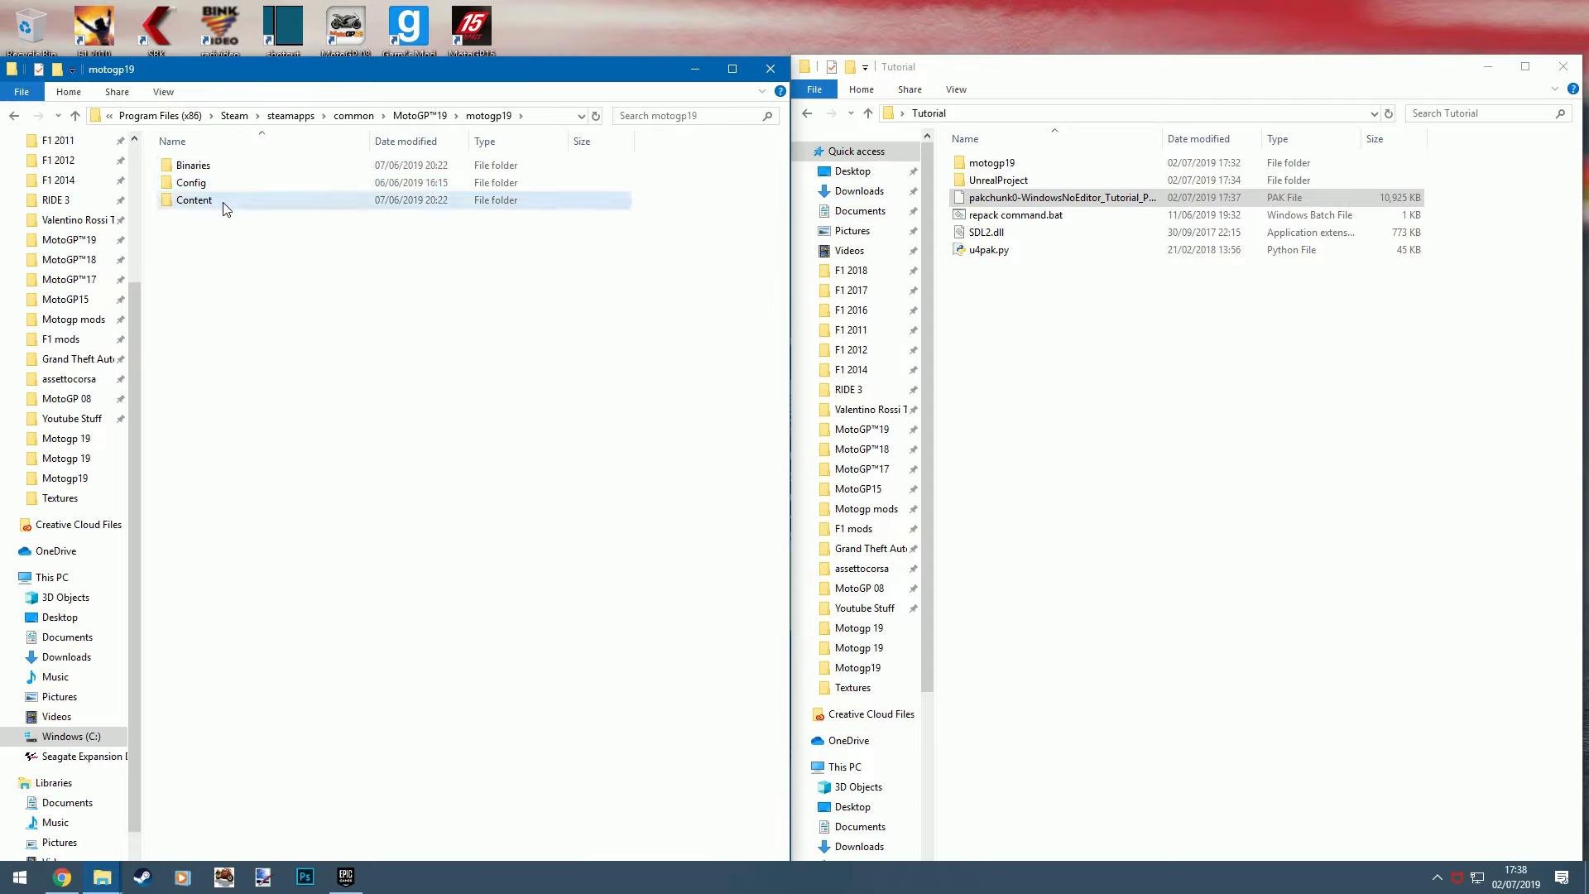
{"action": "double_click", "coordinate": [223, 201]}
{"action": "left_click", "coordinate": [222, 220]}
{"action": "double_click", "coordinate": [222, 224]}
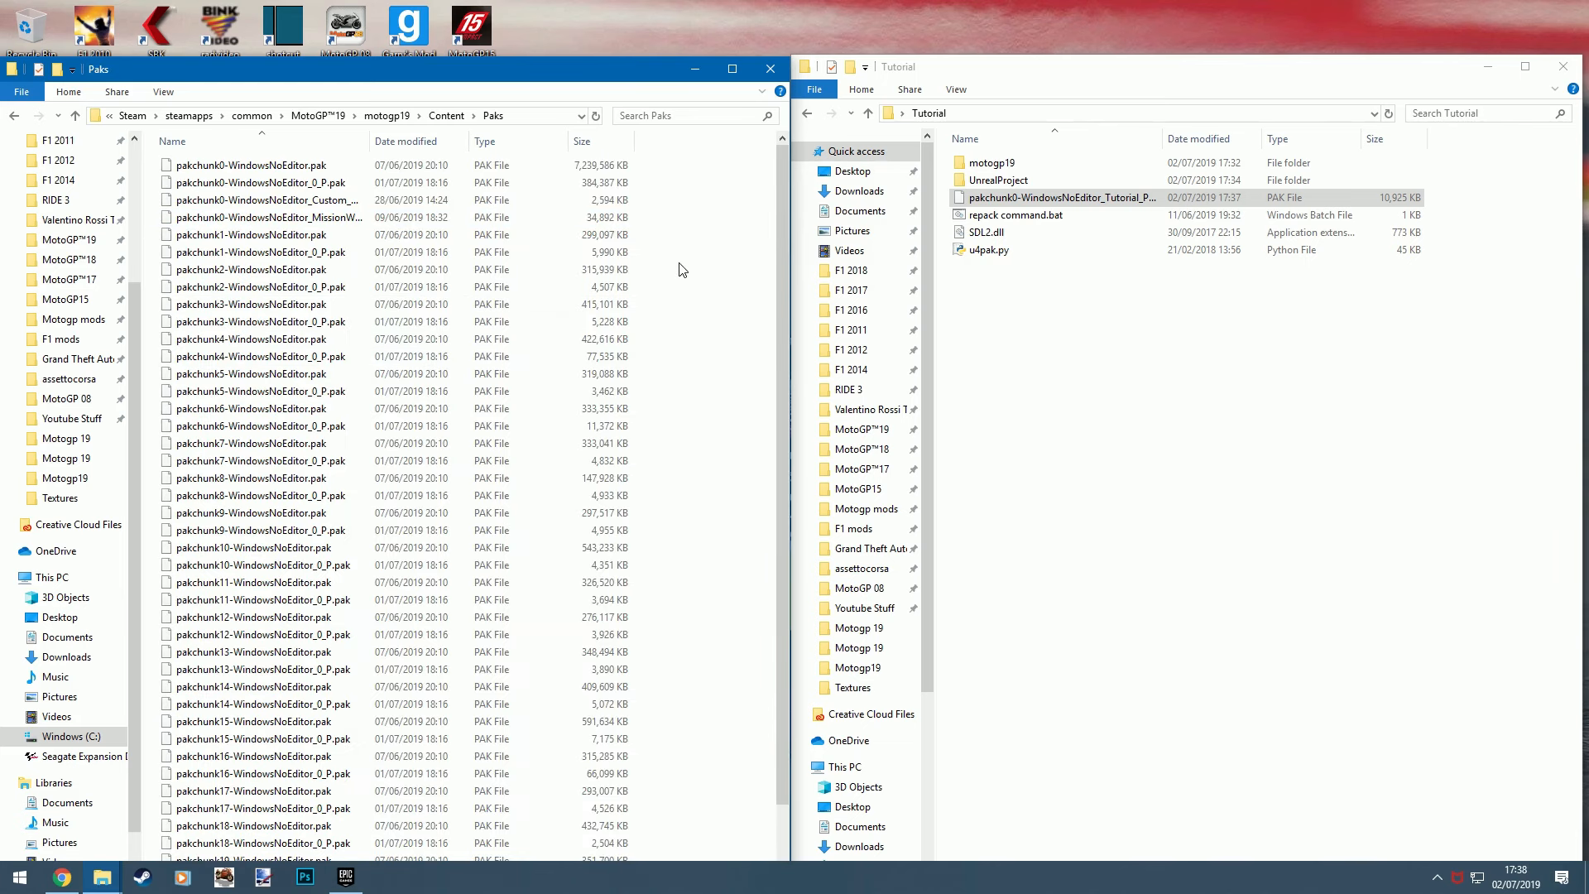
{"action": "right_click", "coordinate": [681, 269]}
{"action": "left_click", "coordinate": [704, 378]}
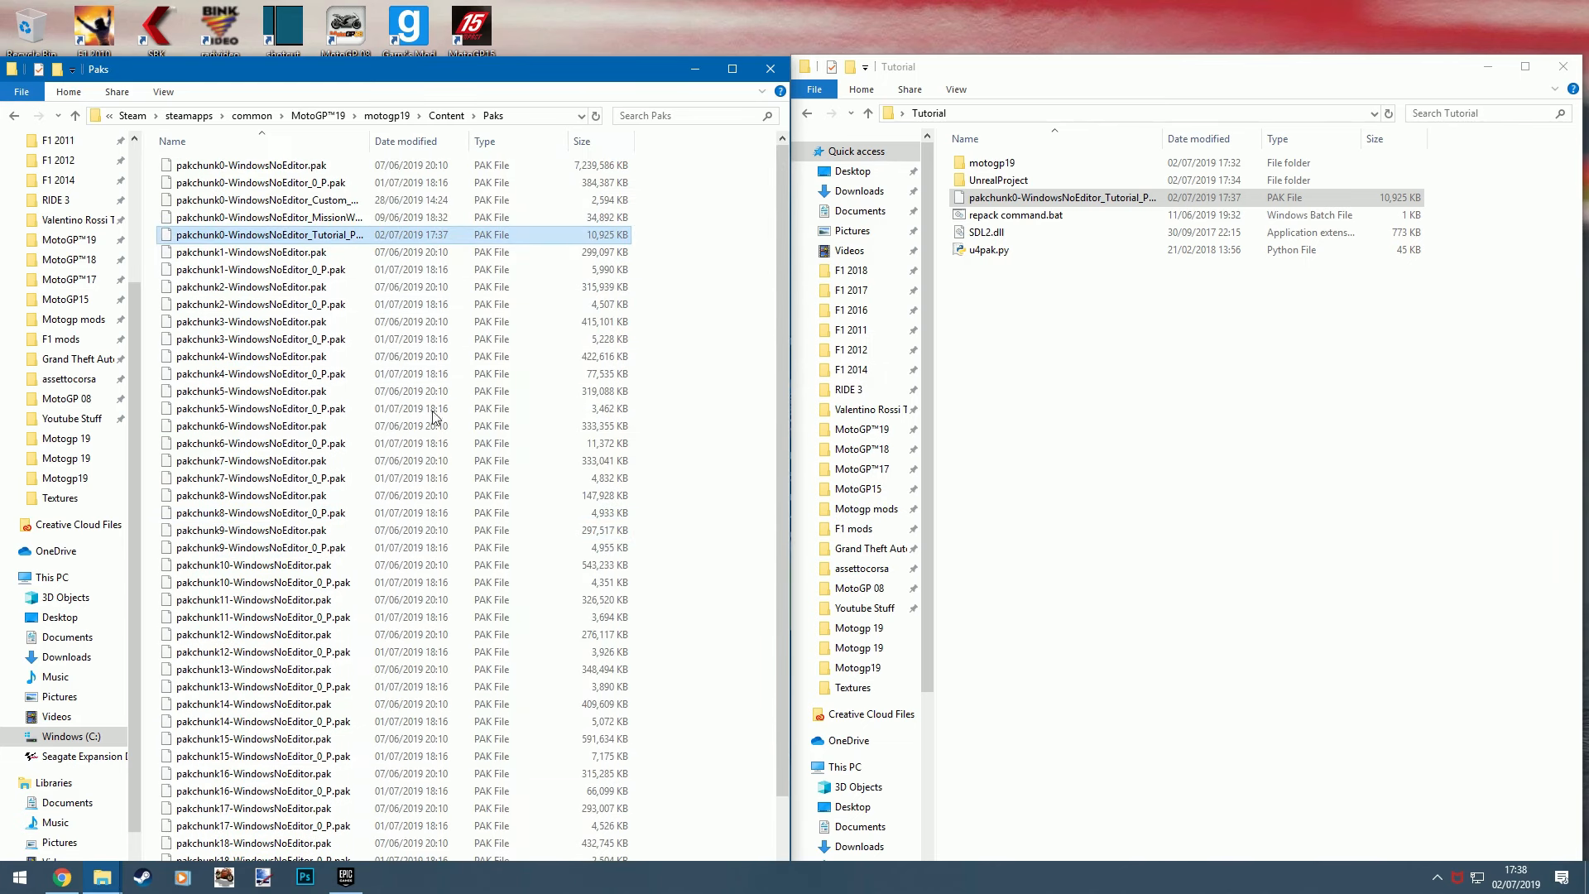
- Uncover the desktop shortcuts and launch MotoGP19 through to its main menu
{"action": "left_click_drag", "start_coordinate": [470, 73], "coordinate": [1045, 38]}
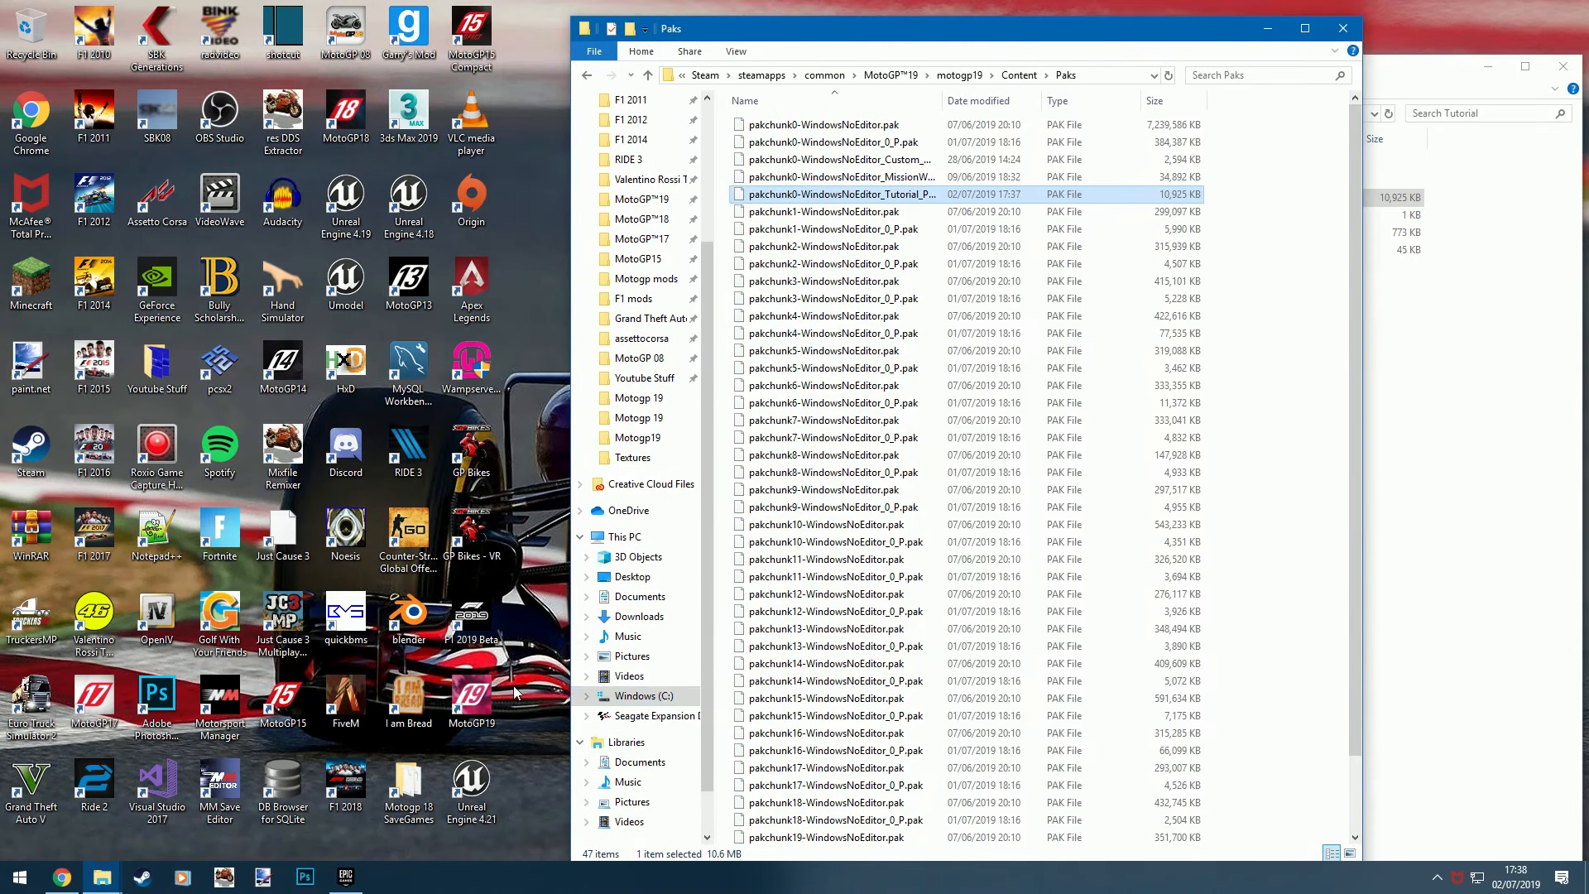
{"action": "double_click", "coordinate": [484, 699]}
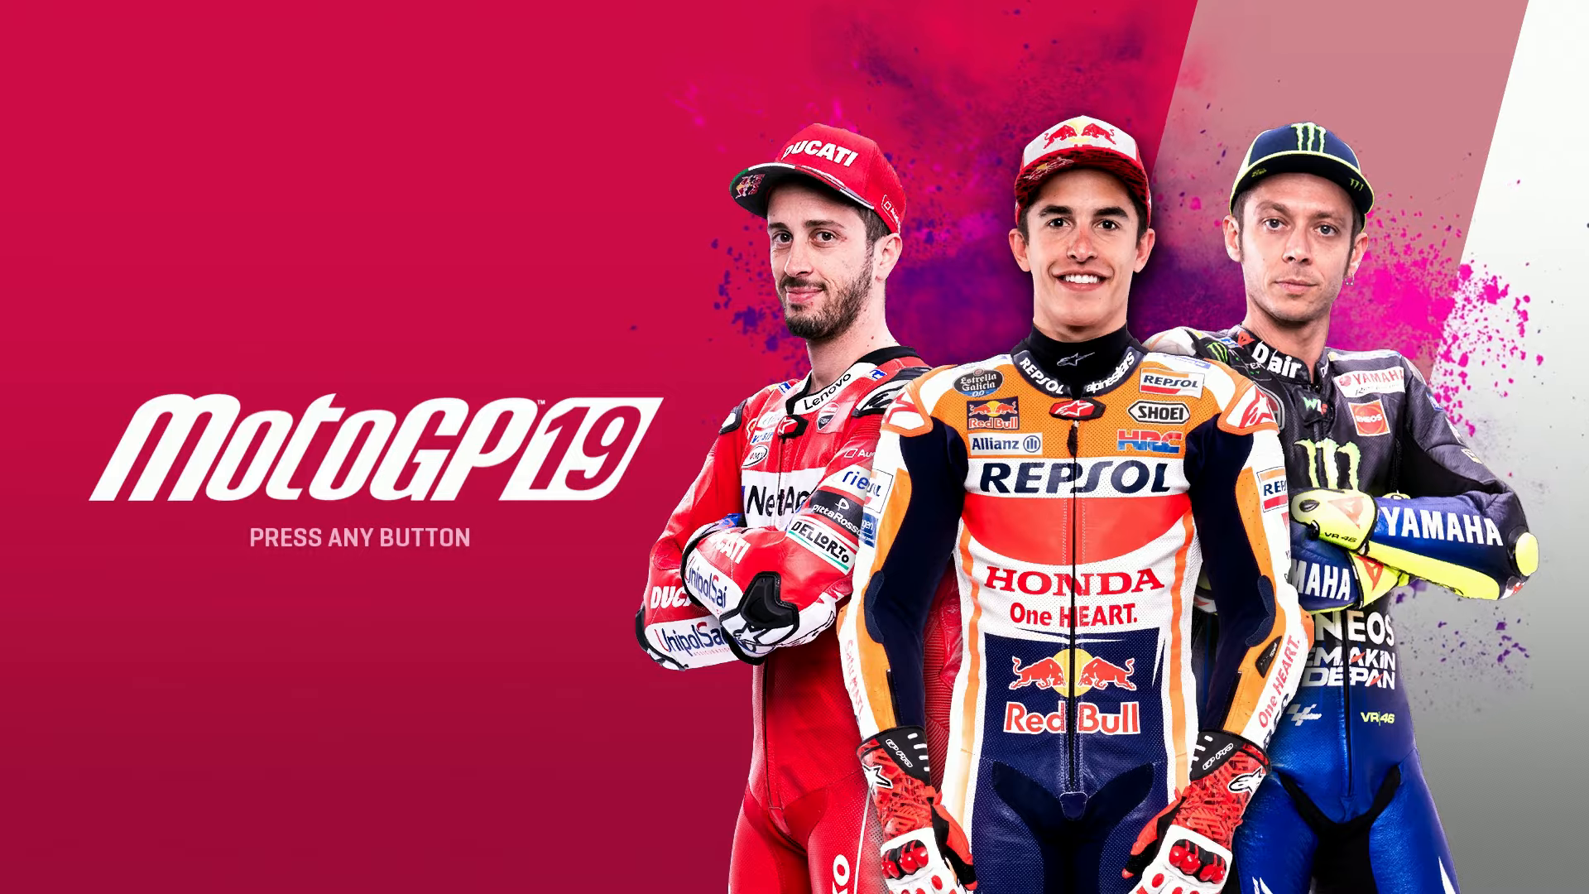
{"action": "key", "text": "Return"}
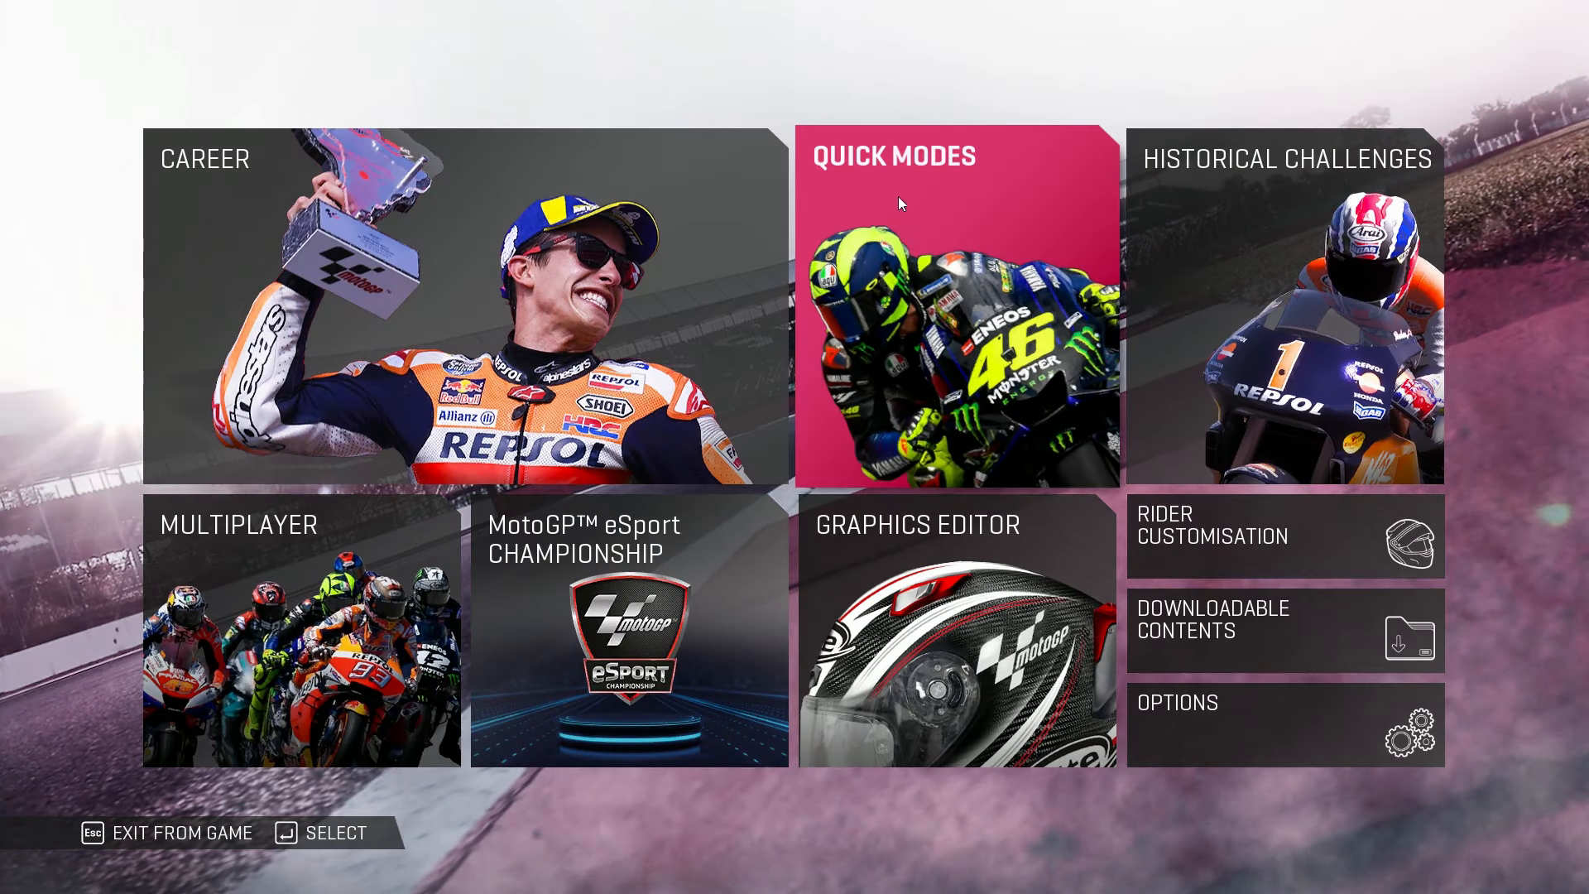
- Open the Time Trial mode from the game's Quick Modes
{"action": "left_click", "coordinate": [897, 196]}
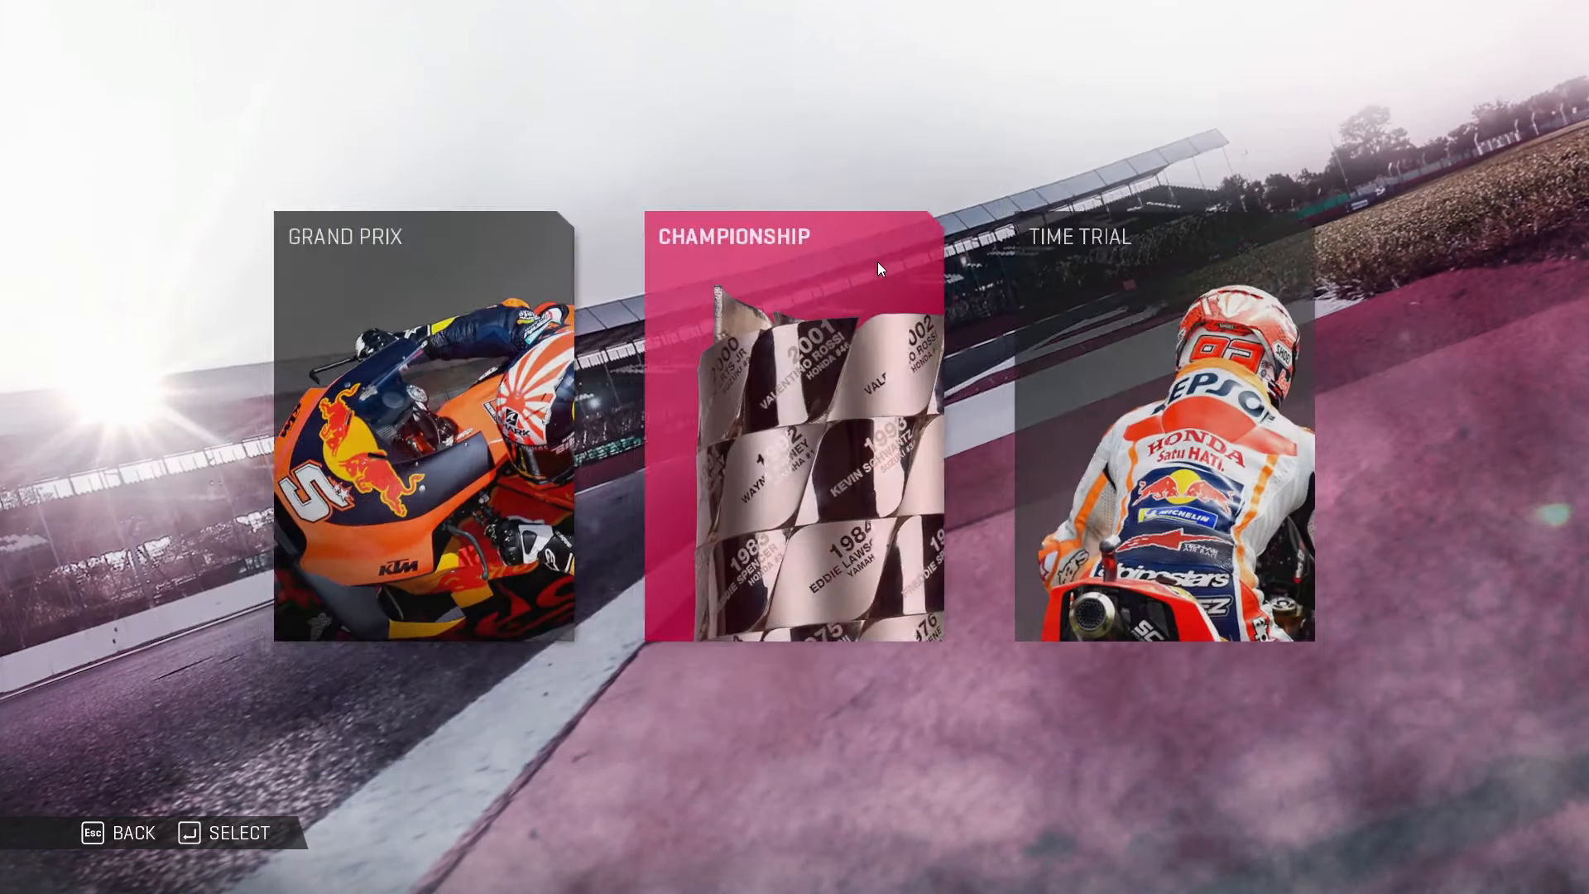
{"action": "key", "text": "Left"}
{"action": "key", "text": "Right"}
{"action": "key", "text": "Right"}
{"action": "key", "text": "Return"}
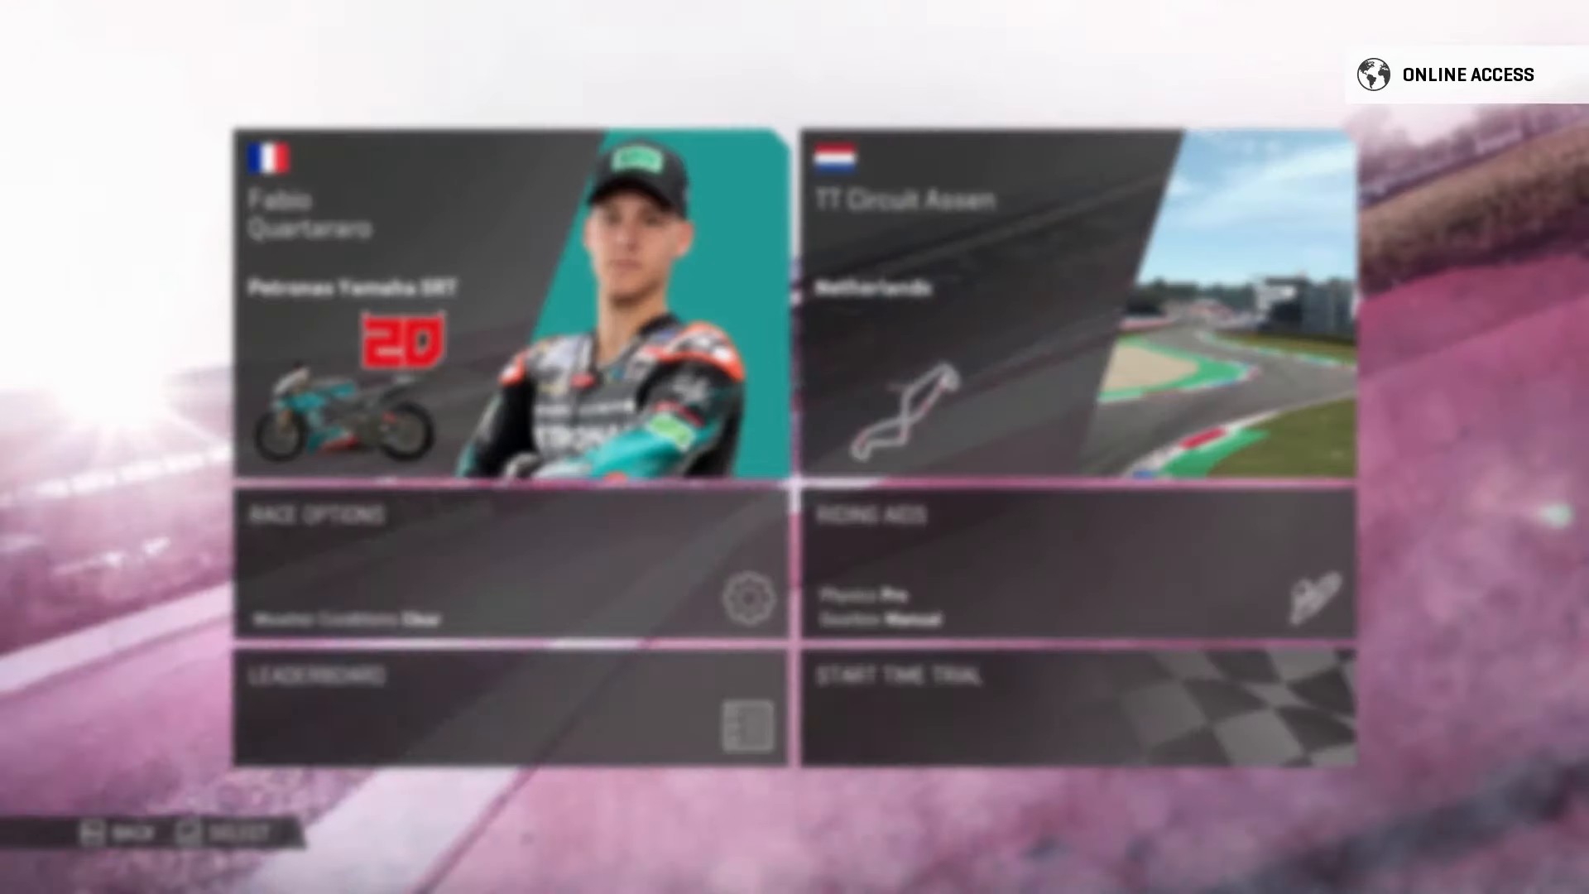
- Open rider selection and inspect Maverick Viñales's Monster Energy Yamaha bike in the showroom
{"action": "left_click", "coordinate": [711, 432]}
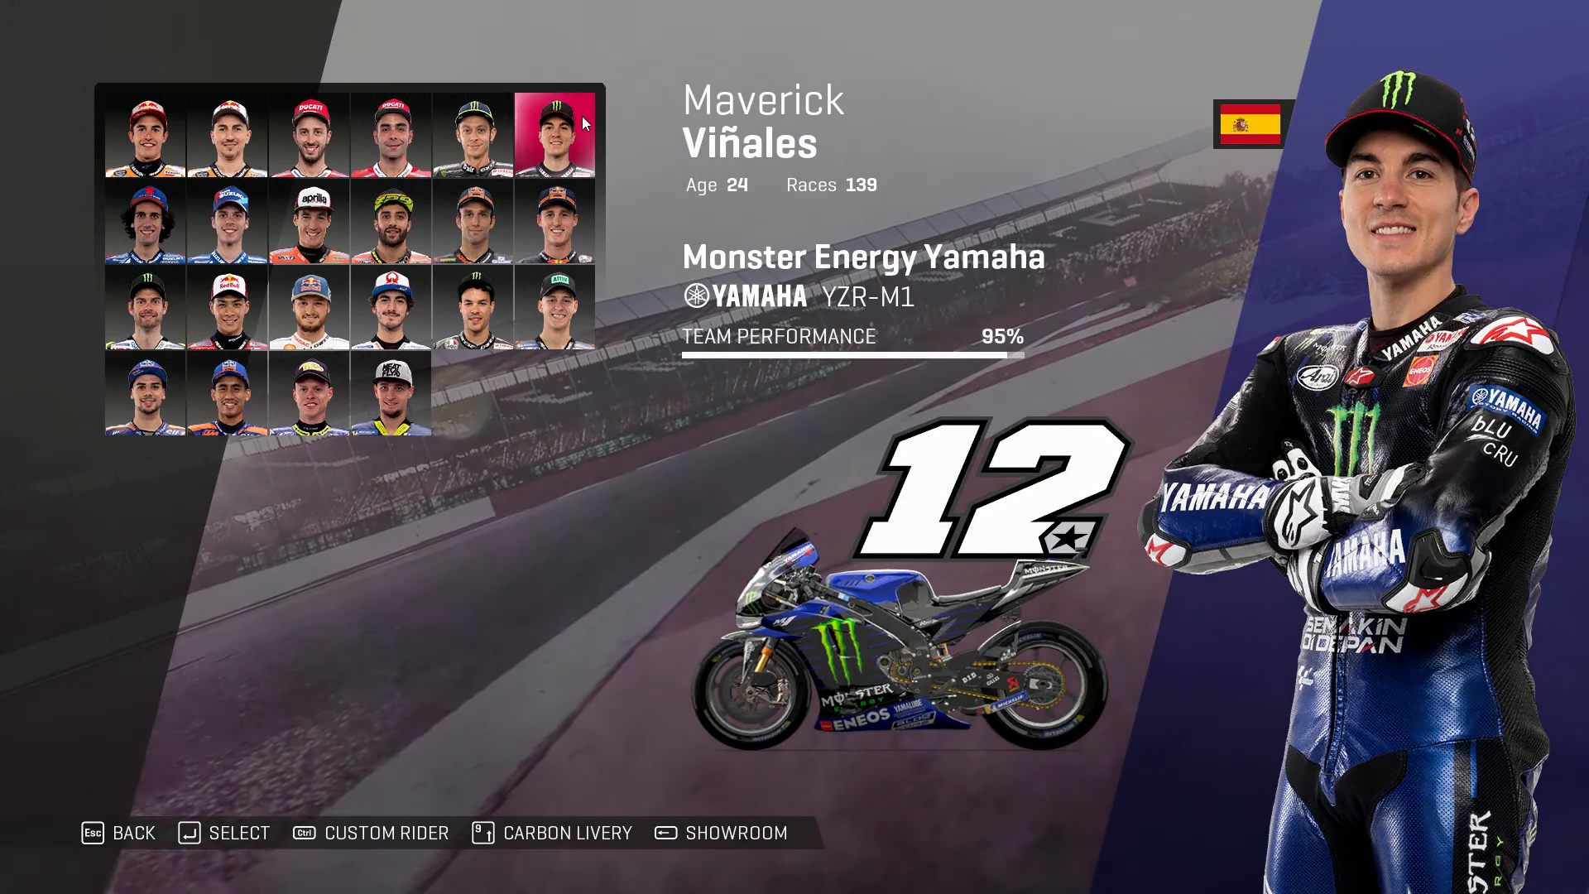
{"action": "left_click", "coordinate": [583, 116]}
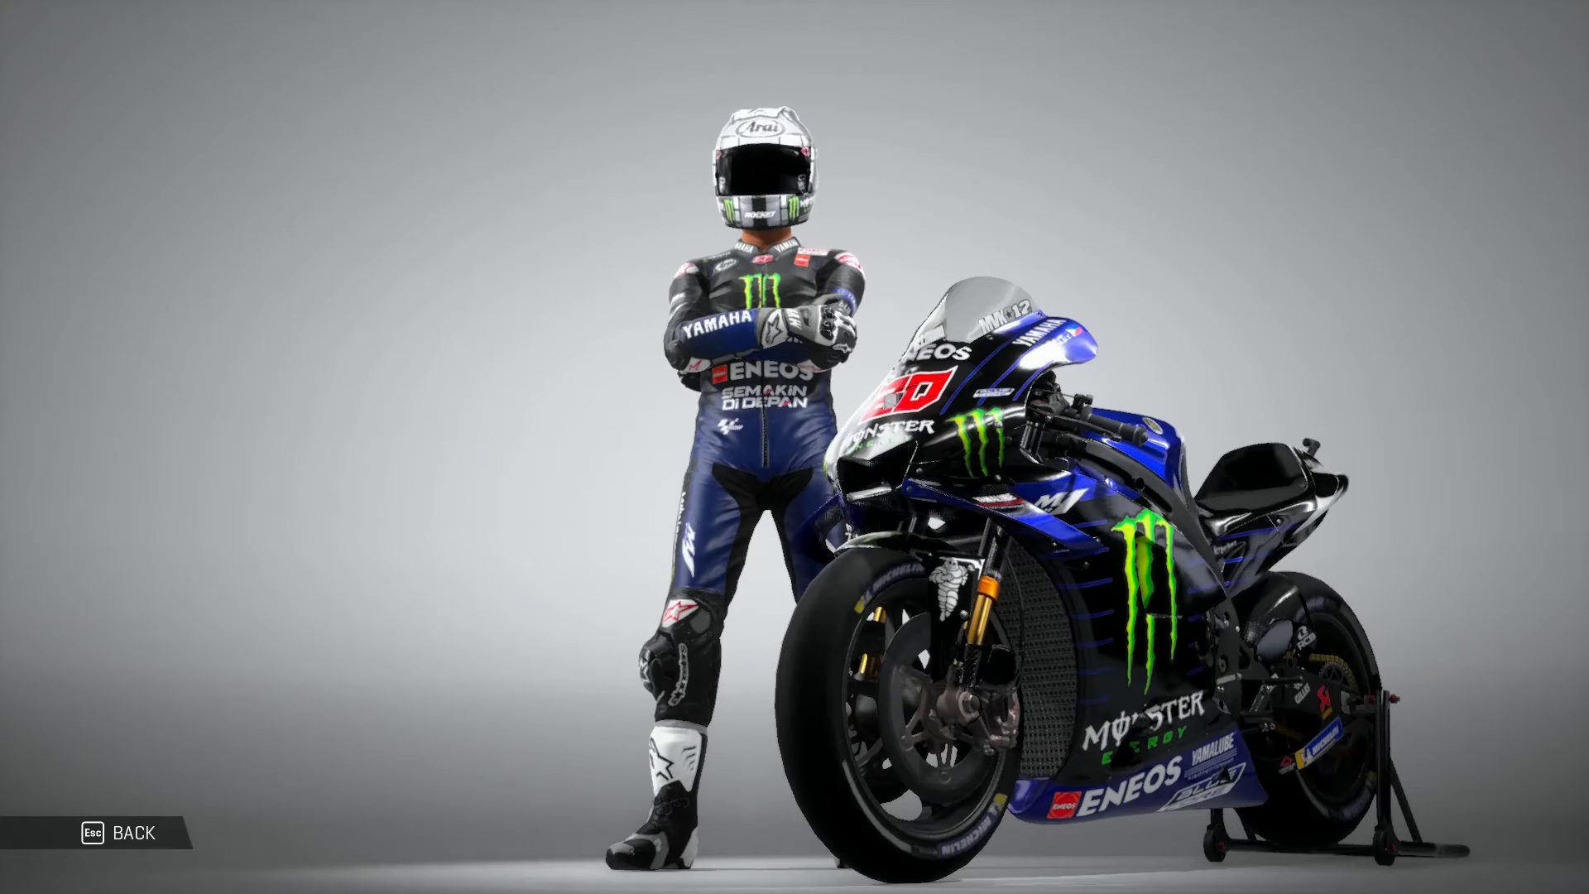